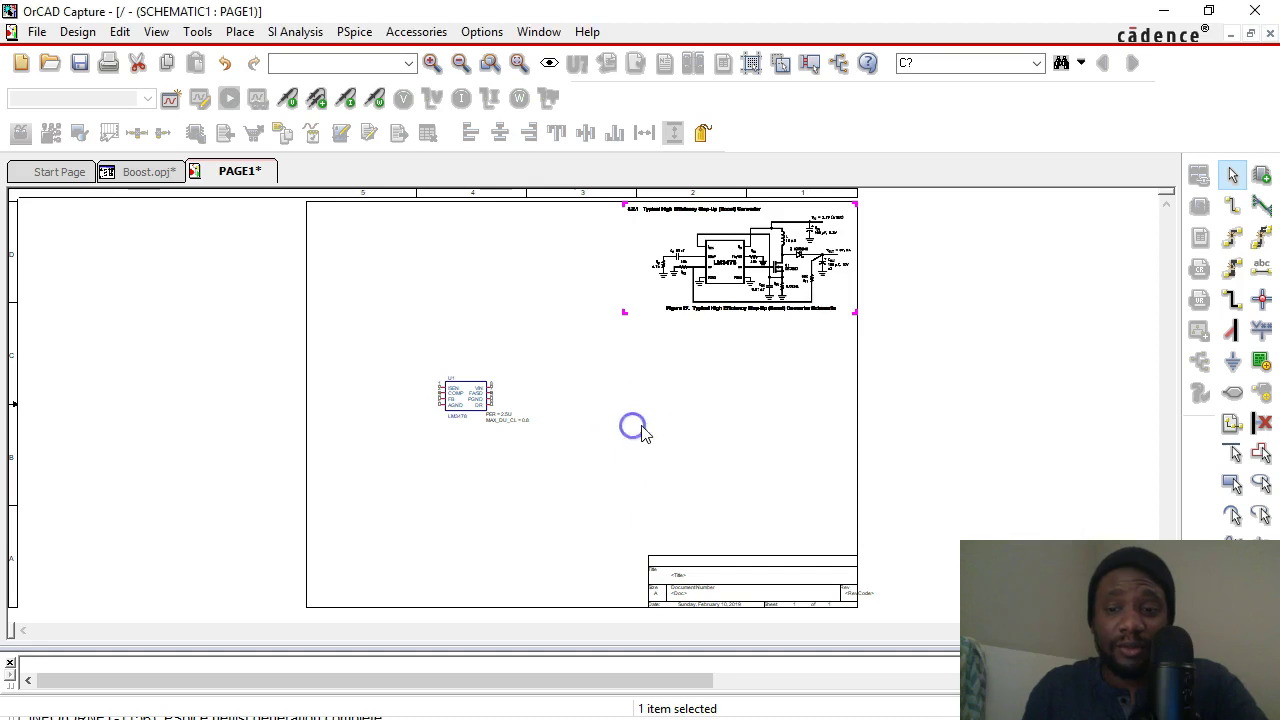
Start placing a part on the schematic page and add the analog.olb library from the pspice folder
ctrl+scroll(596, 384, up, 1)
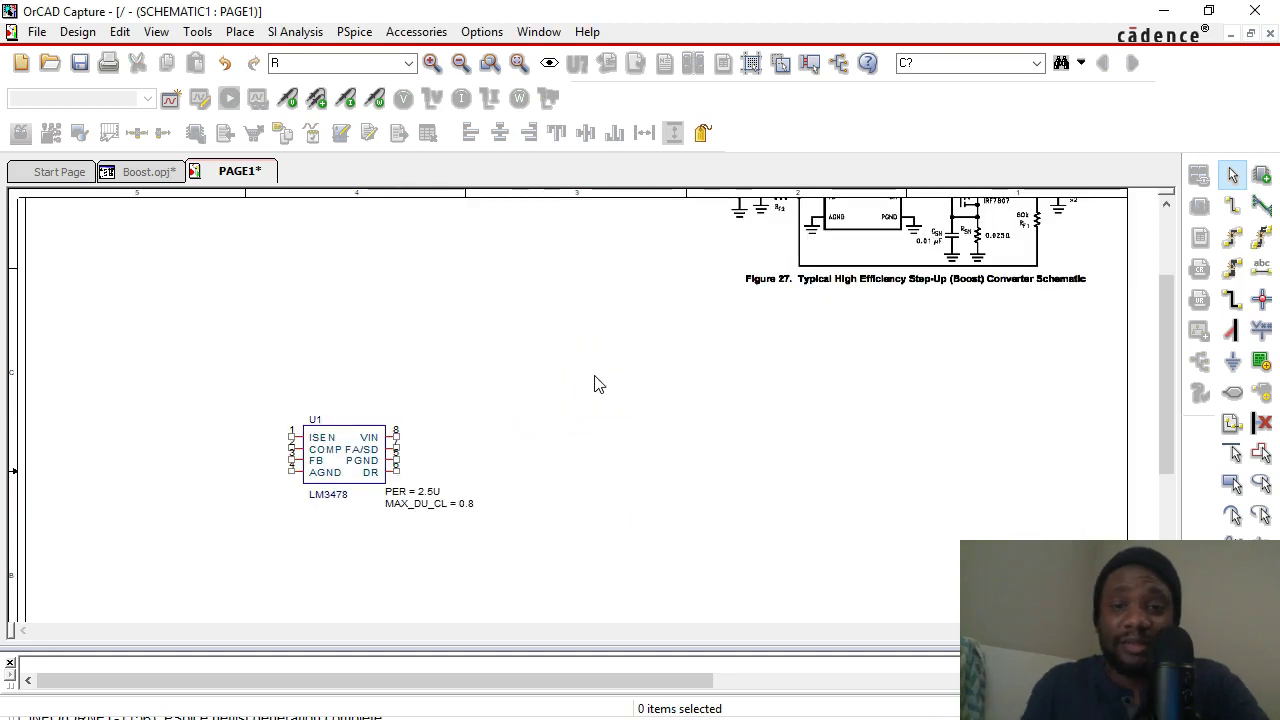
scroll(634, 398, up, 3)
scroll(636, 400, down, 2)
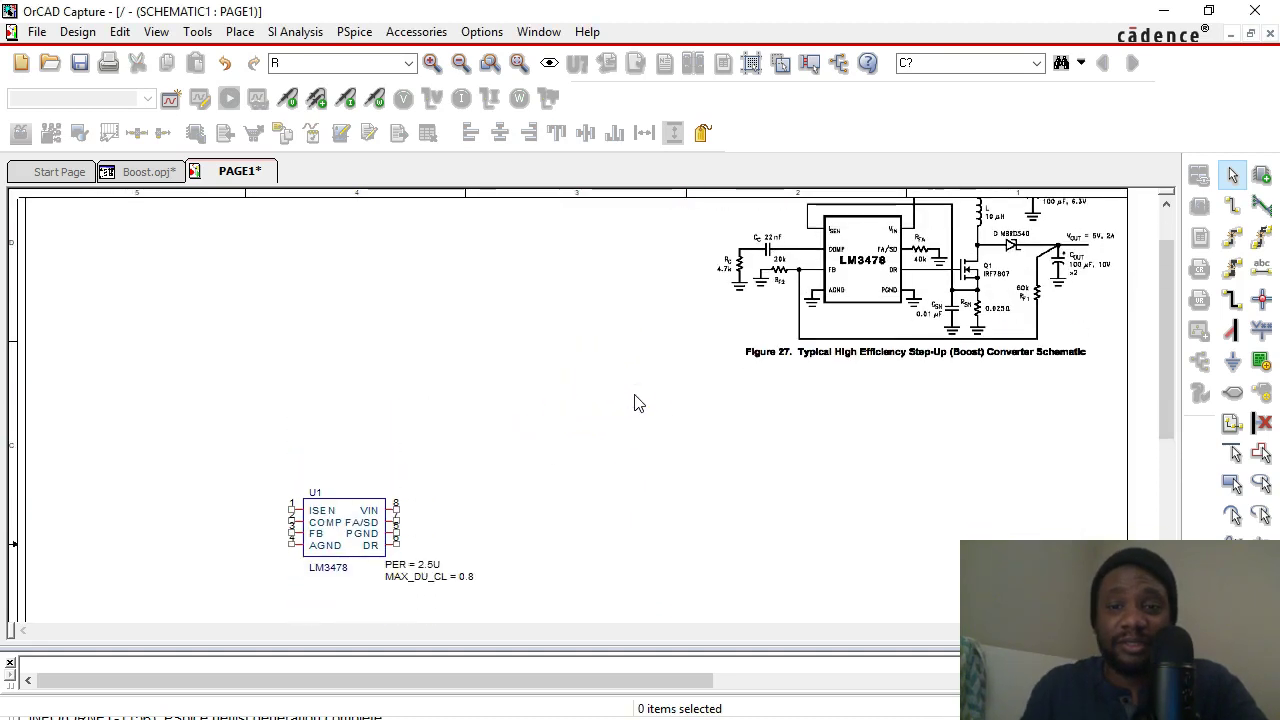
click(581, 367)
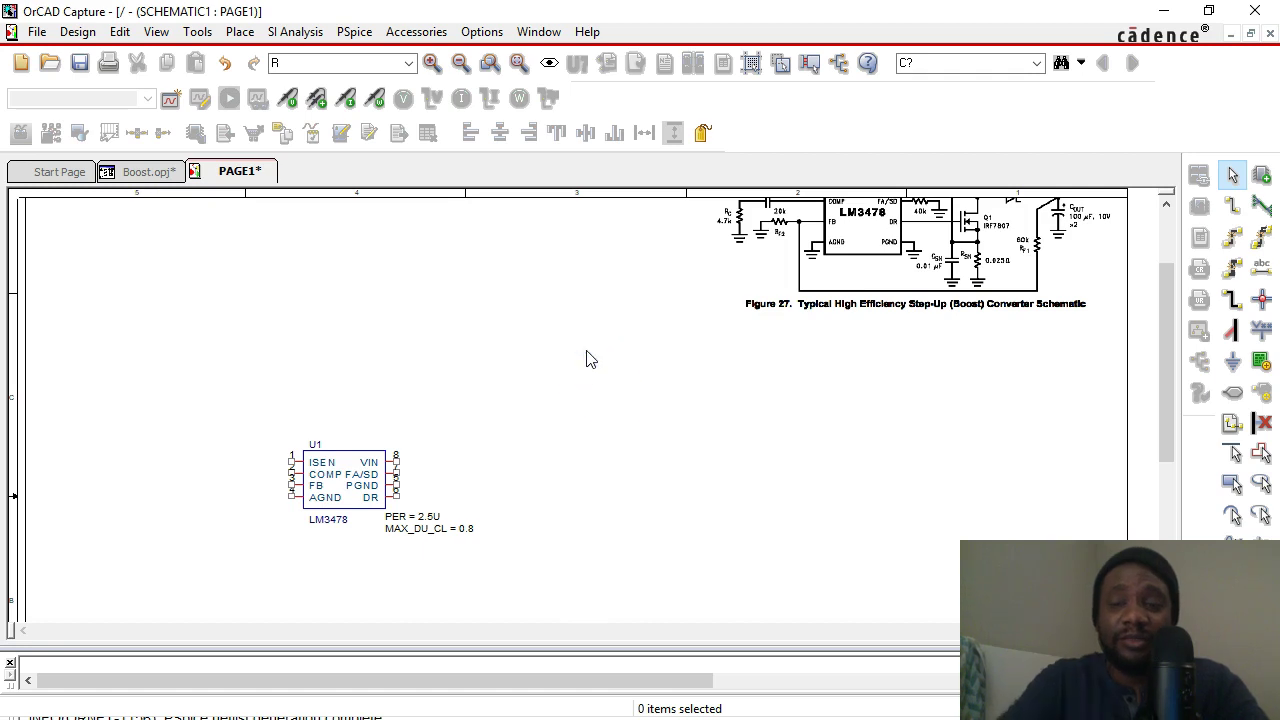
key(p)
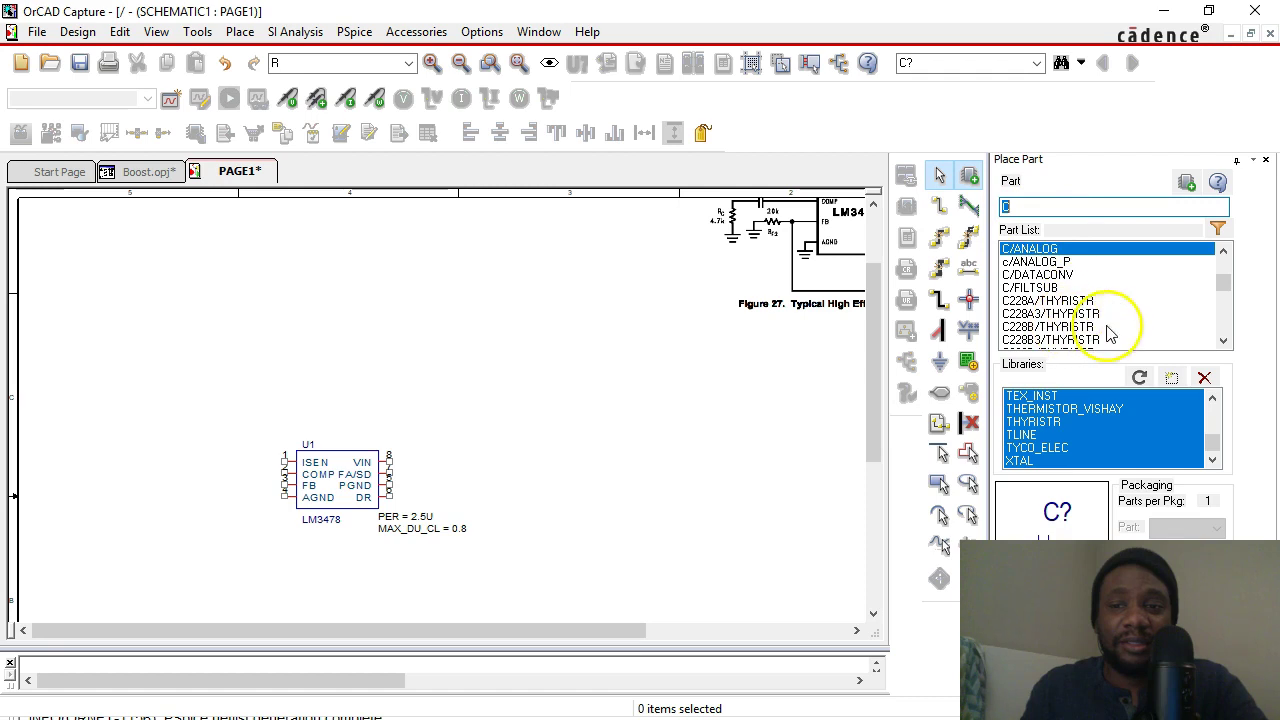
click(1174, 377)
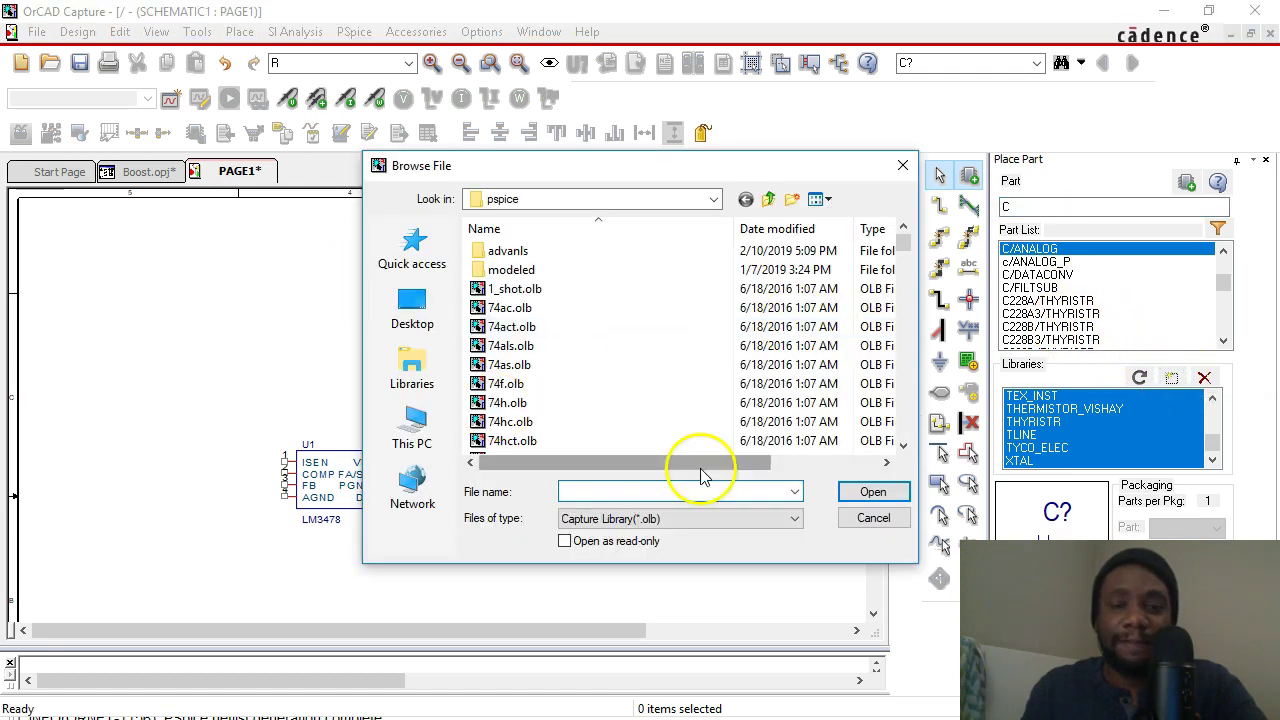
click(713, 383)
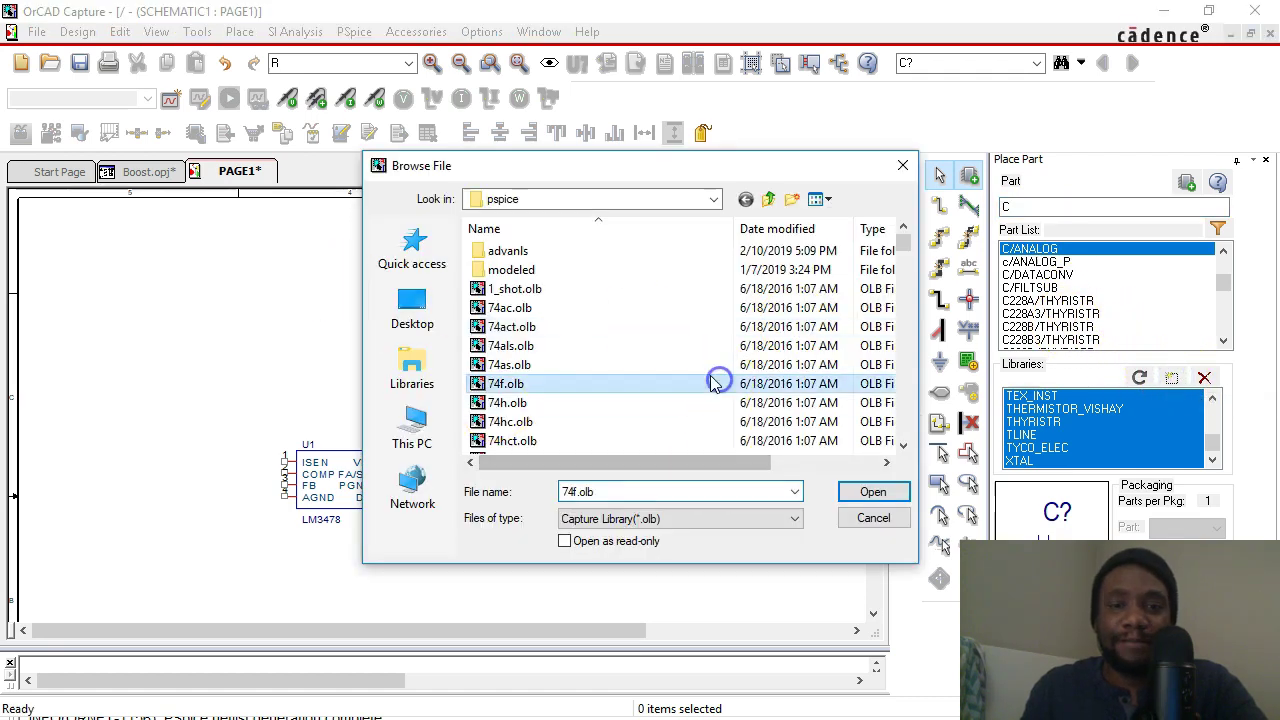
click(714, 199)
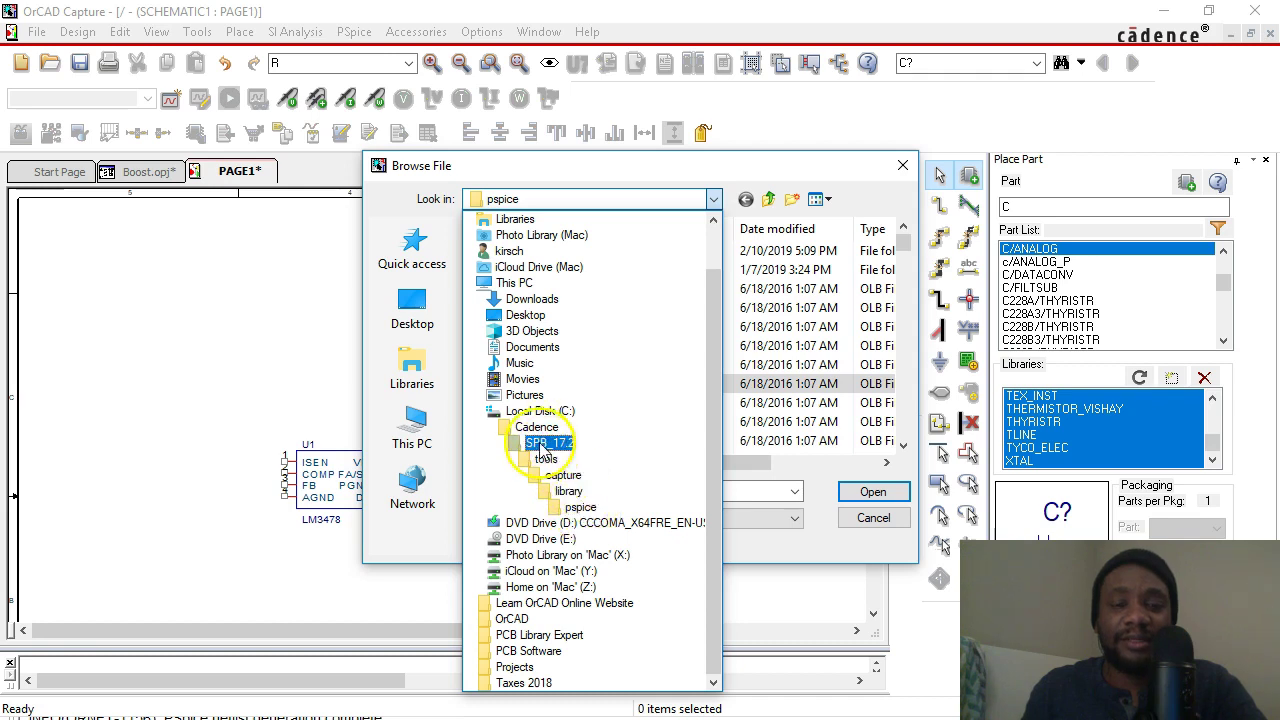
click(738, 170)
click(600, 366)
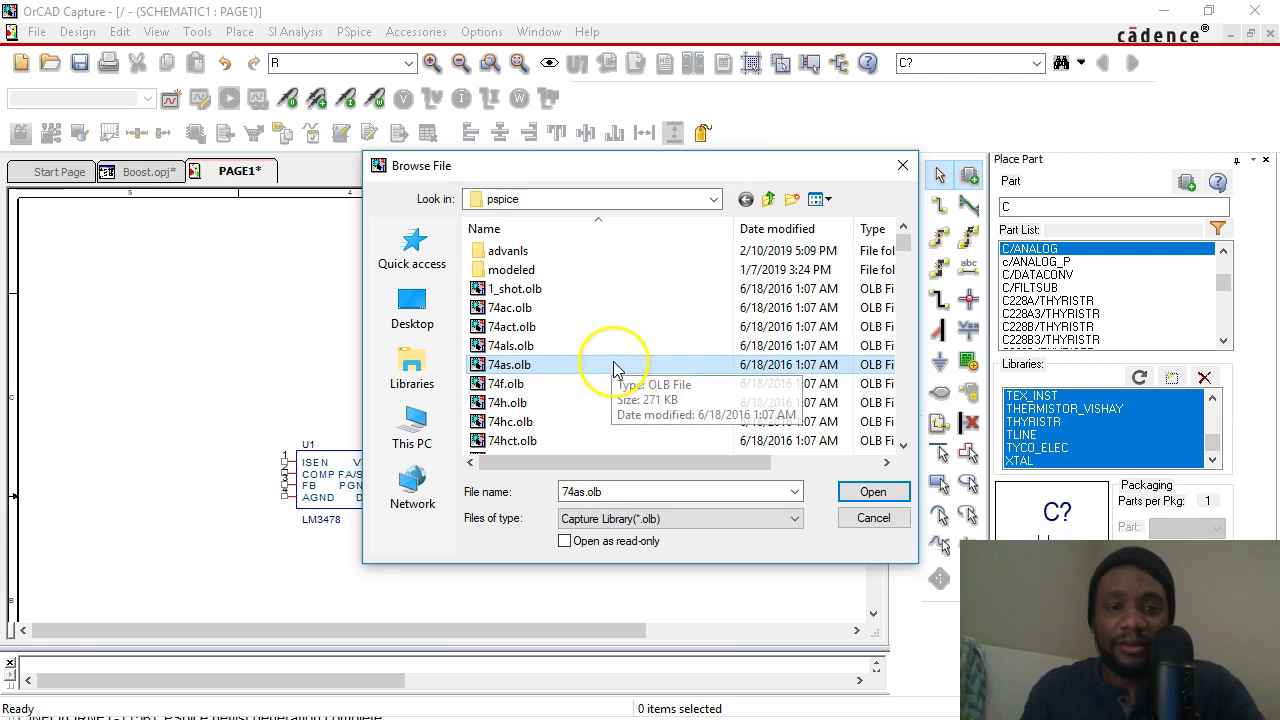
scroll(614, 368, down, 6)
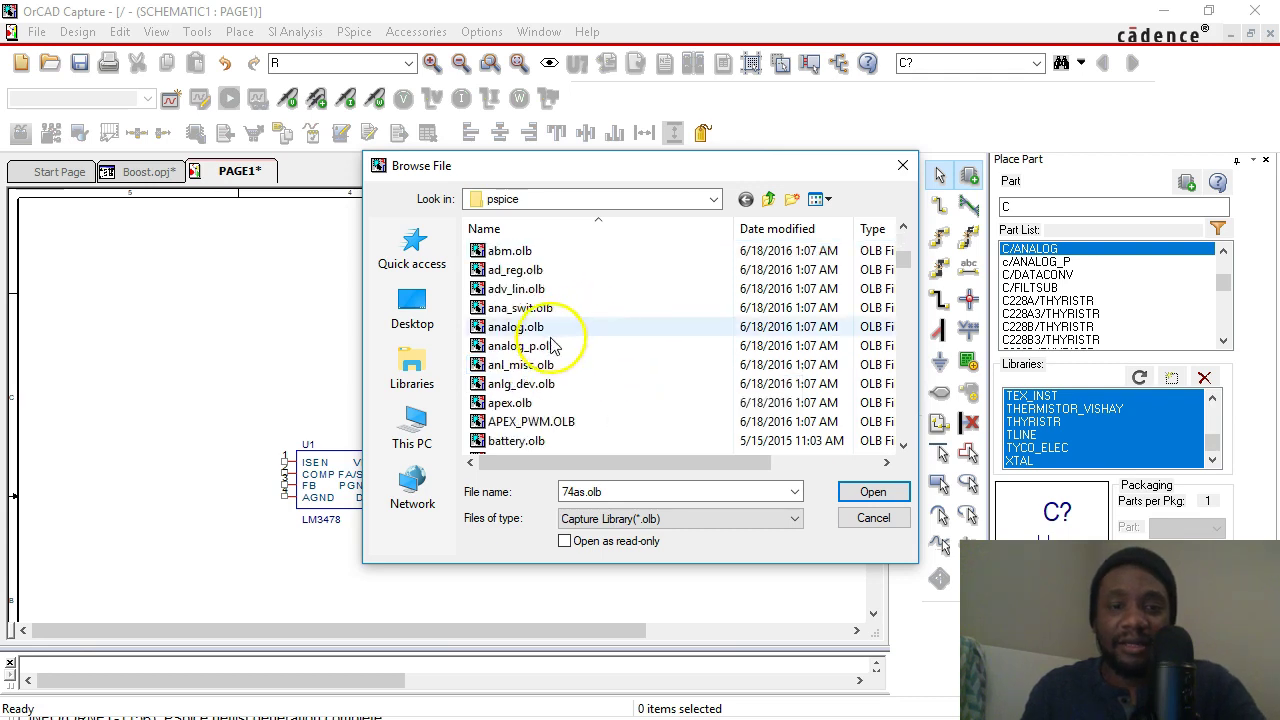
click(549, 328)
click(860, 491)
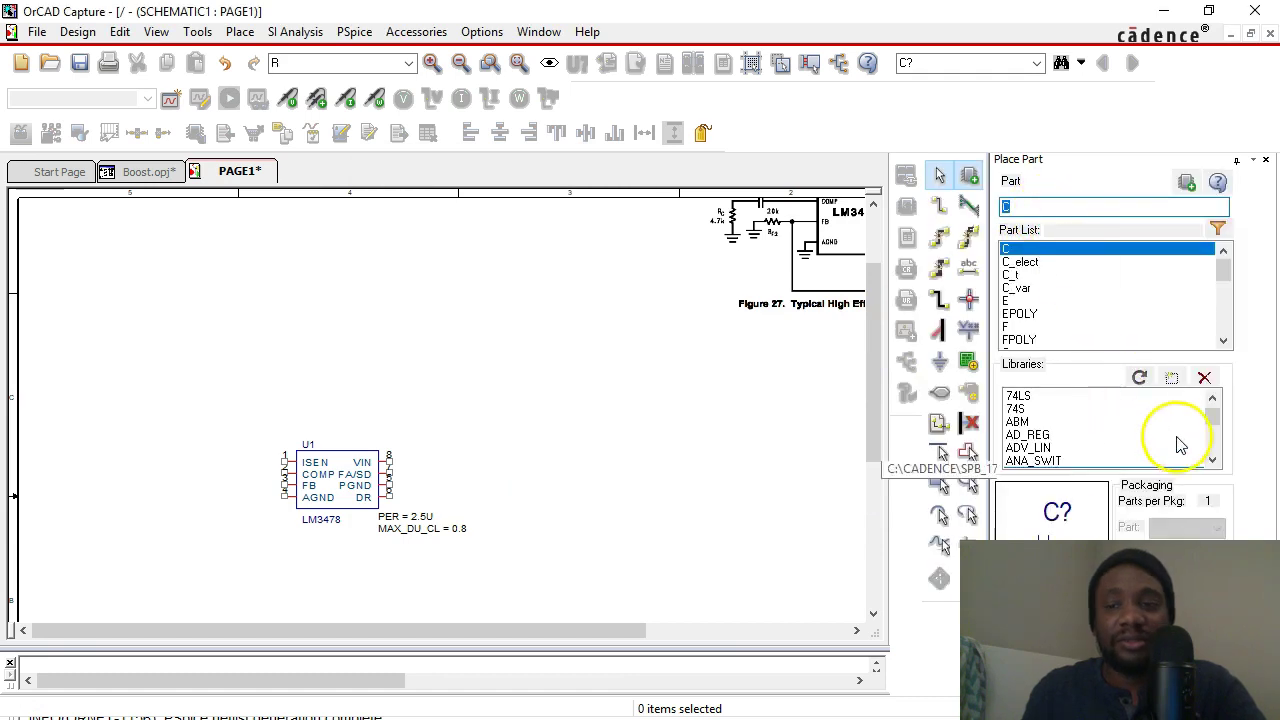
Add the source.olb library from the pspice folder to the part placement libraries
click(1171, 377)
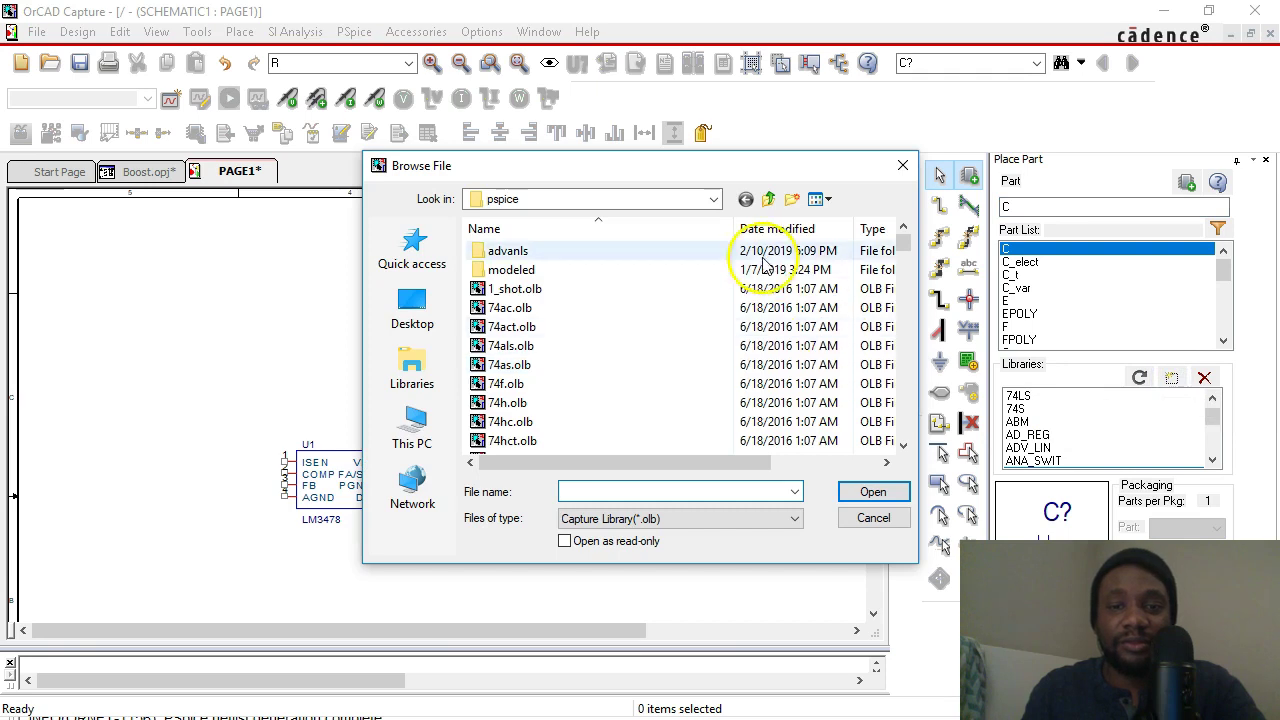
drag(900, 250, 903, 395)
text(s)
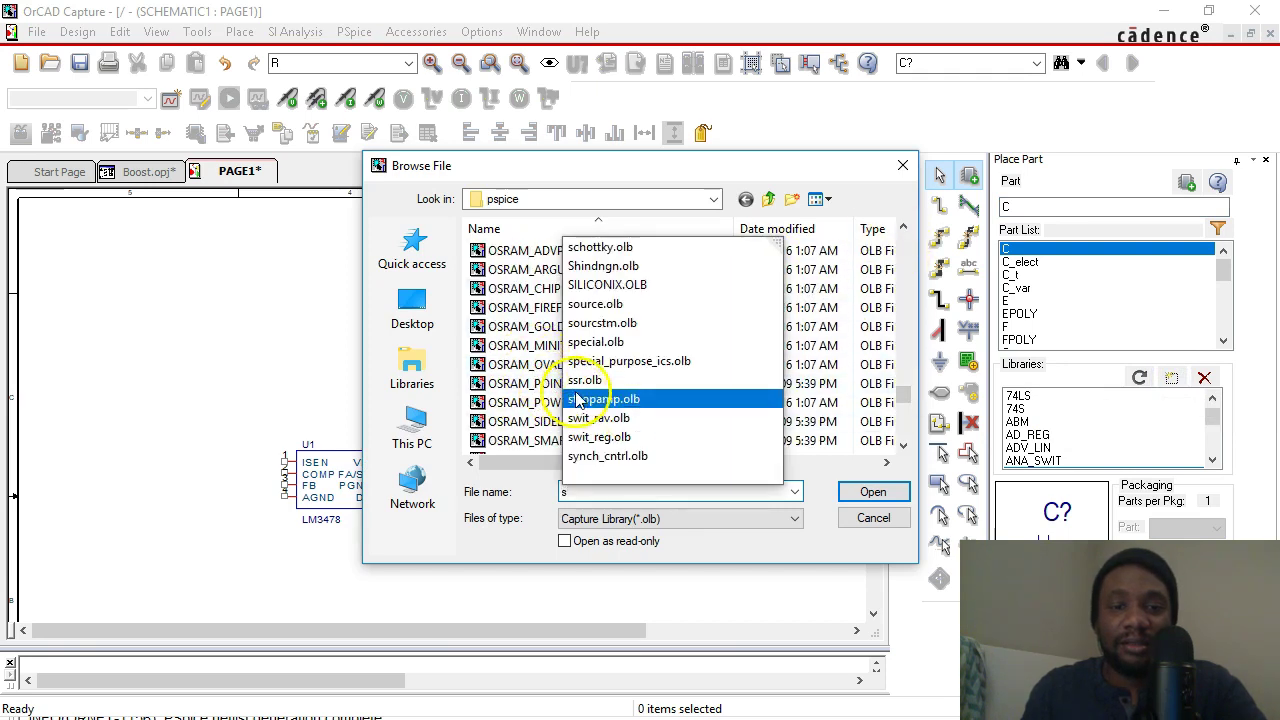
click(597, 303)
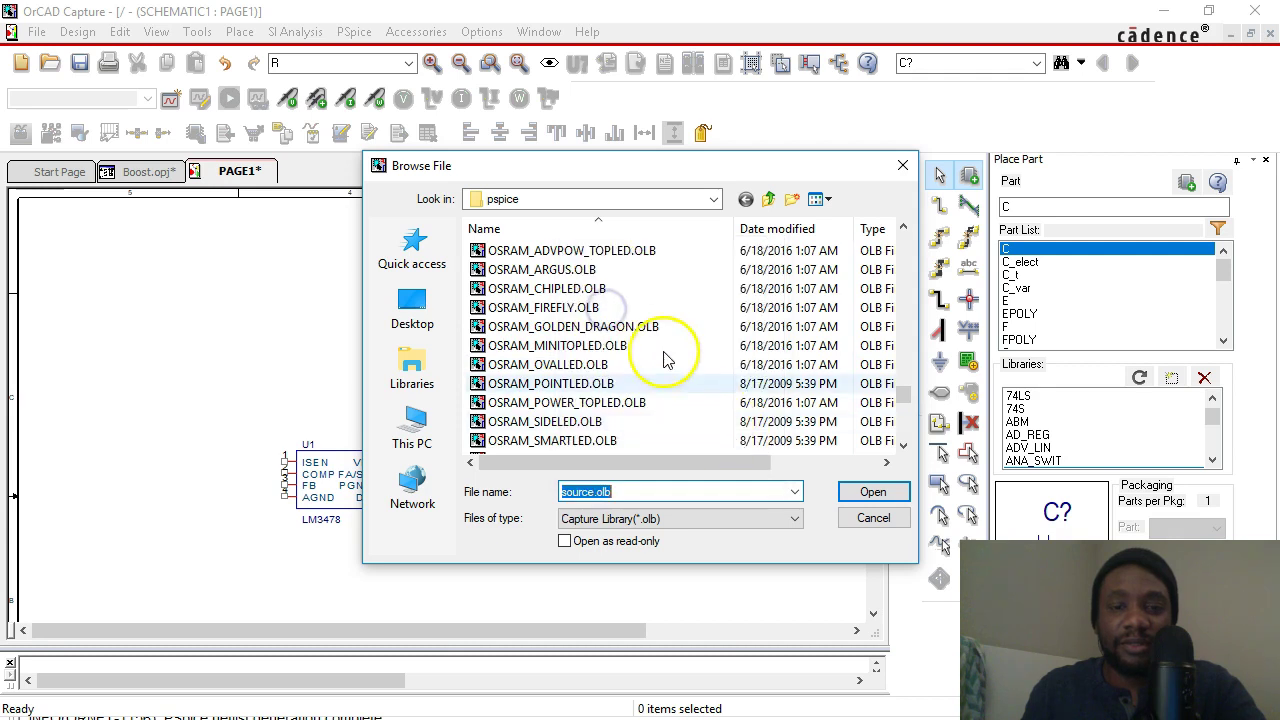
click(856, 489)
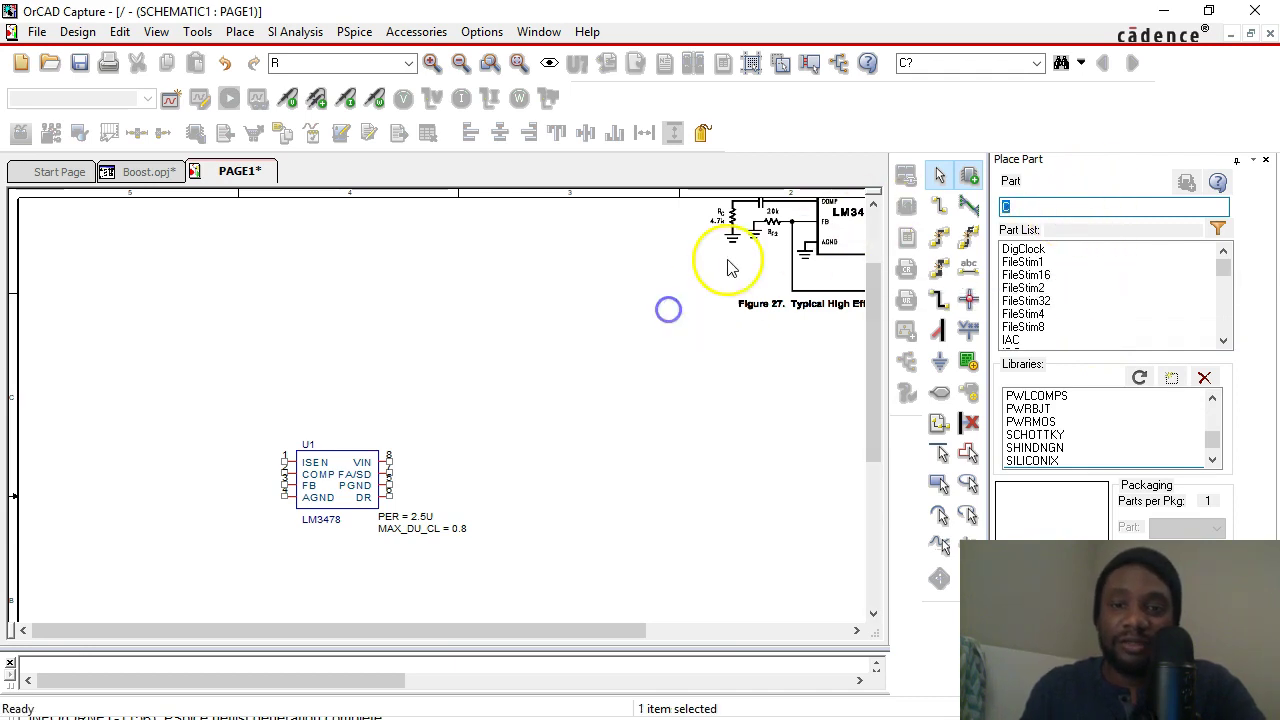
Search for the resistor part "r" with all of the loaded libraries selected
ctrl+scroll(733, 244, up, 2)
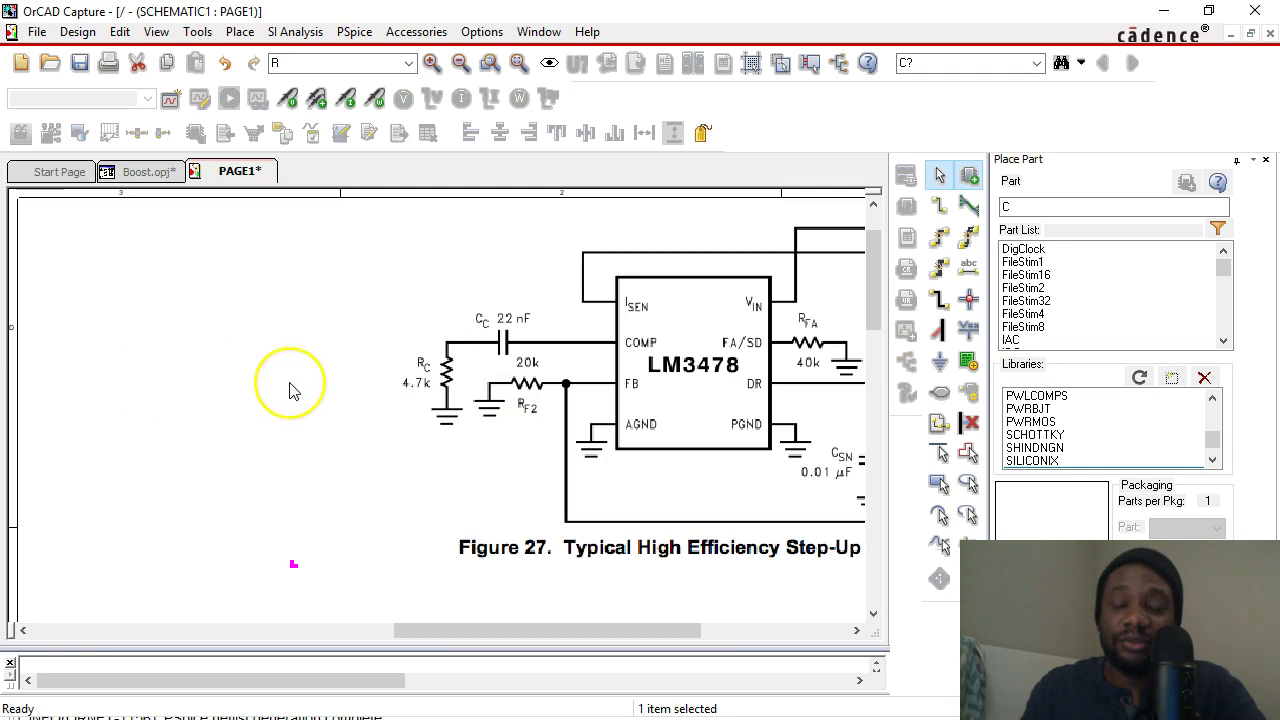
ctrl+scroll(289, 390, up, 2)
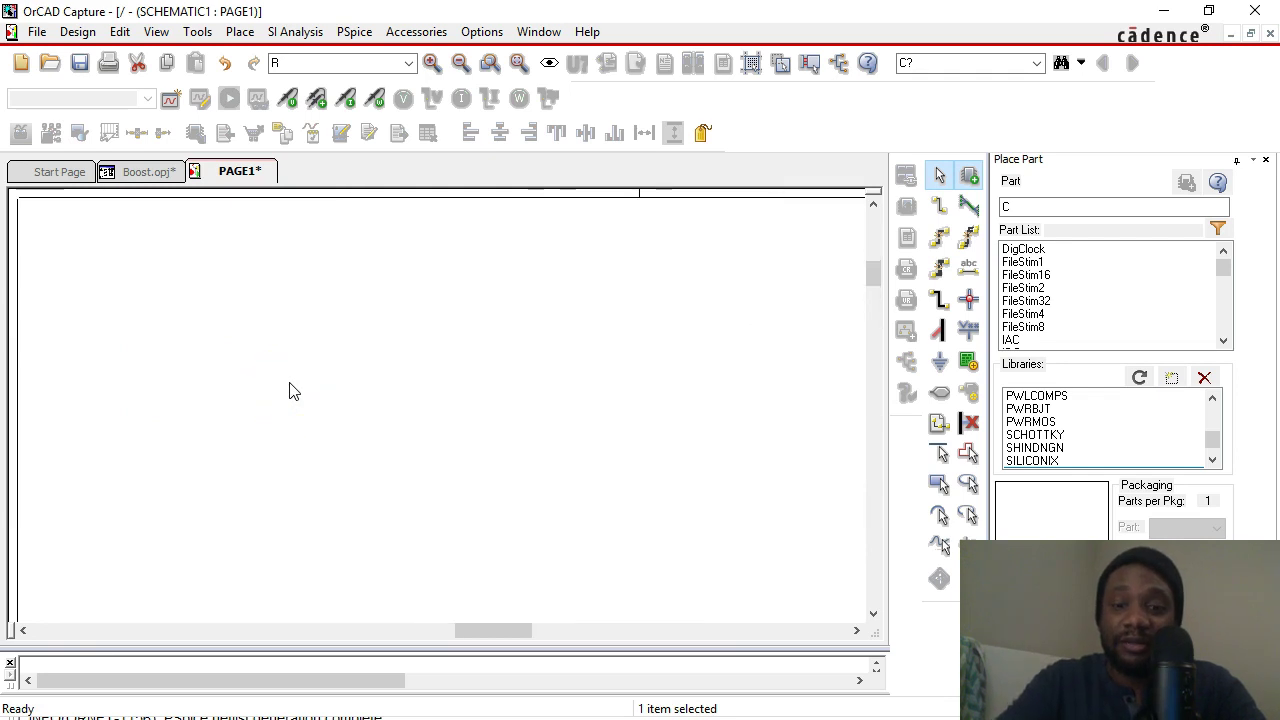
ctrl+scroll(289, 390, down, 3)
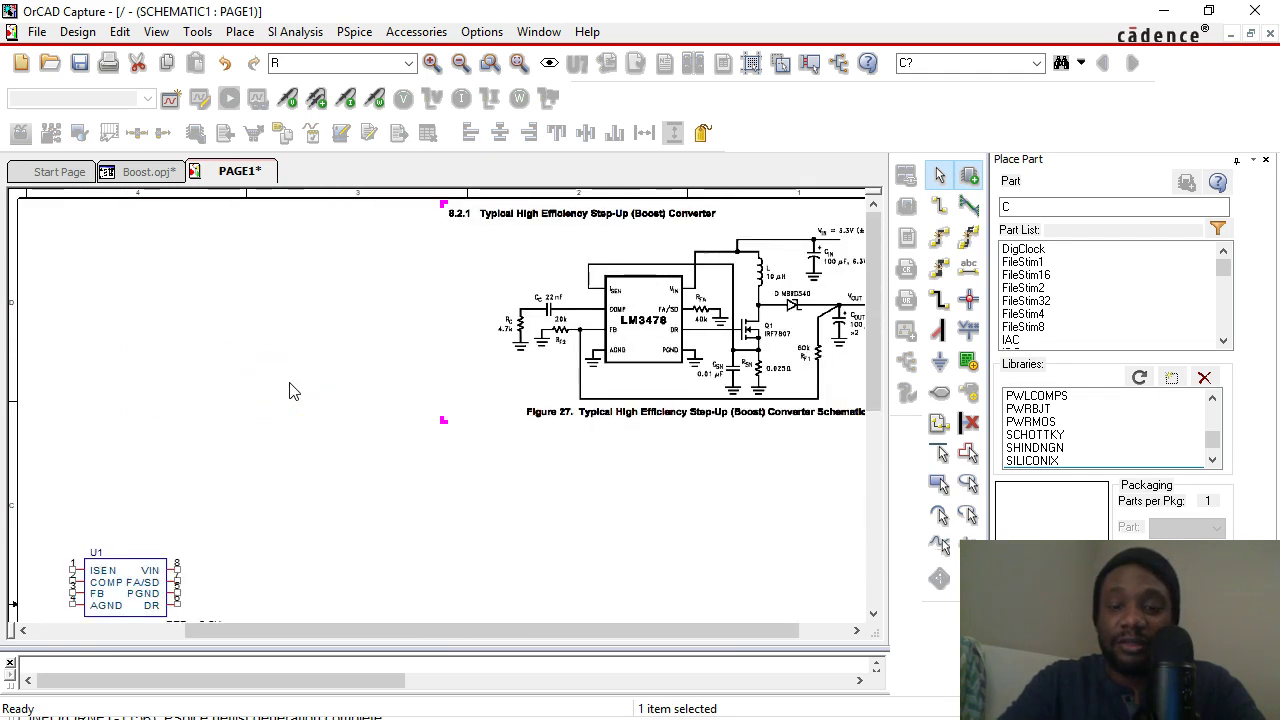
ctrl+scroll(289, 390, up, 2)
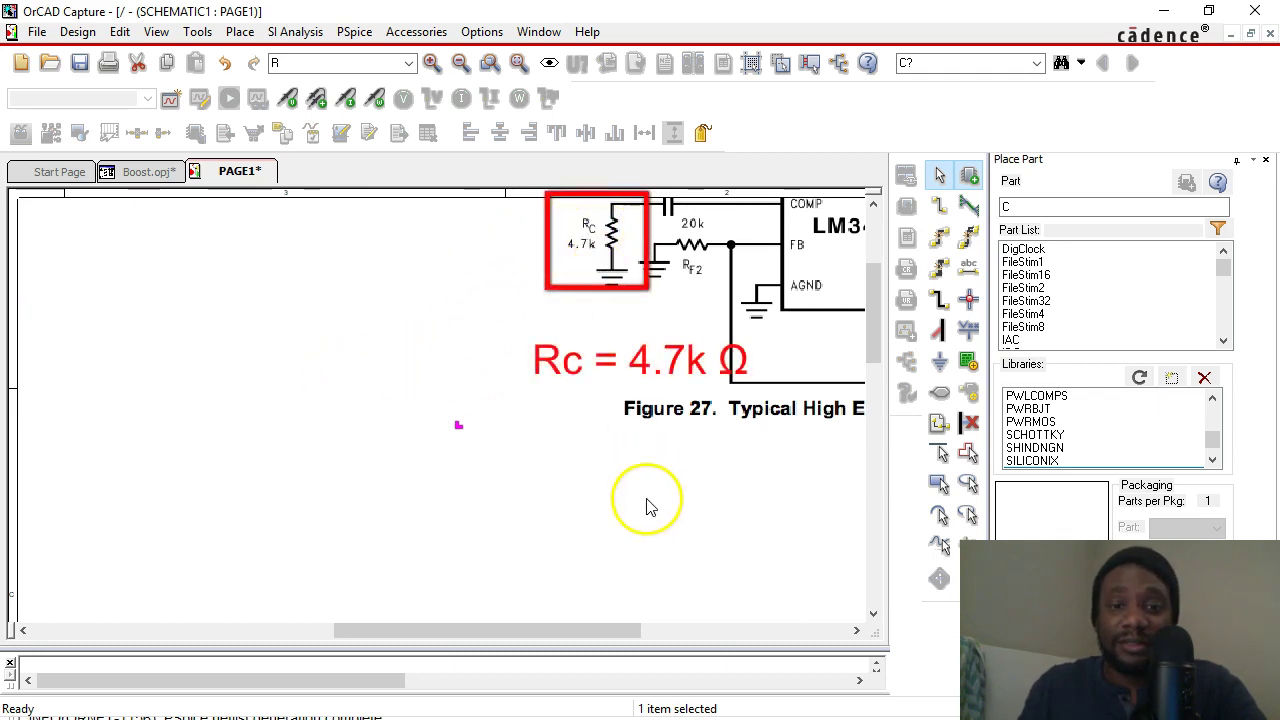
double_click(1038, 206)
key(BackSpace)
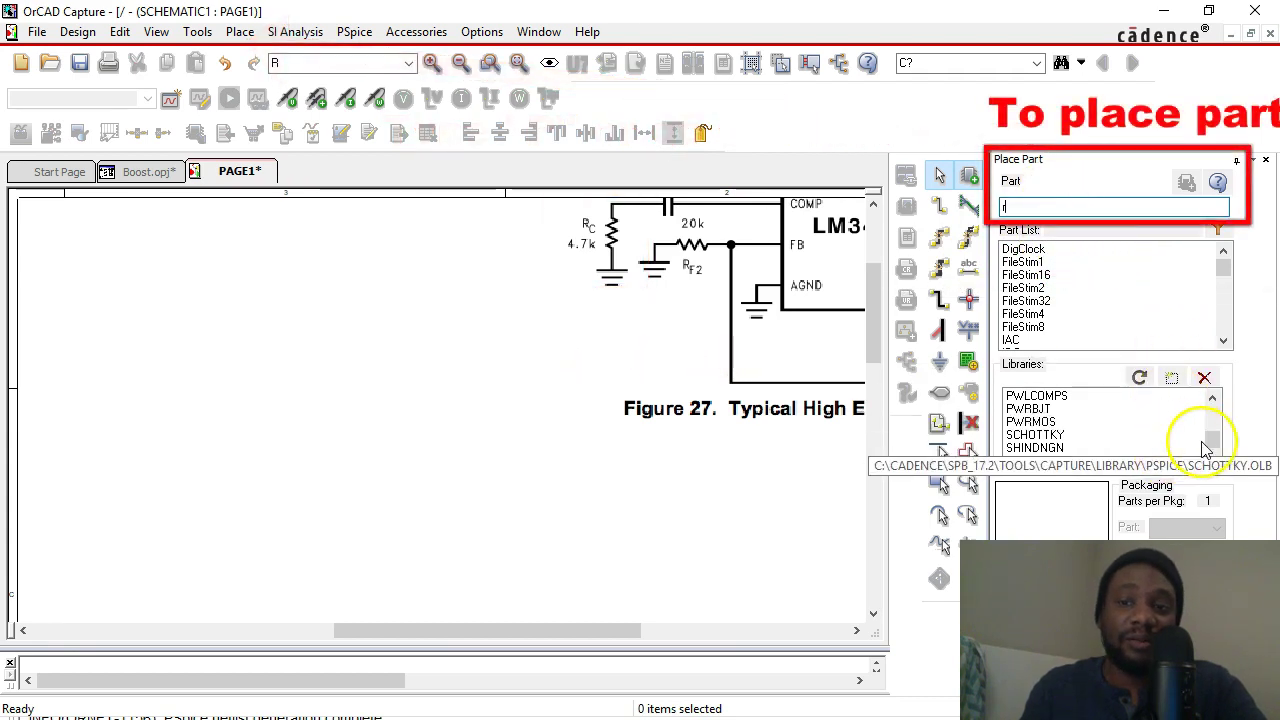
scroll(1210, 435, up, 4)
mouse_move(1213, 415)
mouse_down()
mouse_move(1214, 448)
mouse_move(1214, 423)
mouse_up()
click(1123, 420)
key(Home)
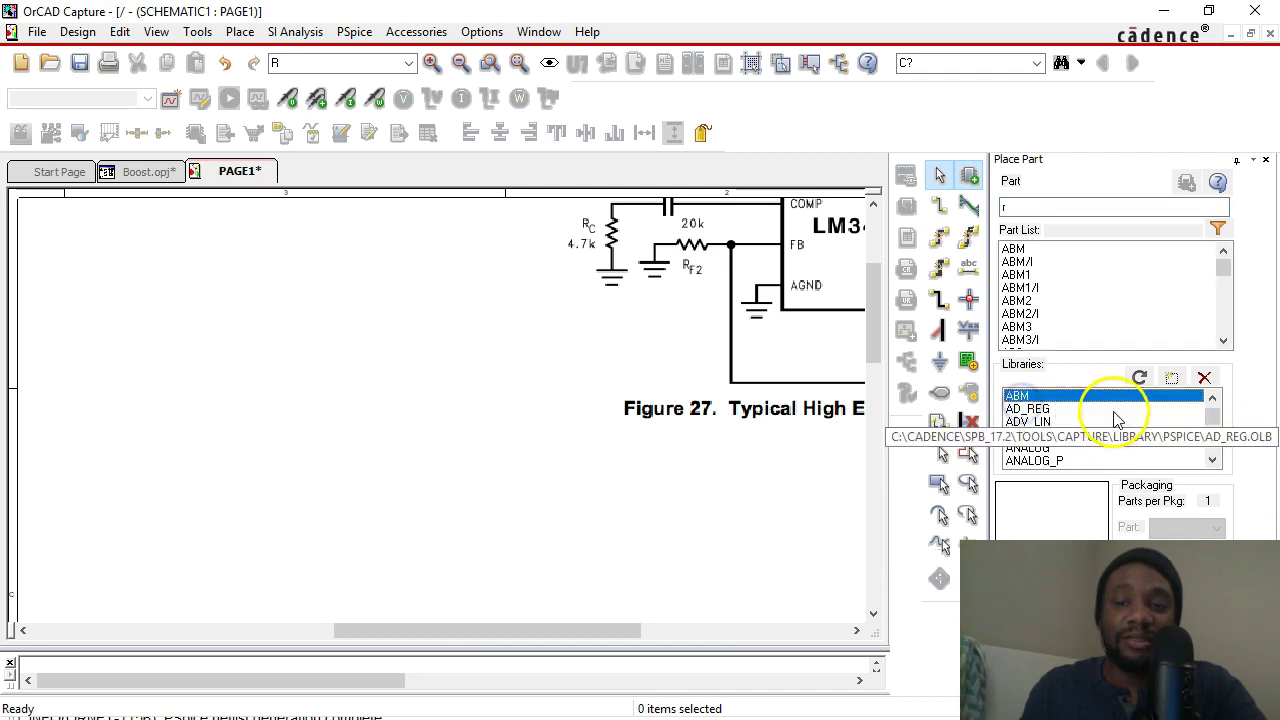
click(1045, 447)
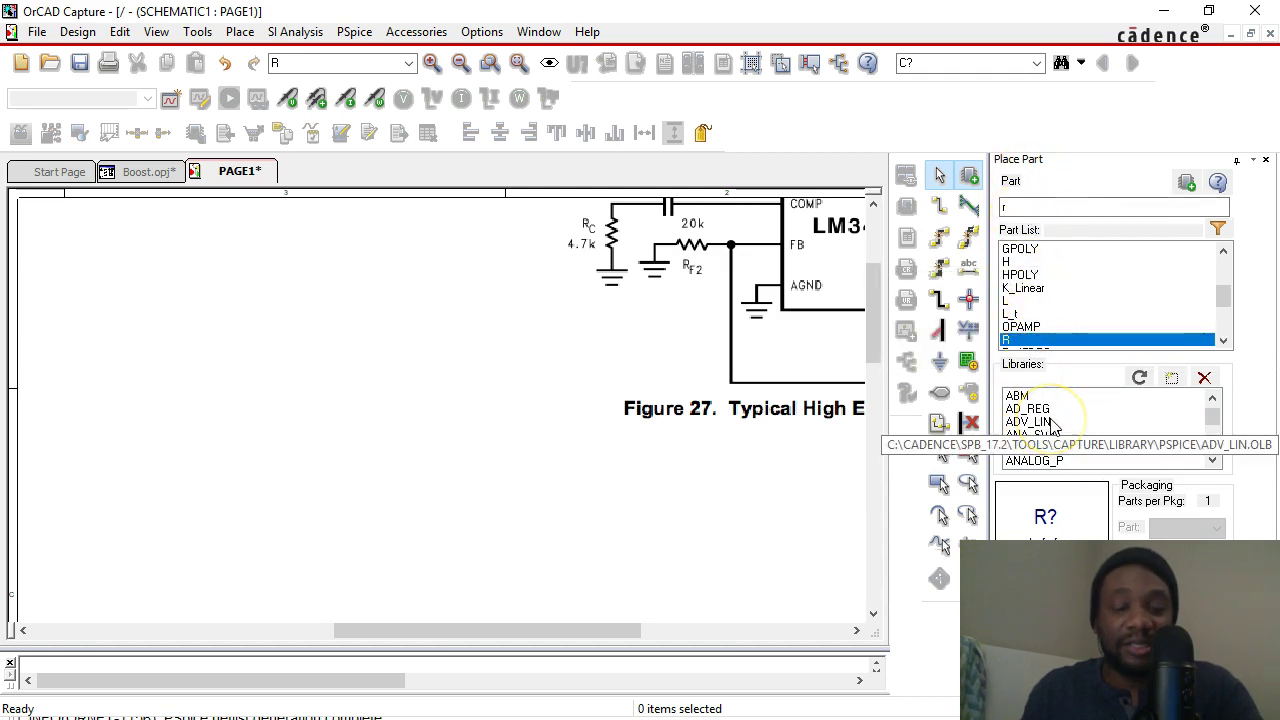
key(ctrl+a)
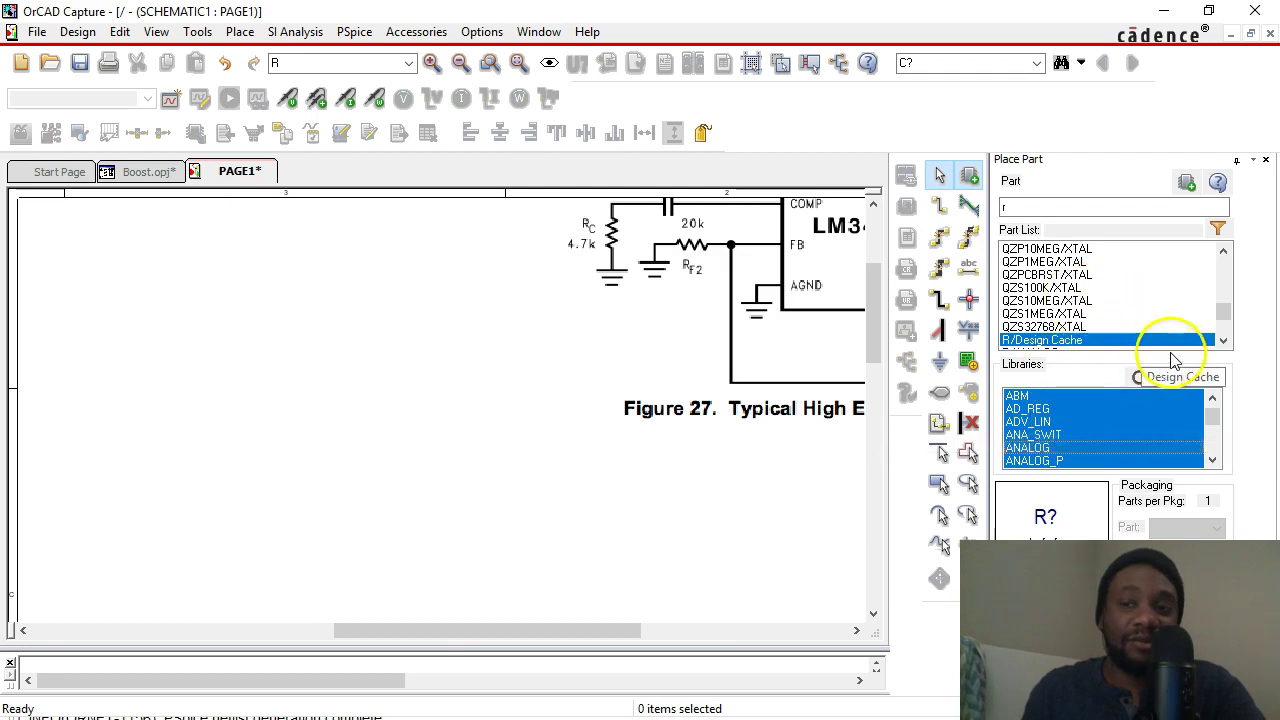
Pick the R part from the ANALOG library for placement on the schematic
click(1222, 342)
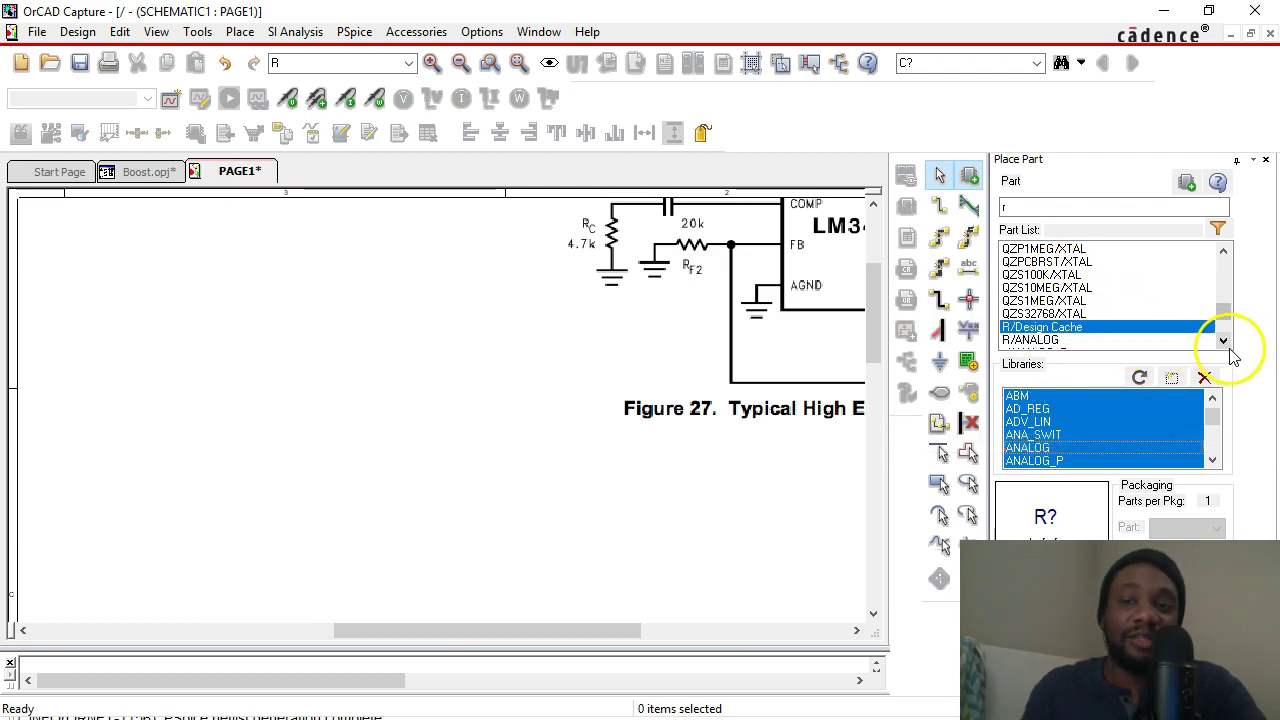
click(1223, 342)
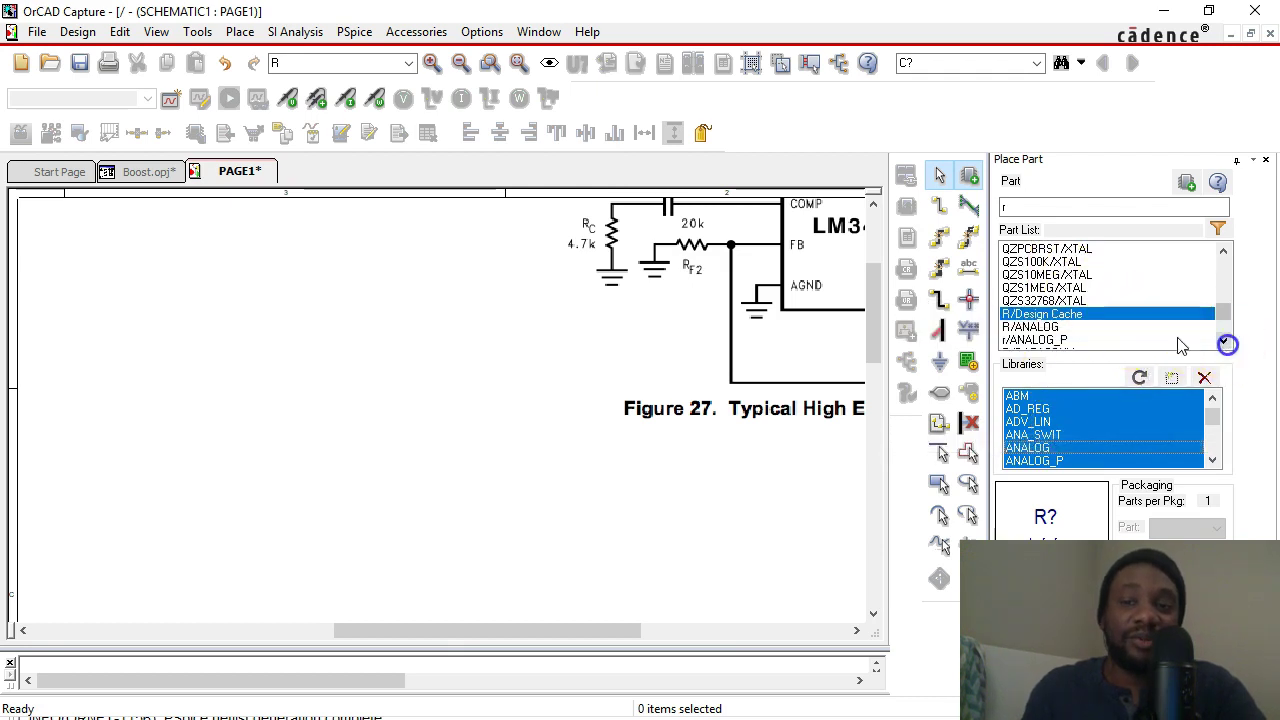
click(1040, 328)
click(1029, 325)
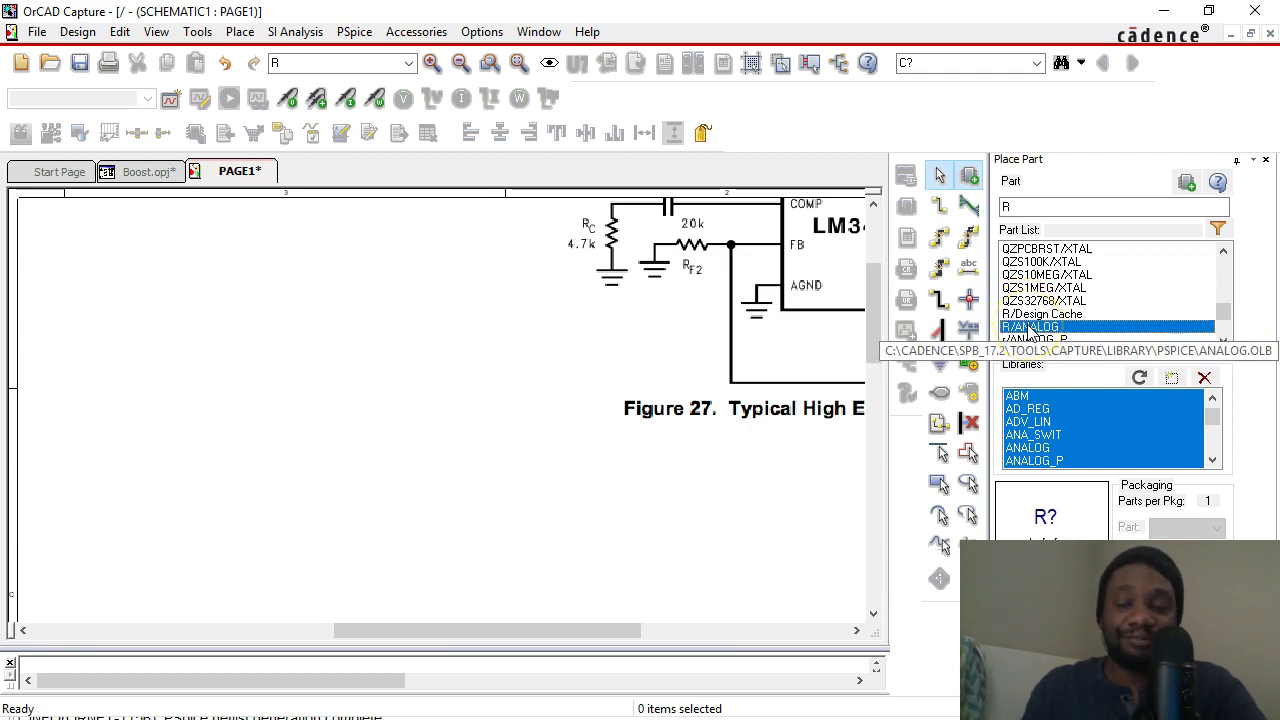
double_click(1029, 328)
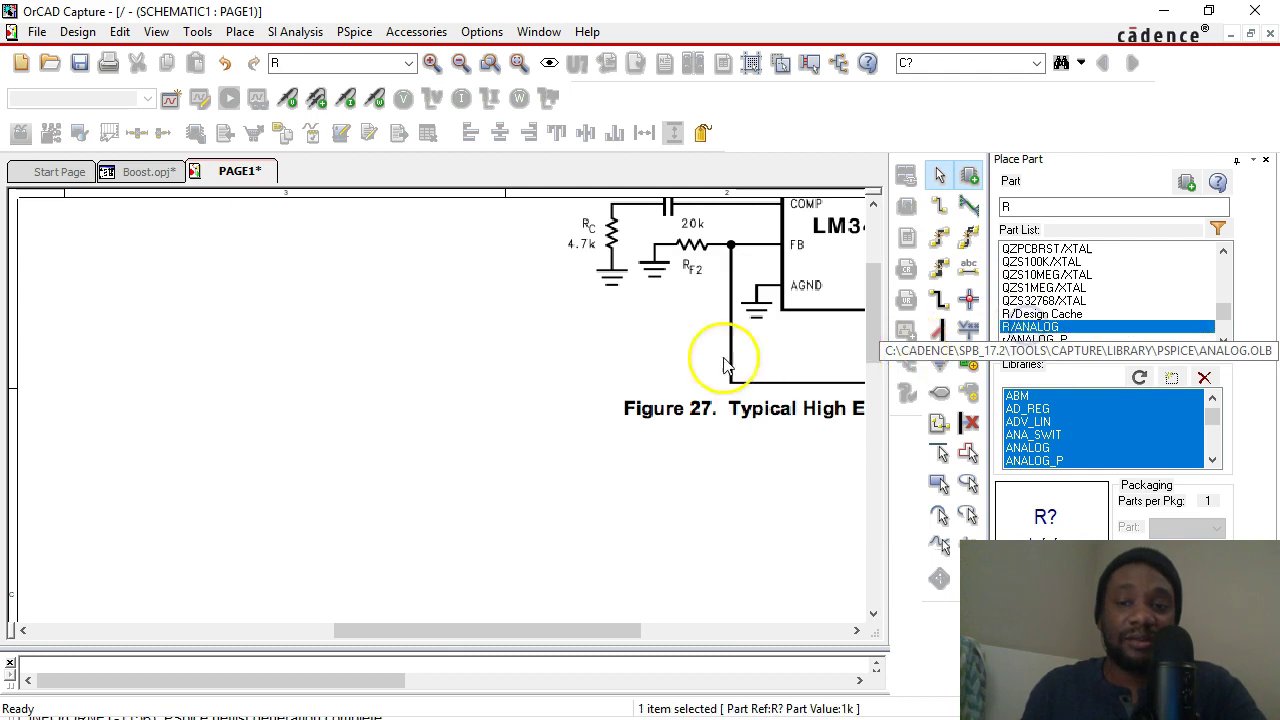
Give the resistor being placed the part value 4.7k and the part reference Rc
right_click(265, 300)
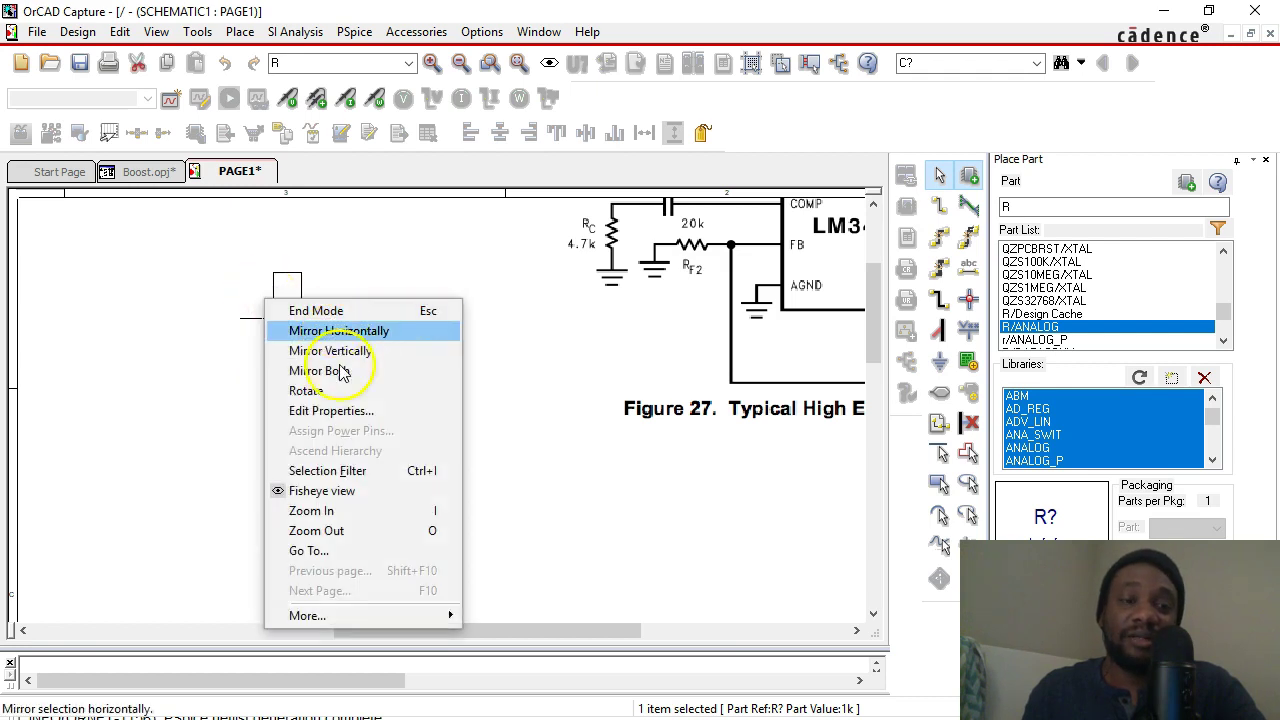
click(340, 412)
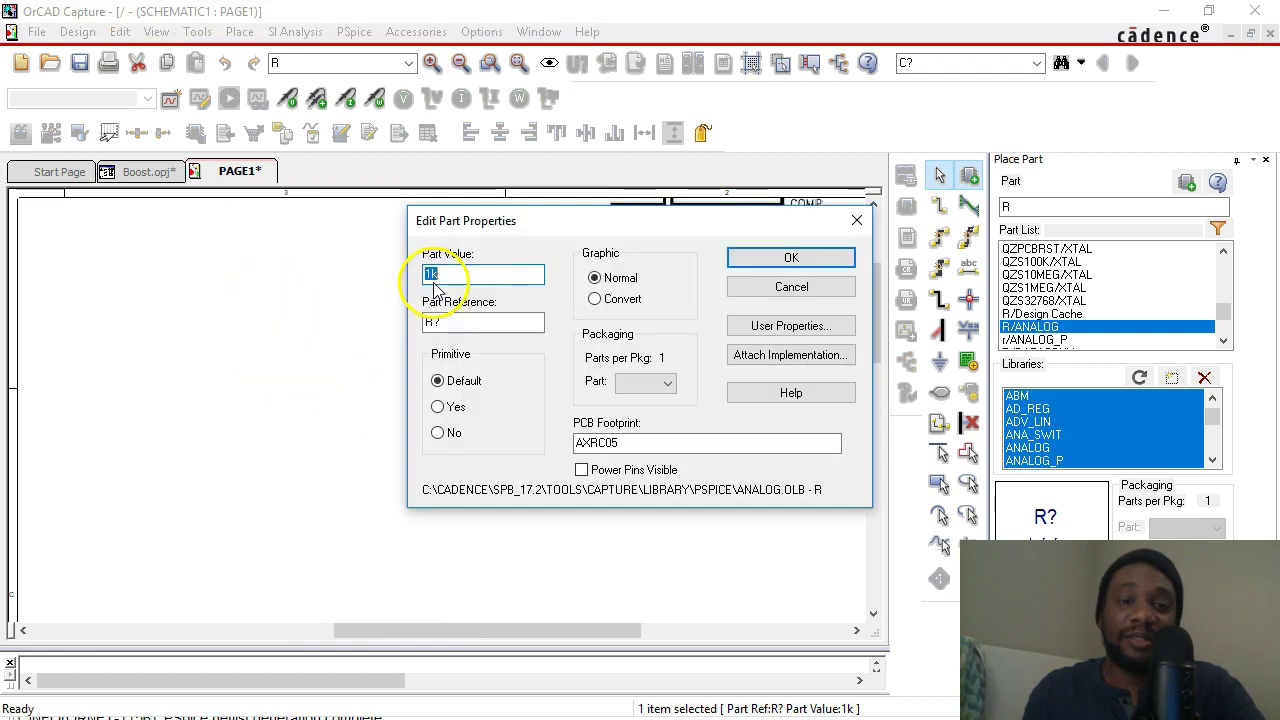
drag(570, 235, 539, 366)
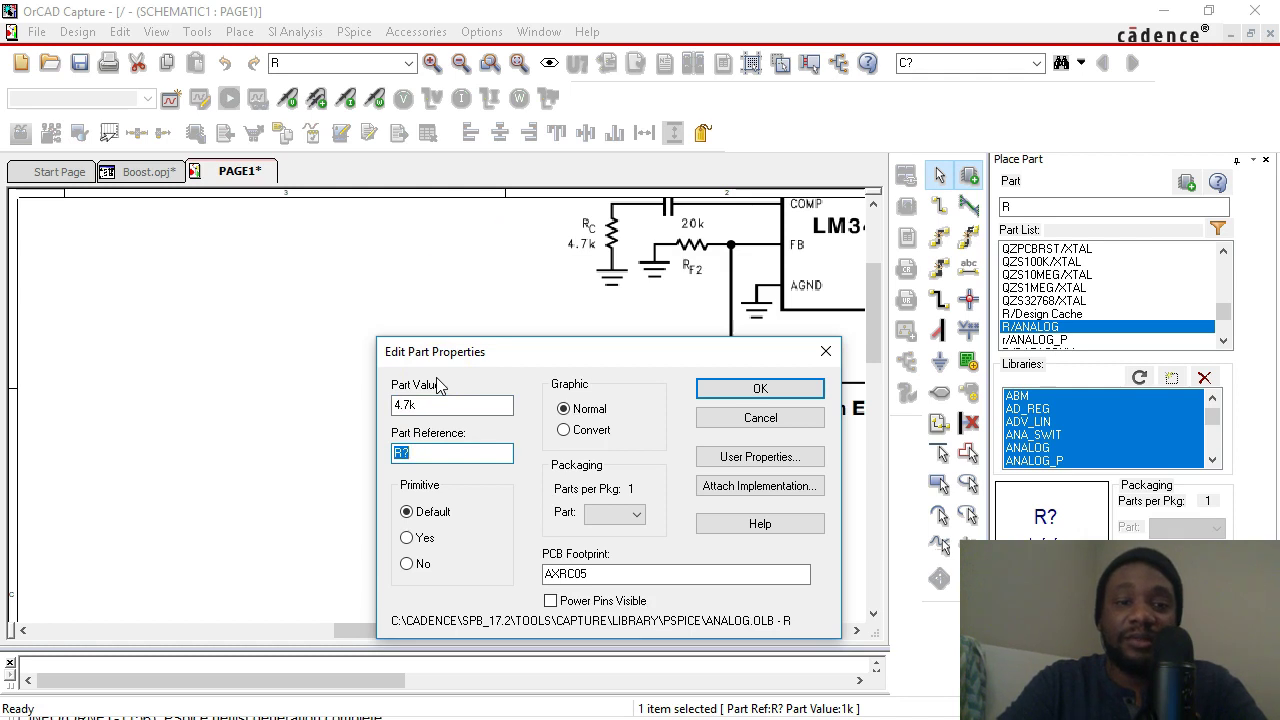
click(748, 396)
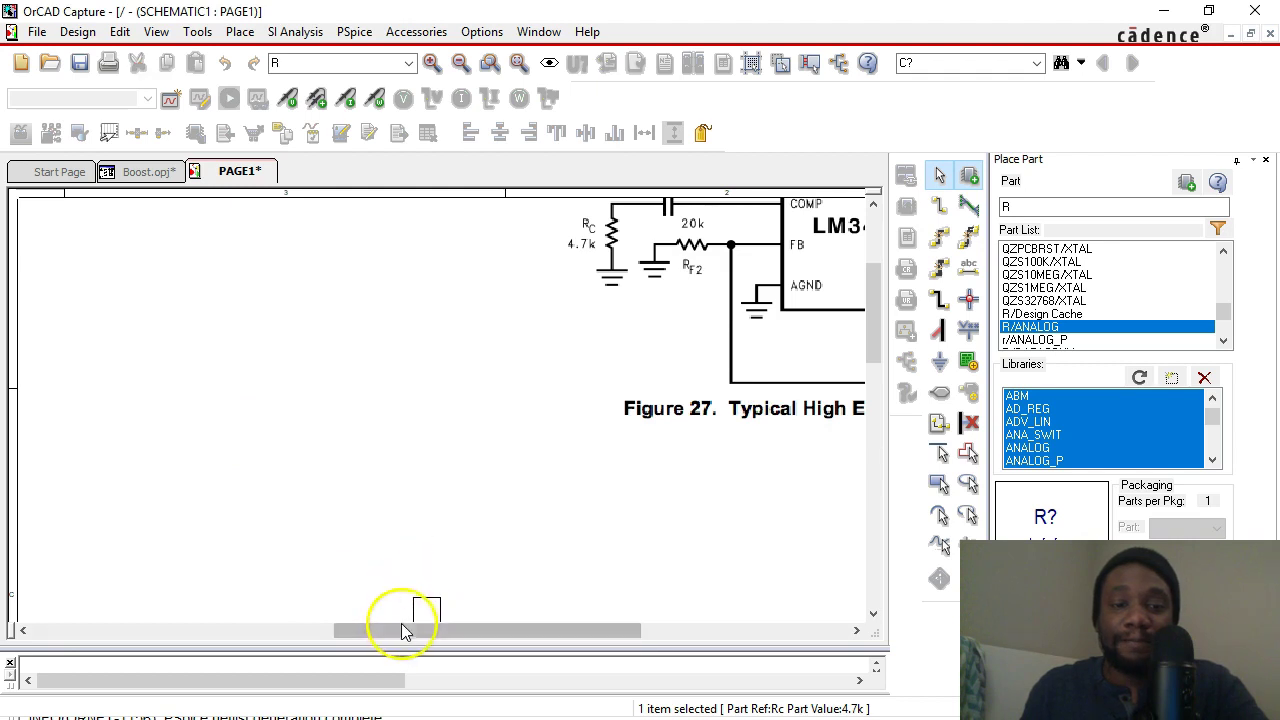
Rotate resistor Rc to vertical and place it to the left of the LM3478 controller U1
drag(402, 628, 60, 607)
drag(874, 314, 869, 414)
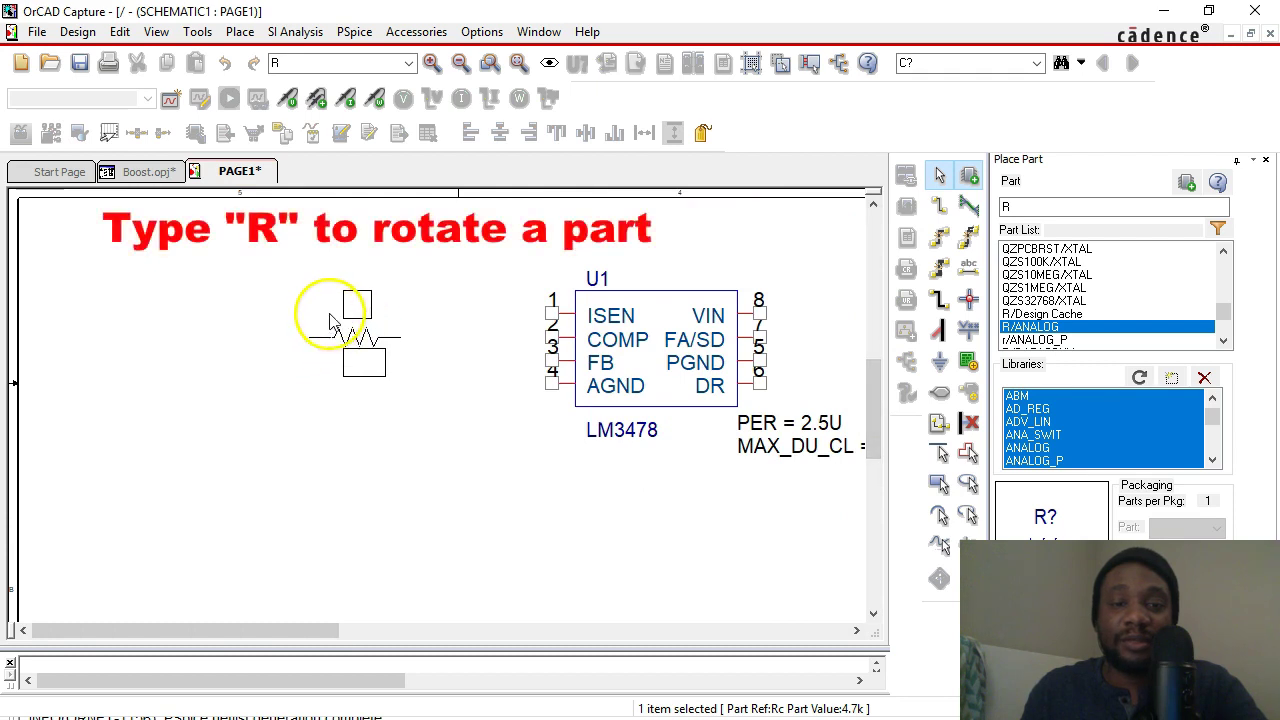
key(r)
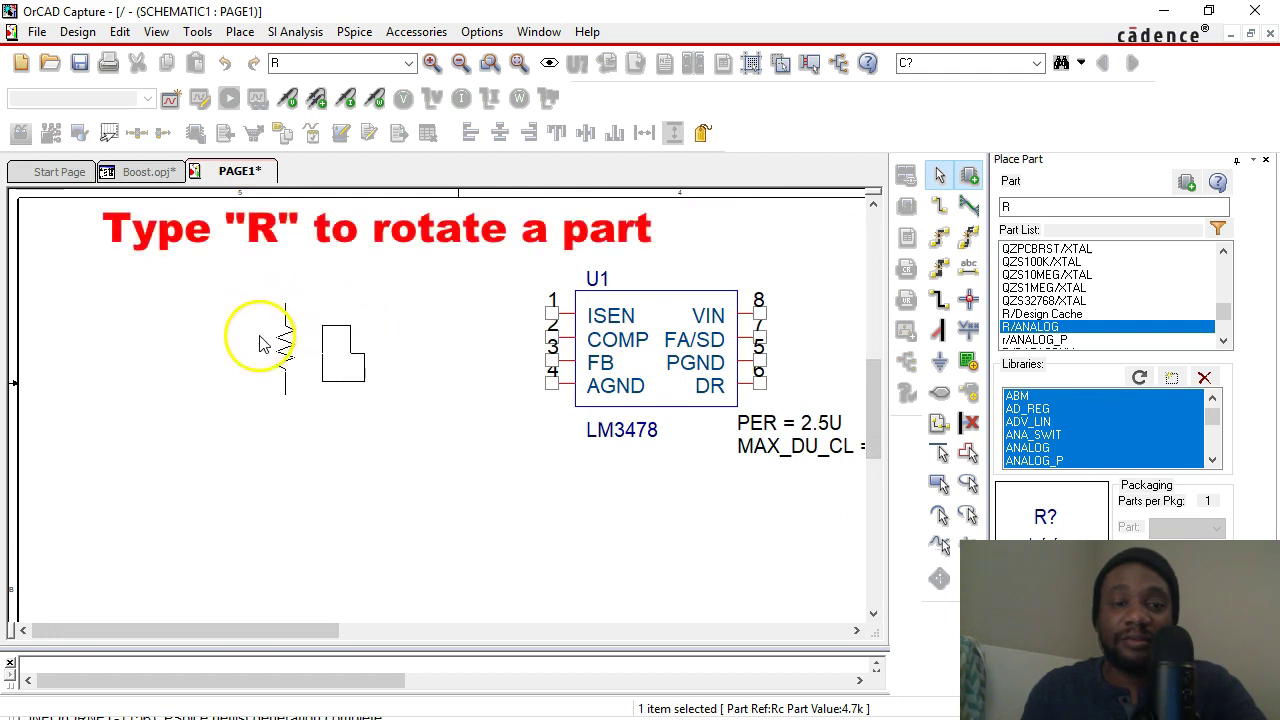
key(Escape)
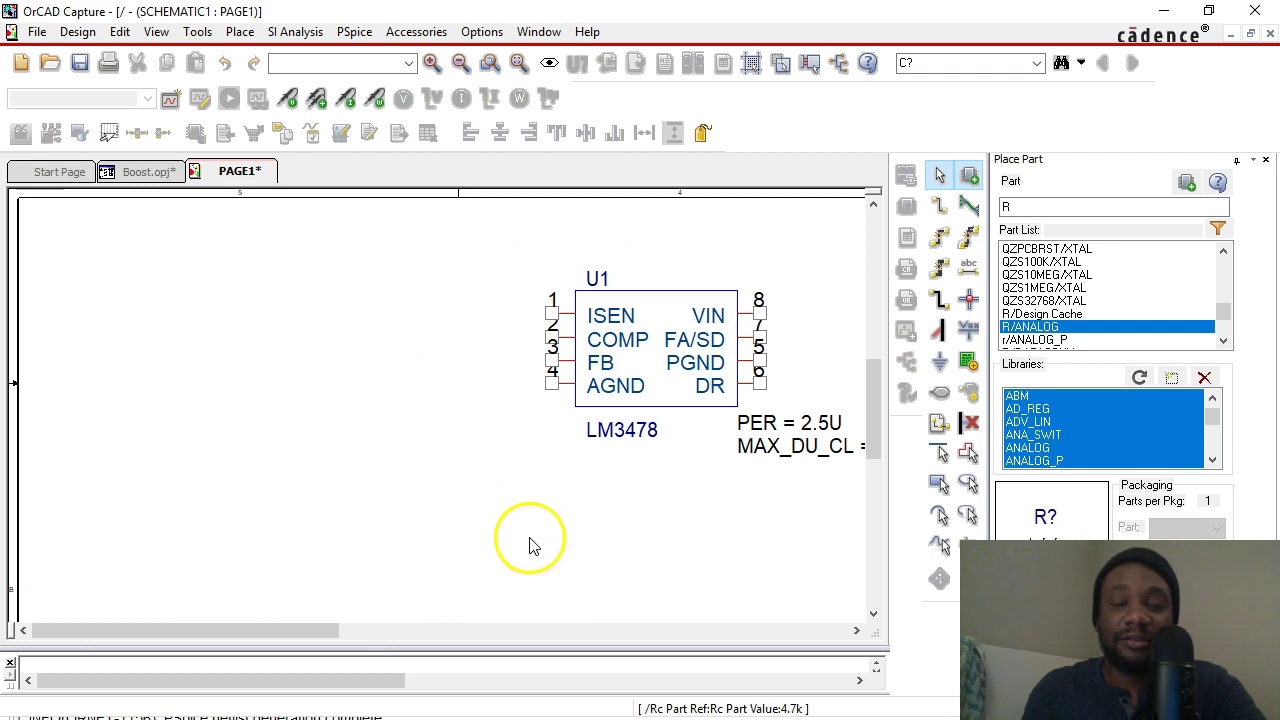
Give the next resistor being placed the part value 20k and the part reference Rf2, following the reference figure
drag(257, 632, 862, 630)
scroll(800, 366, up, 10)
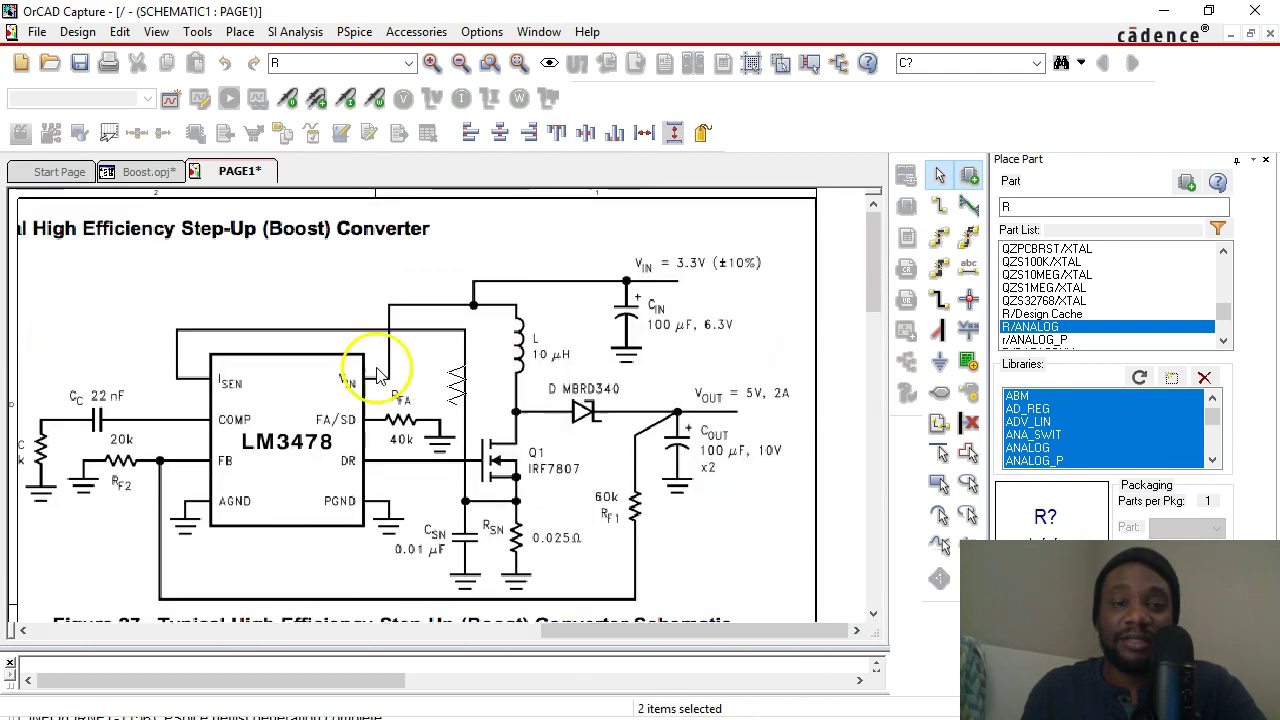
click(118, 482)
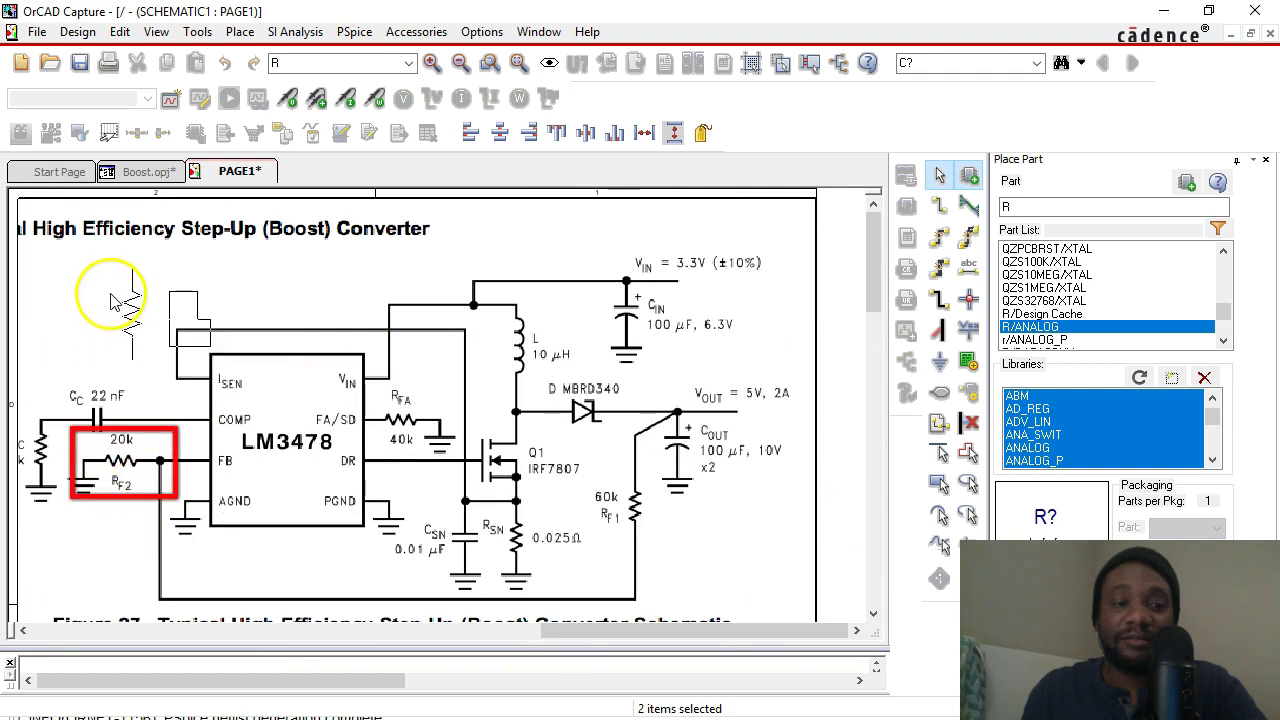
right_click(112, 300)
click(170, 404)
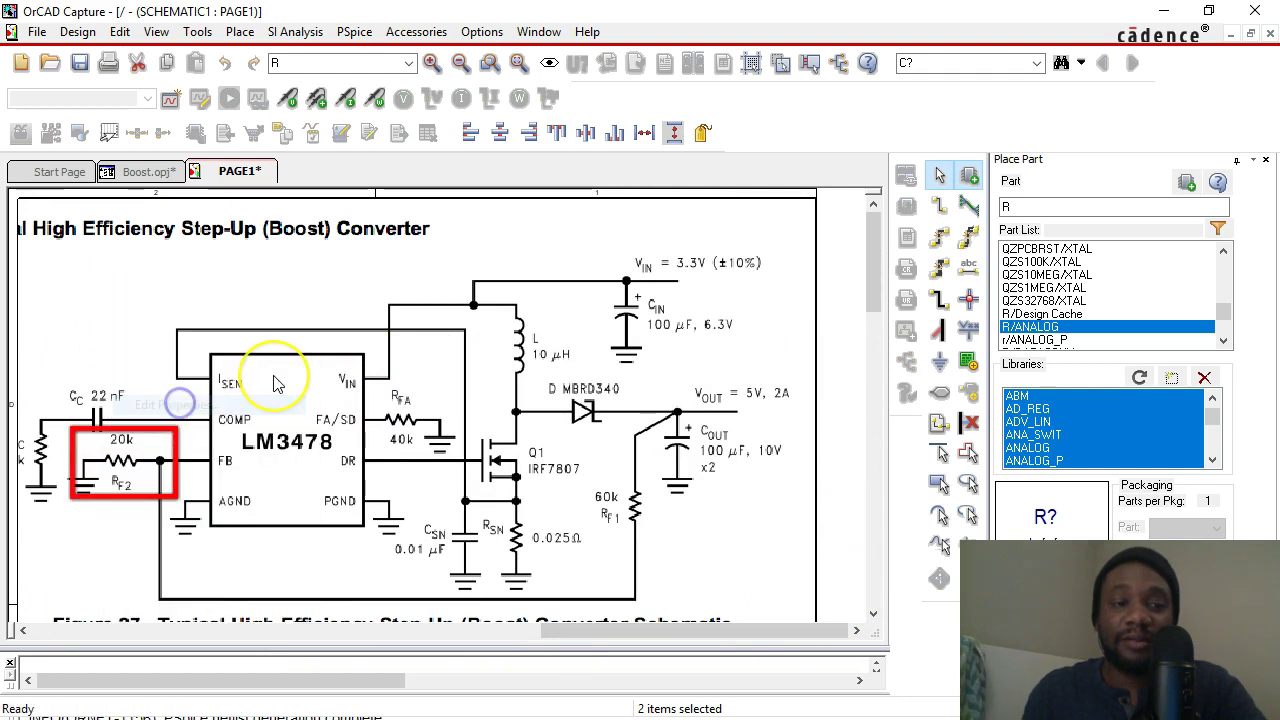
text(20k)
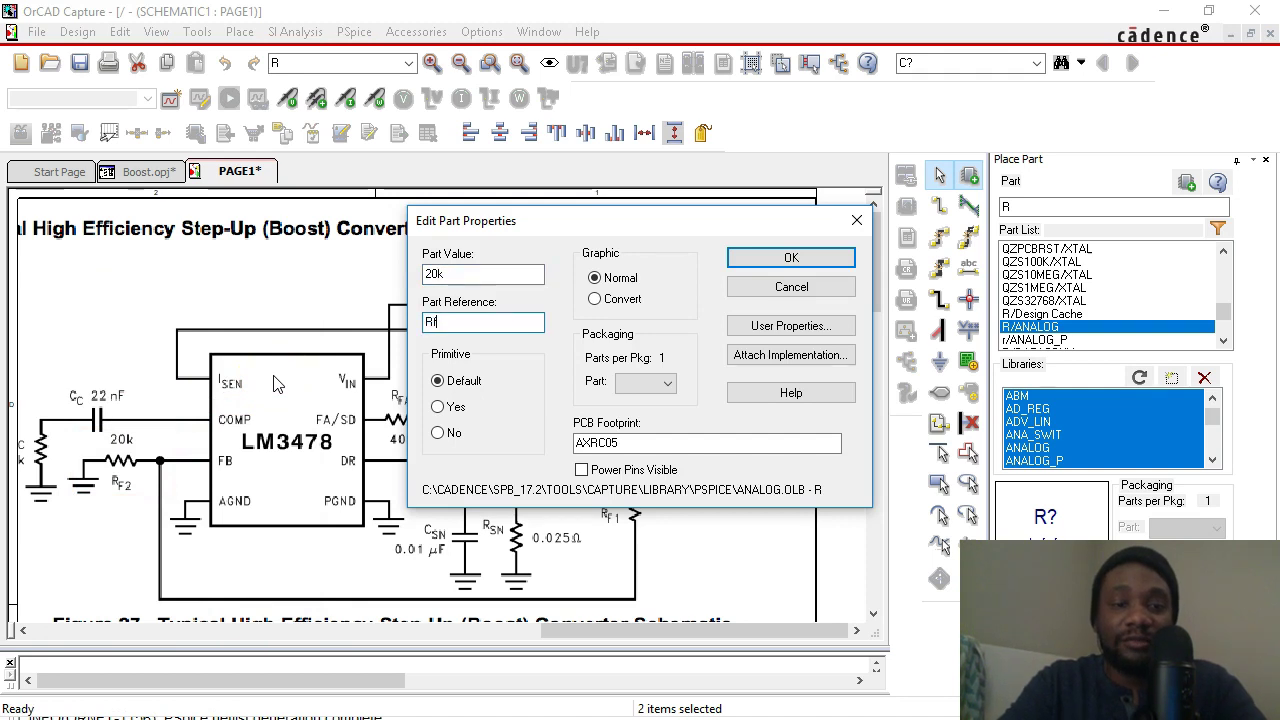
key(Return)
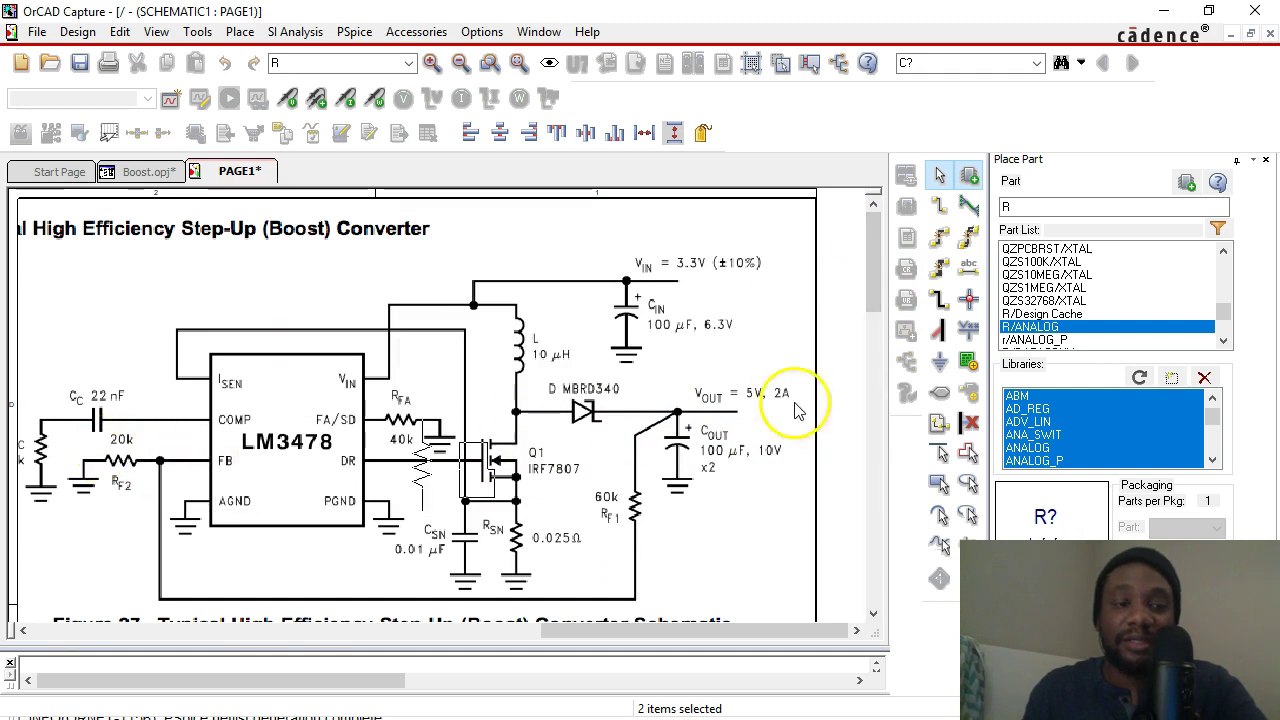
Rotate resistor Rf2 to horizontal and place it between Rc and the LM3478's FB pin
drag(873, 262, 350, 632)
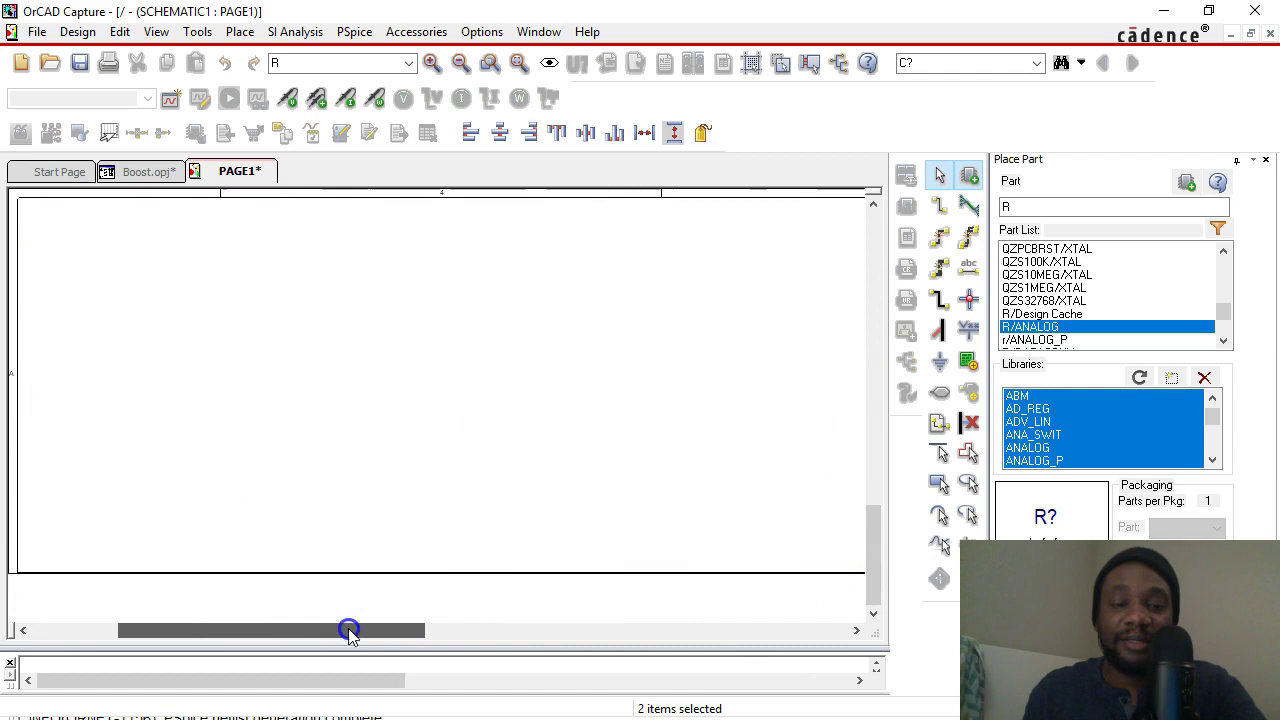
scroll(383, 405, up, 5)
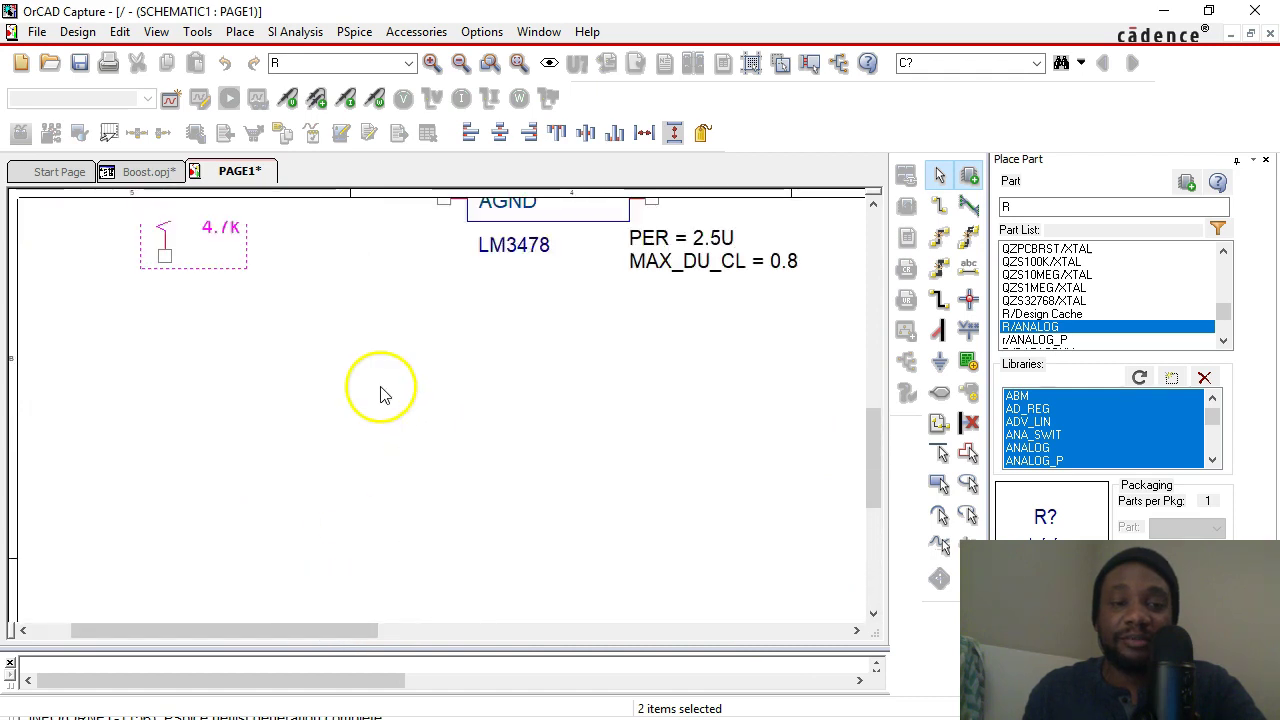
scroll(371, 380, up, 1)
key(r)
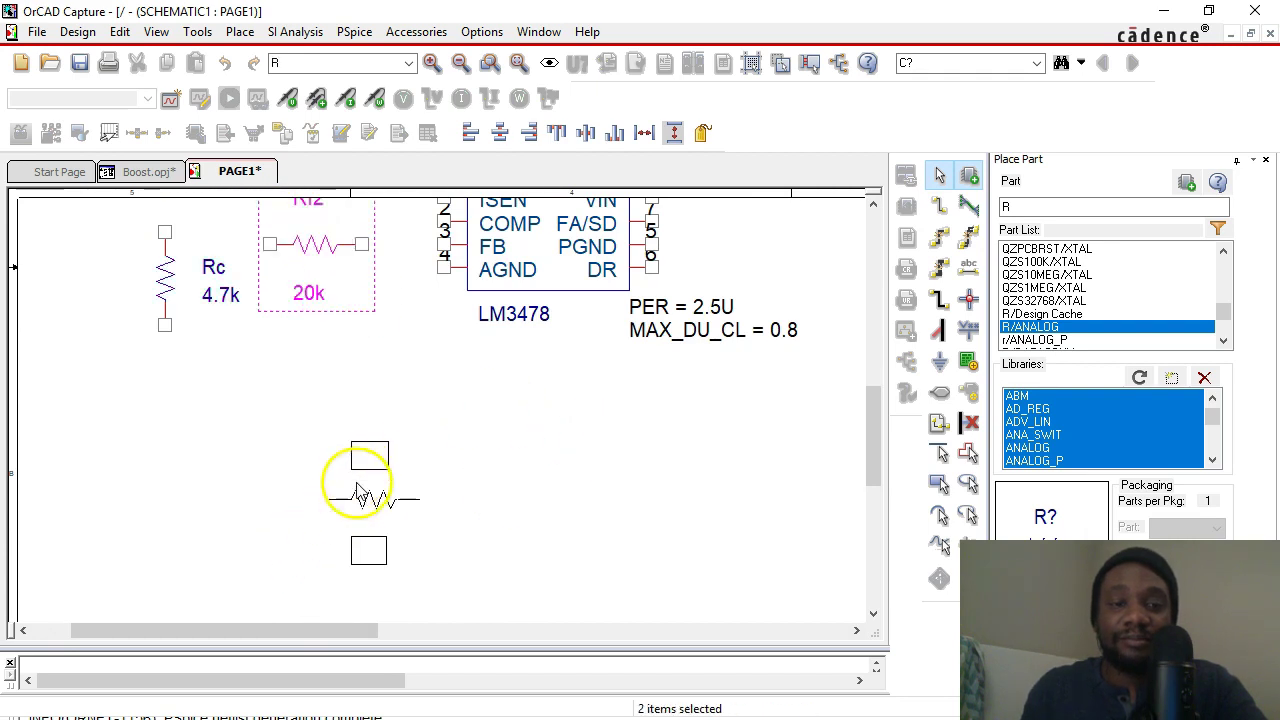
scroll(345, 490, up, 1)
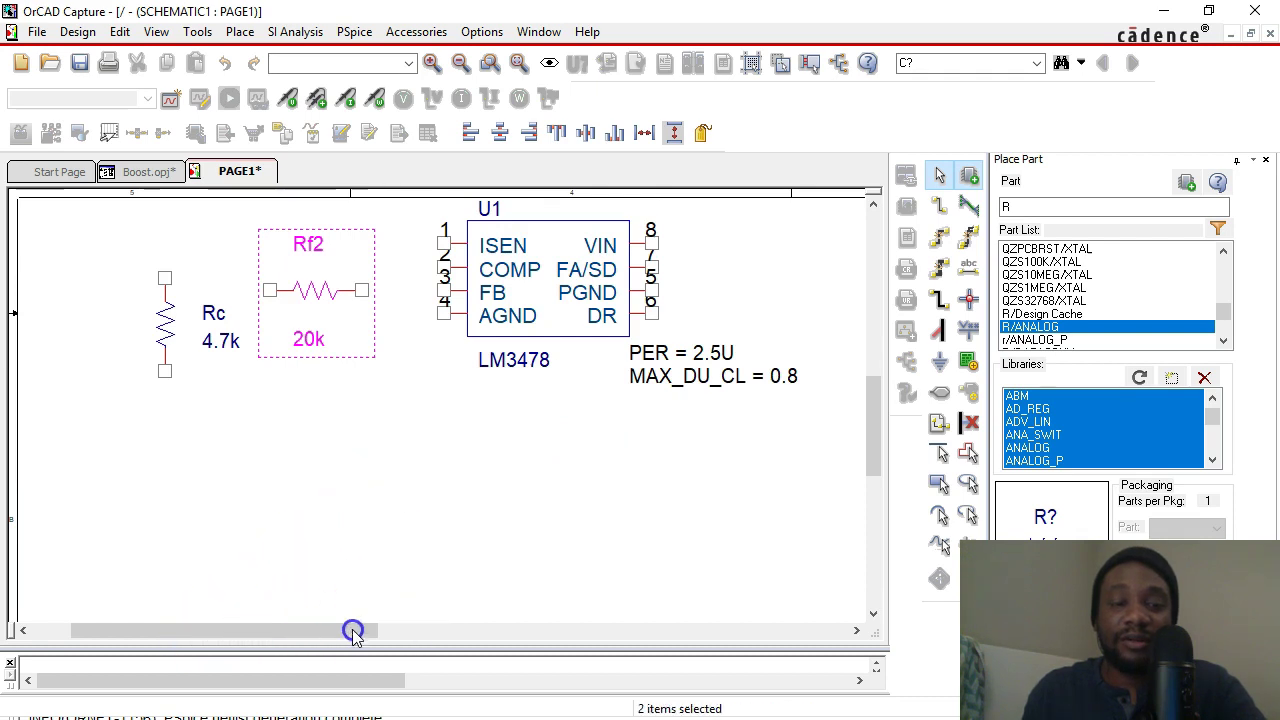
Give the next resistor being placed the part value 40k and the part reference Rfa, following the reference figure
drag(505, 631, 689, 627)
drag(880, 404, 885, 258)
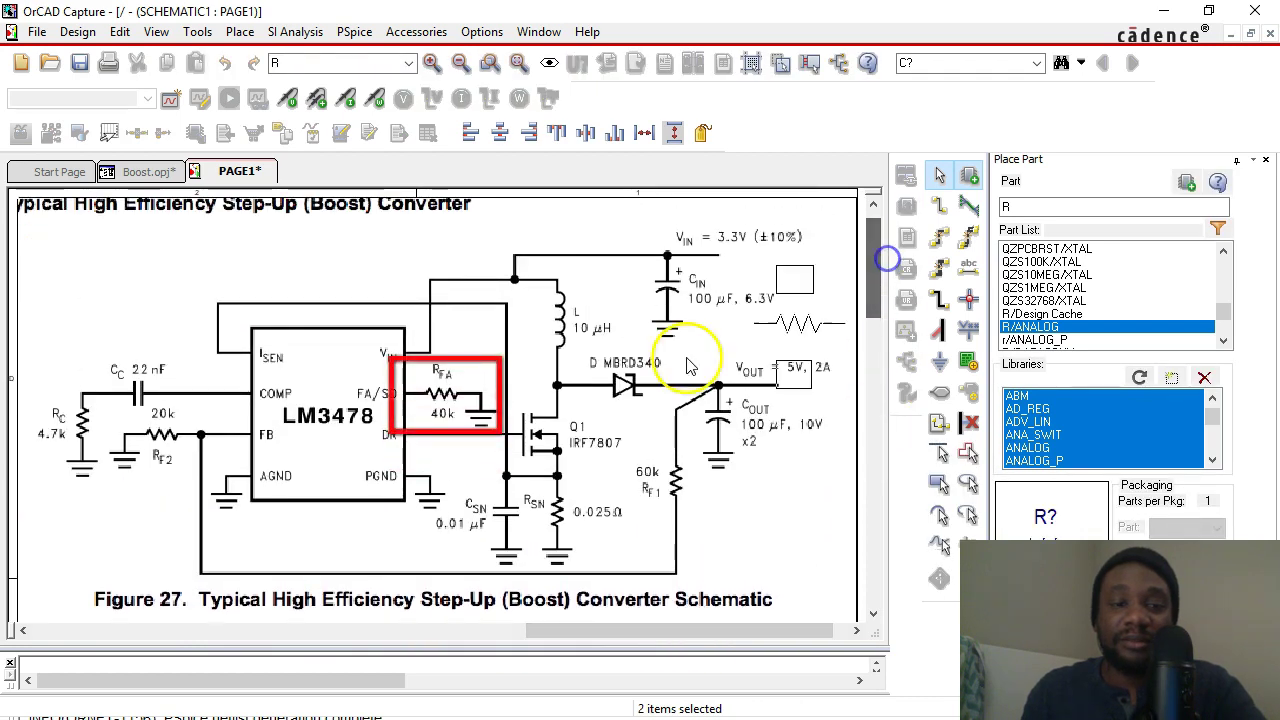
mouse_move(403, 402)
mouse_down()
mouse_move(400, 366)
mouse_move(443, 375)
mouse_move(394, 271)
mouse_move(343, 243)
mouse_up()
right_click(341, 240)
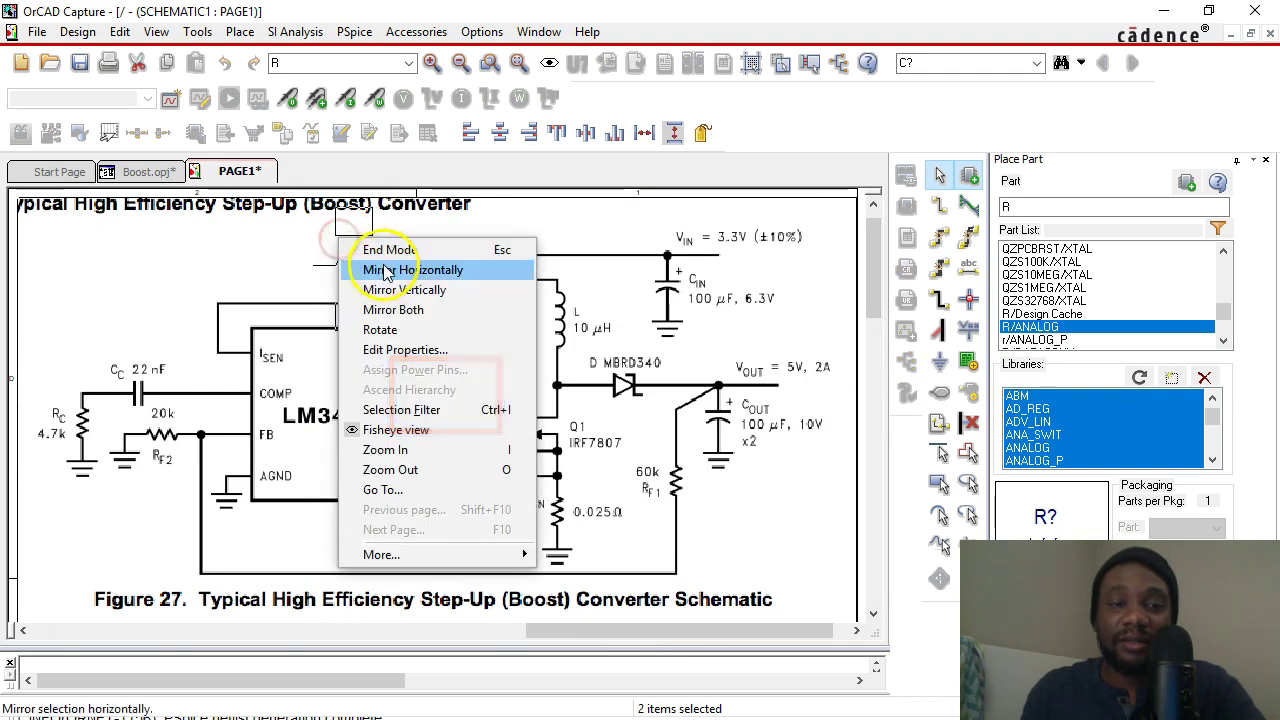
click(403, 350)
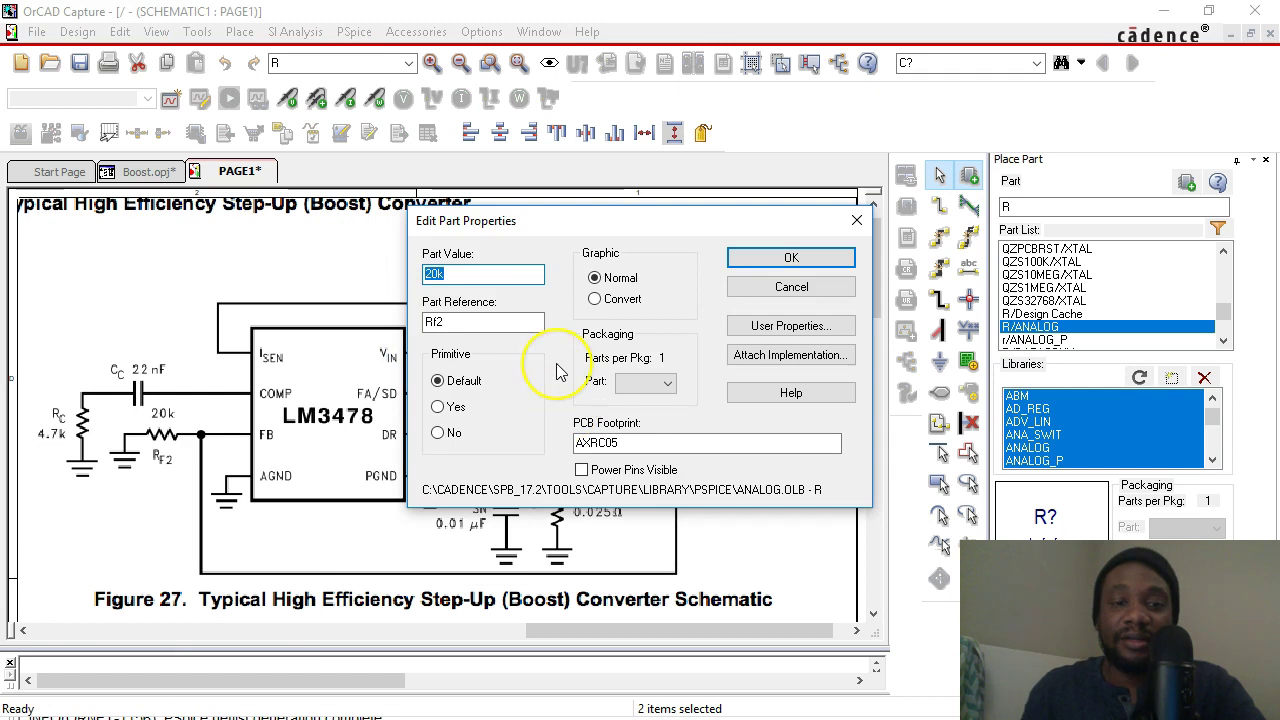
drag(560, 228, 700, 250)
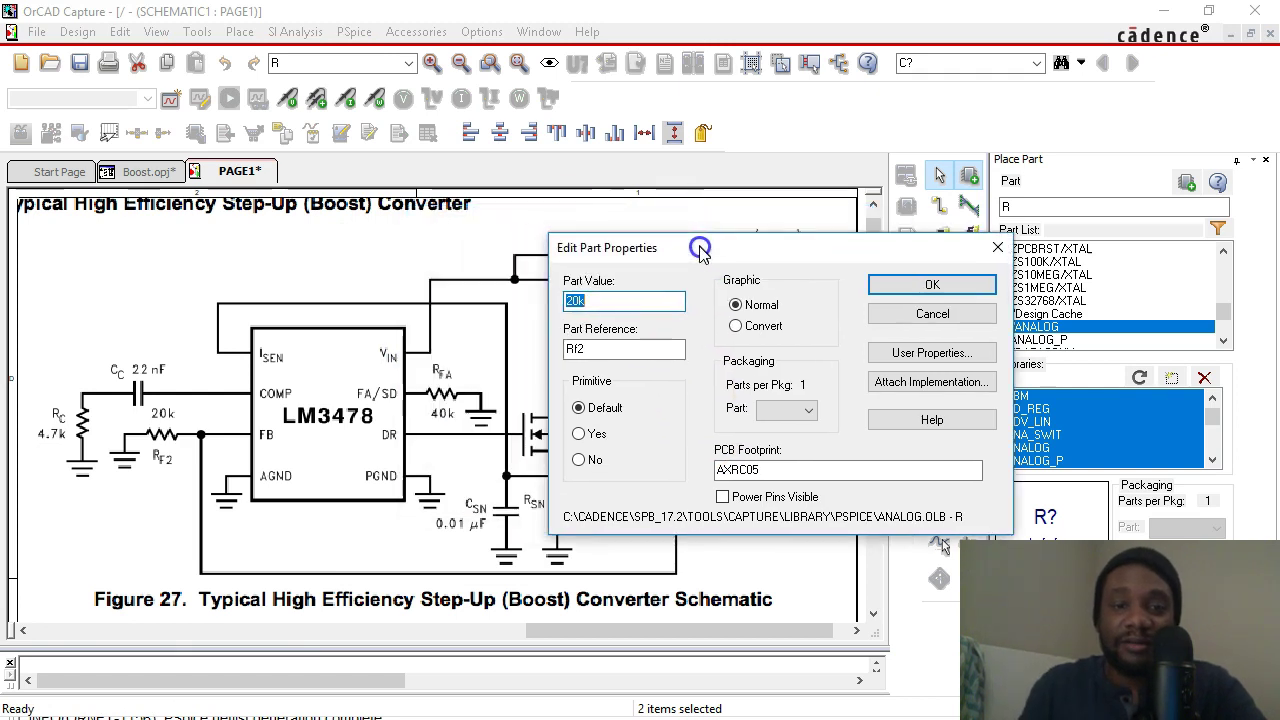
text(4)
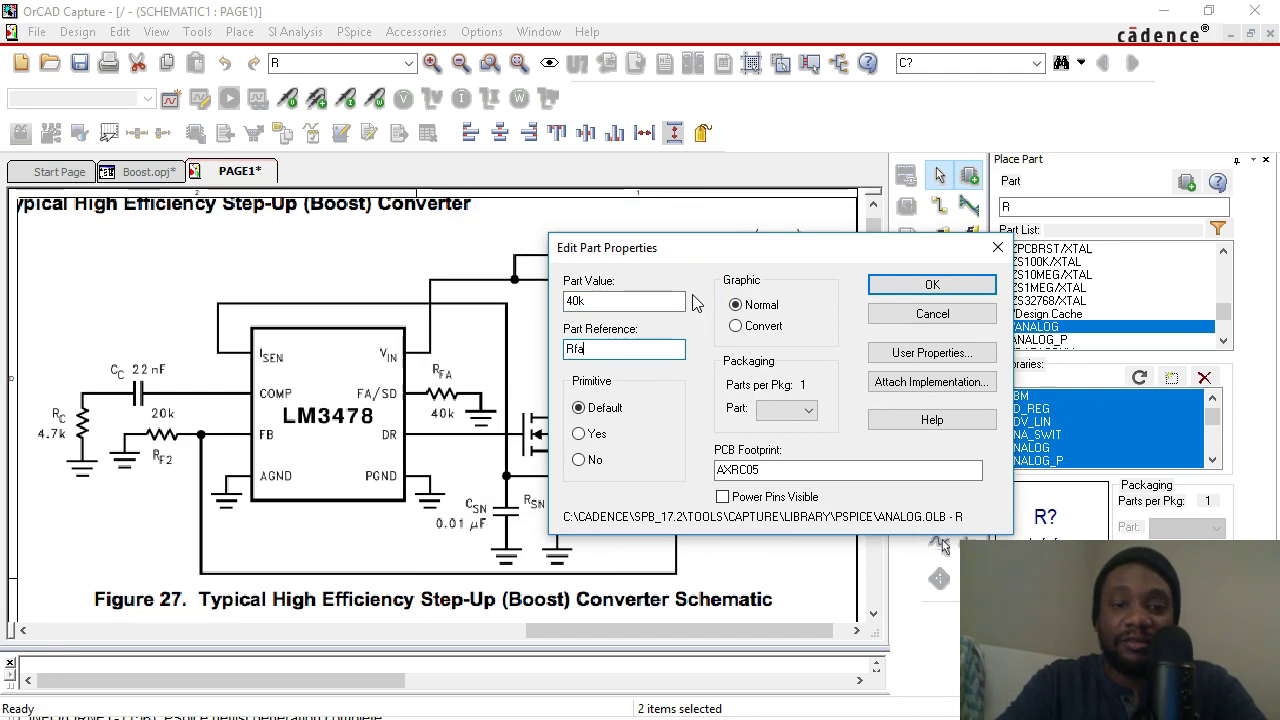
click(686, 341)
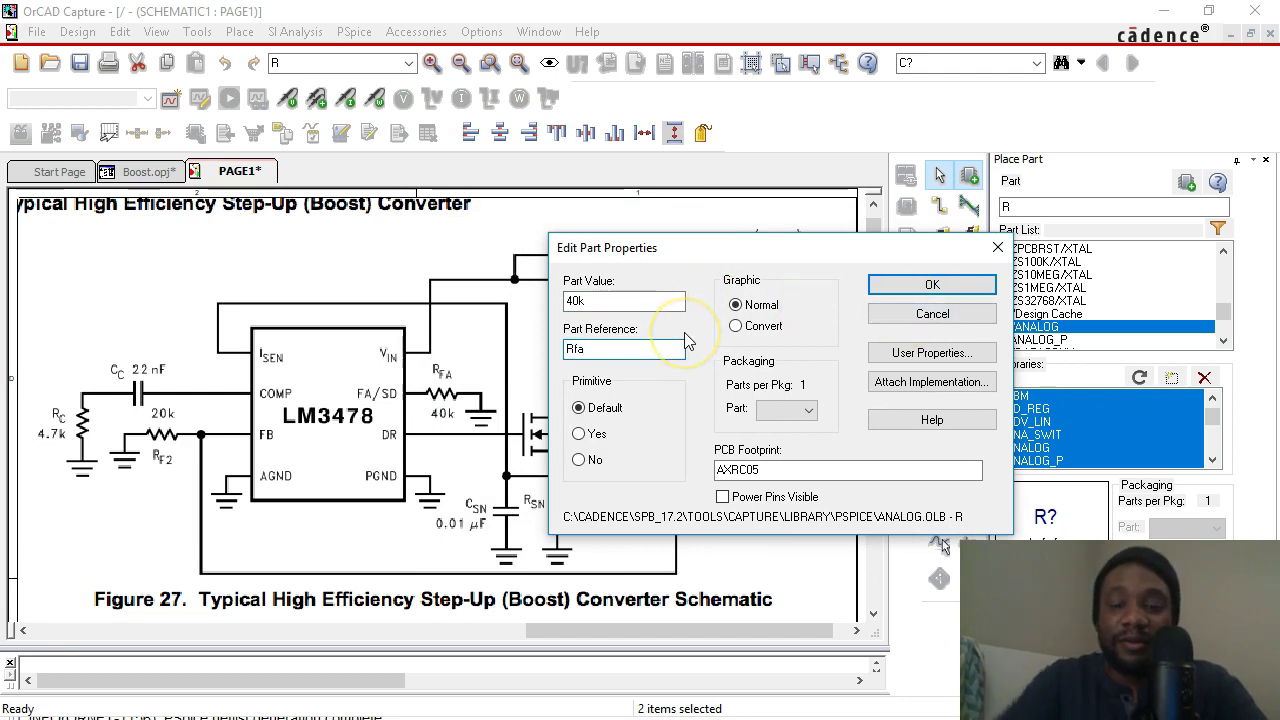
text(FA)
key(BackSpace)
key(BackSpace)
key(BackSpace)
text(fa)
click(788, 258)
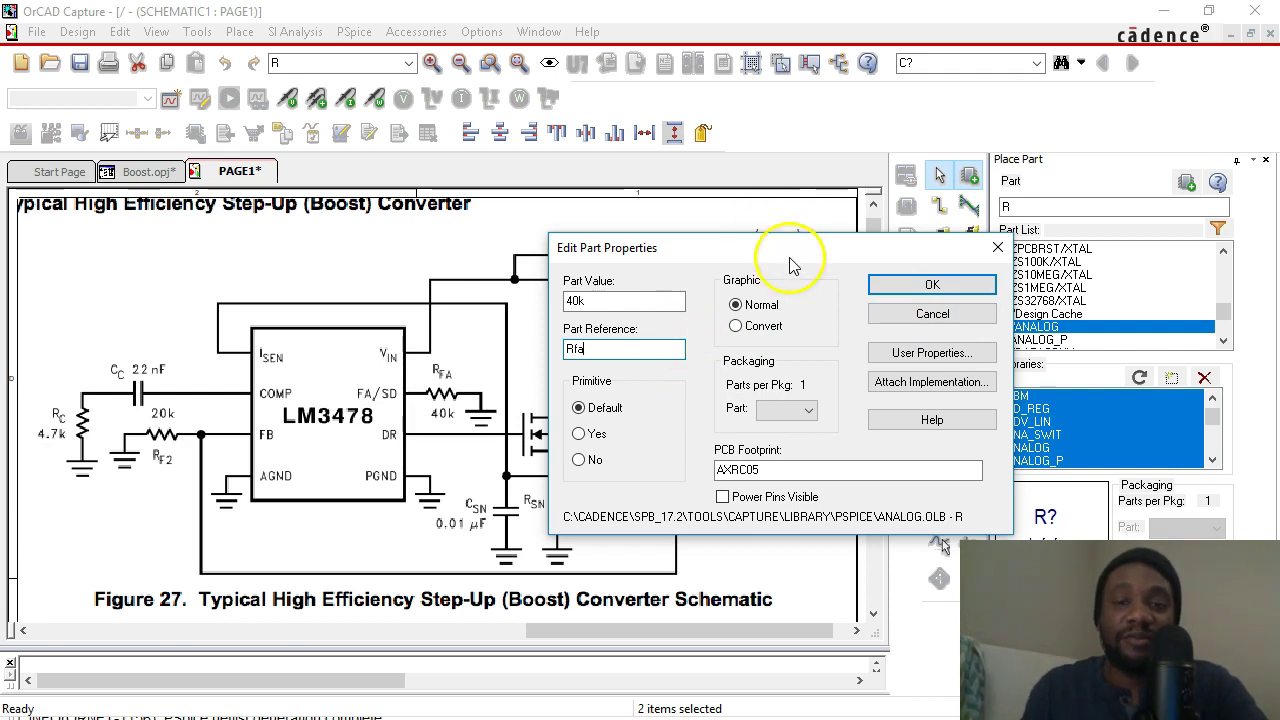
click(916, 287)
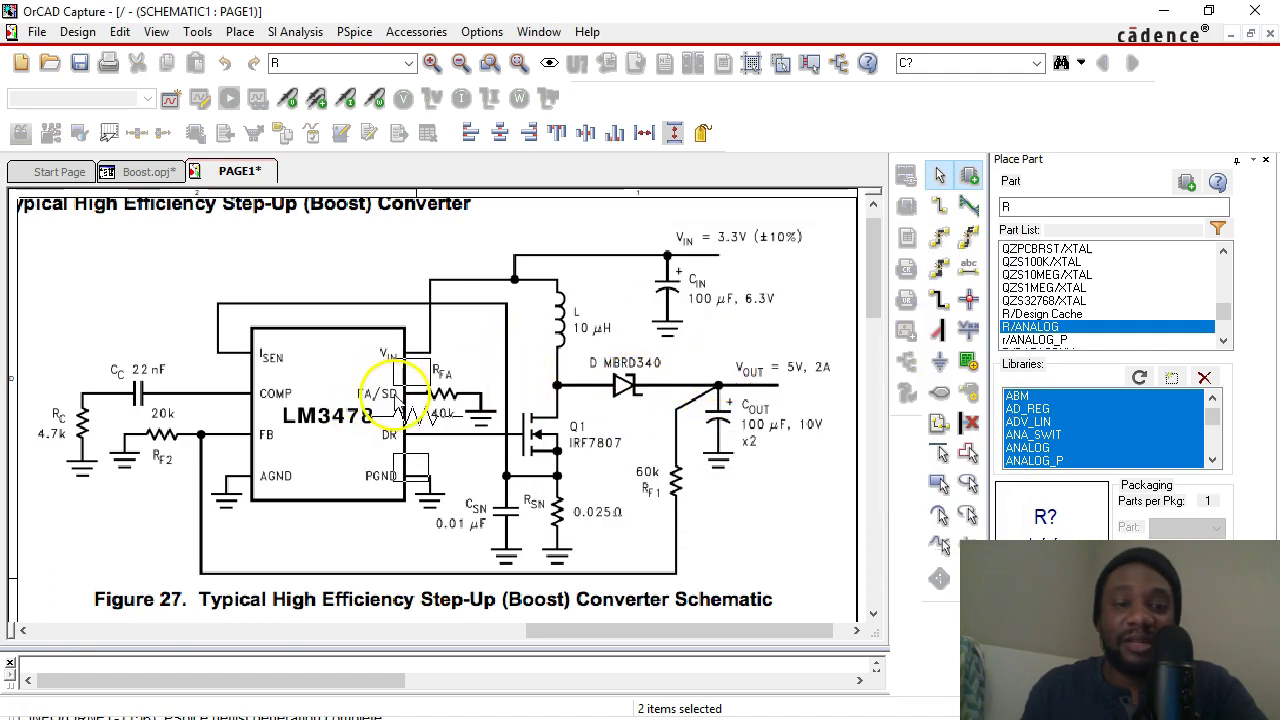
Place resistor Rfa horizontally to the right of U1, in line with the FA/SD pin
drag(880, 265, 877, 505)
drag(762, 630, 232, 606)
scroll(330, 380, up, 3)
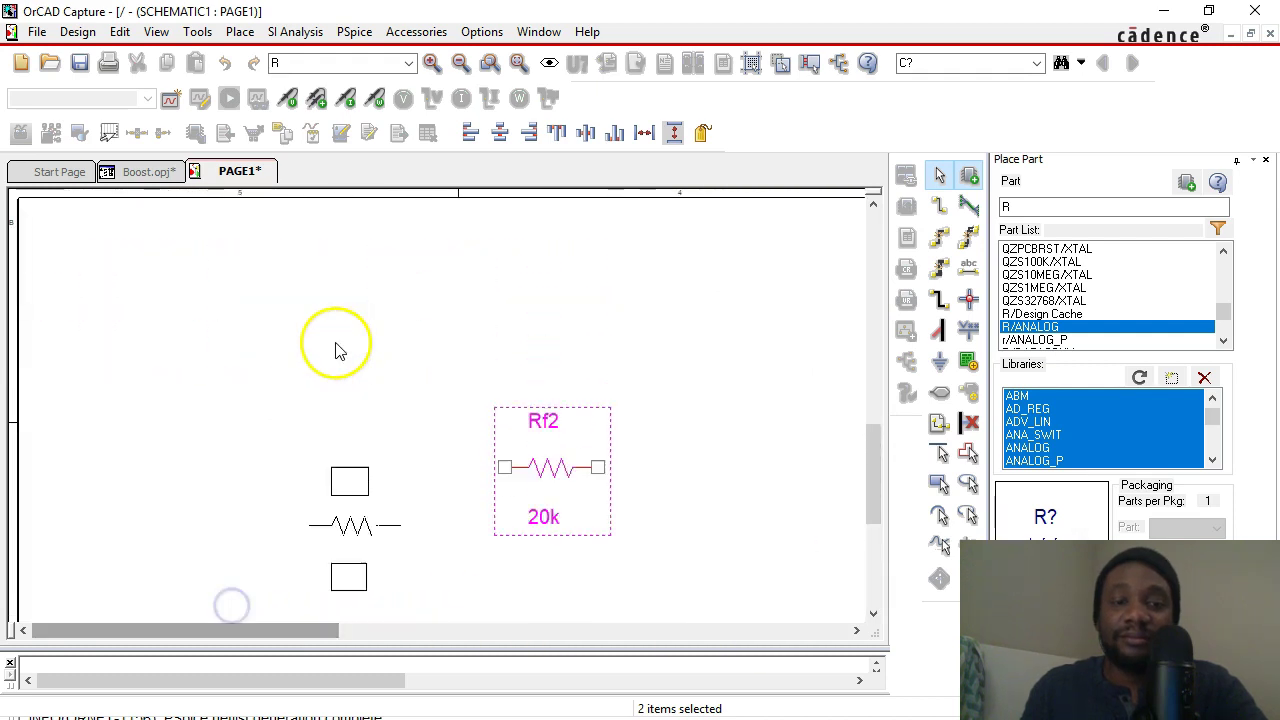
drag(280, 636, 432, 630)
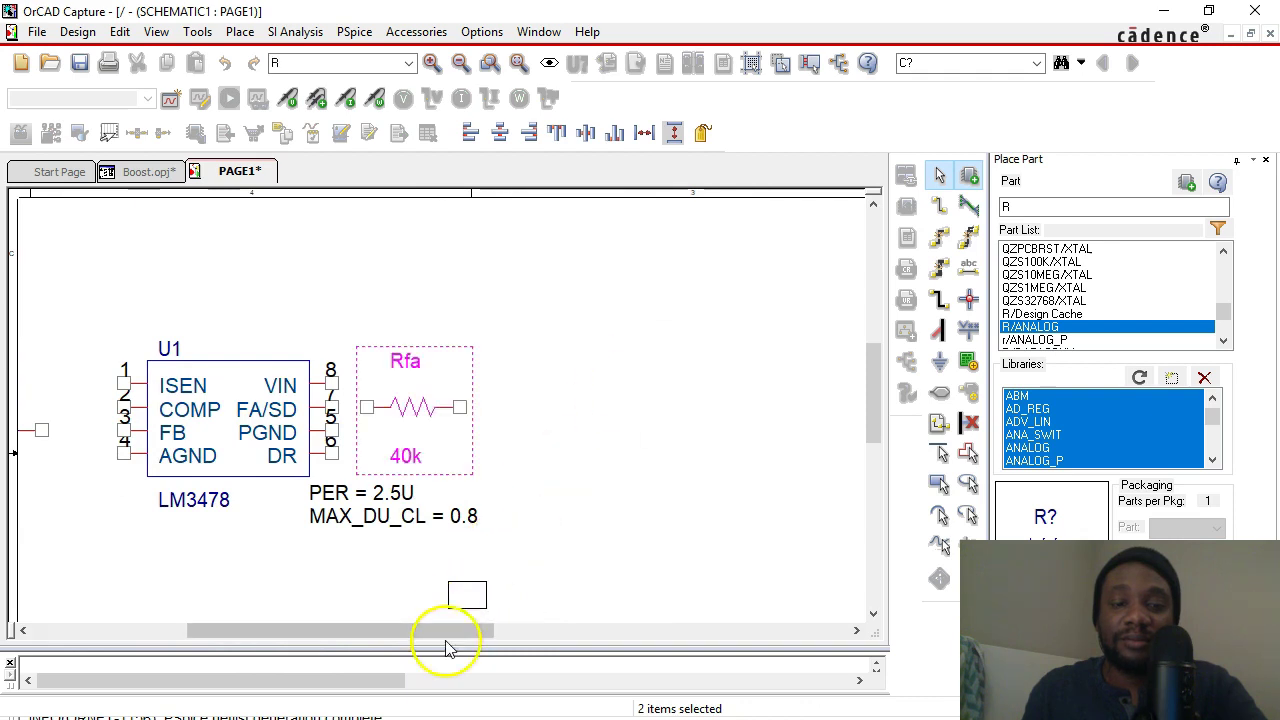
Give the next resistor being placed the part value 0.025 and the part reference Rsn, following the reference figure
drag(447, 631, 849, 529)
drag(867, 420, 893, 275)
drag(623, 631, 646, 629)
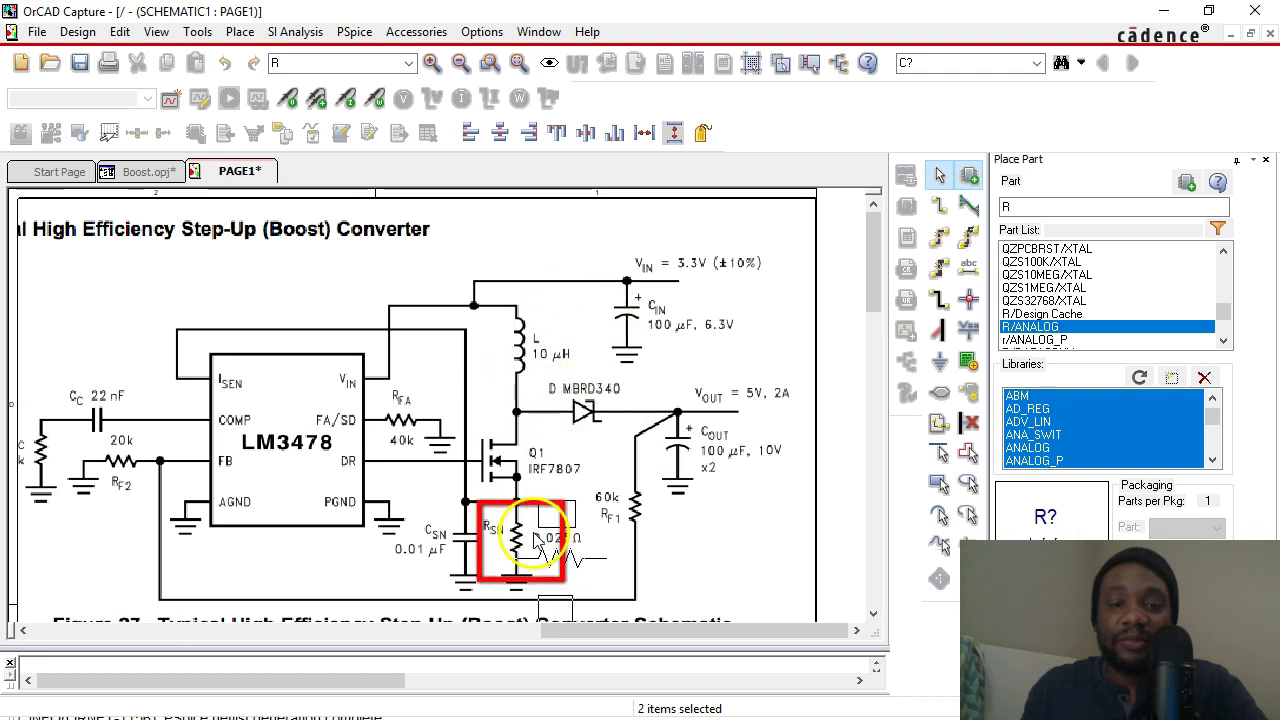
right_click(760, 470)
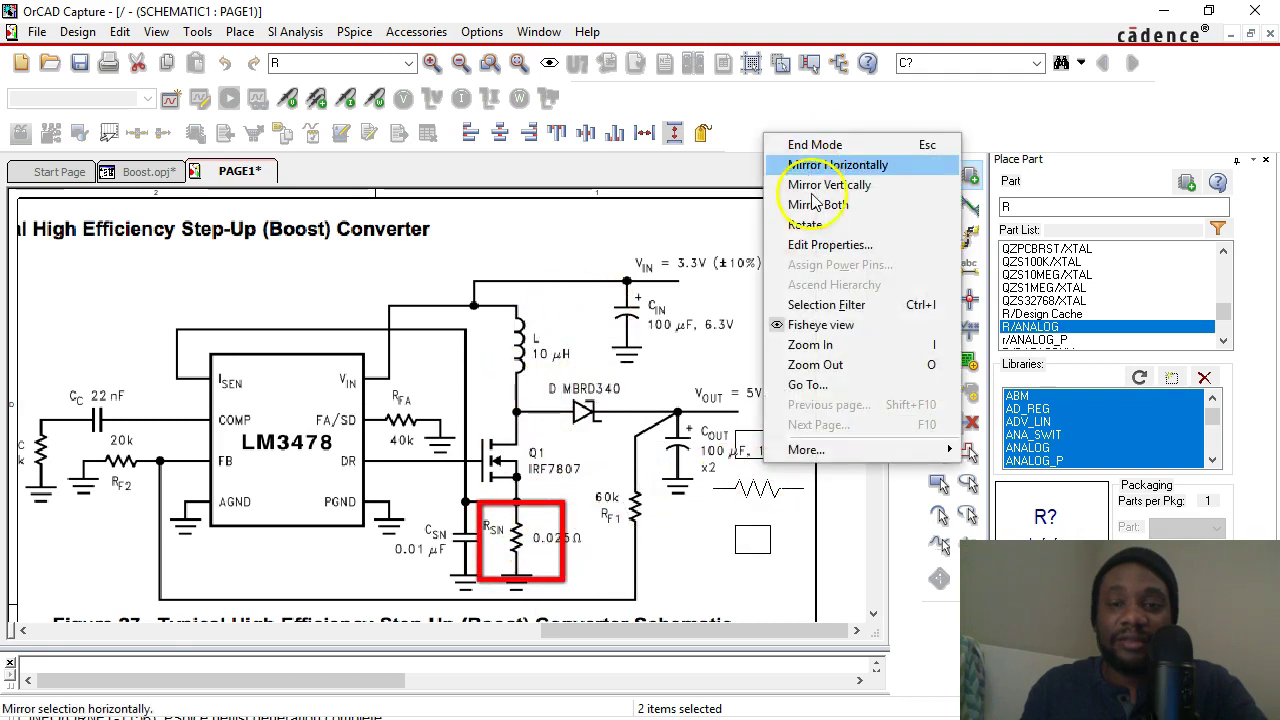
click(826, 245)
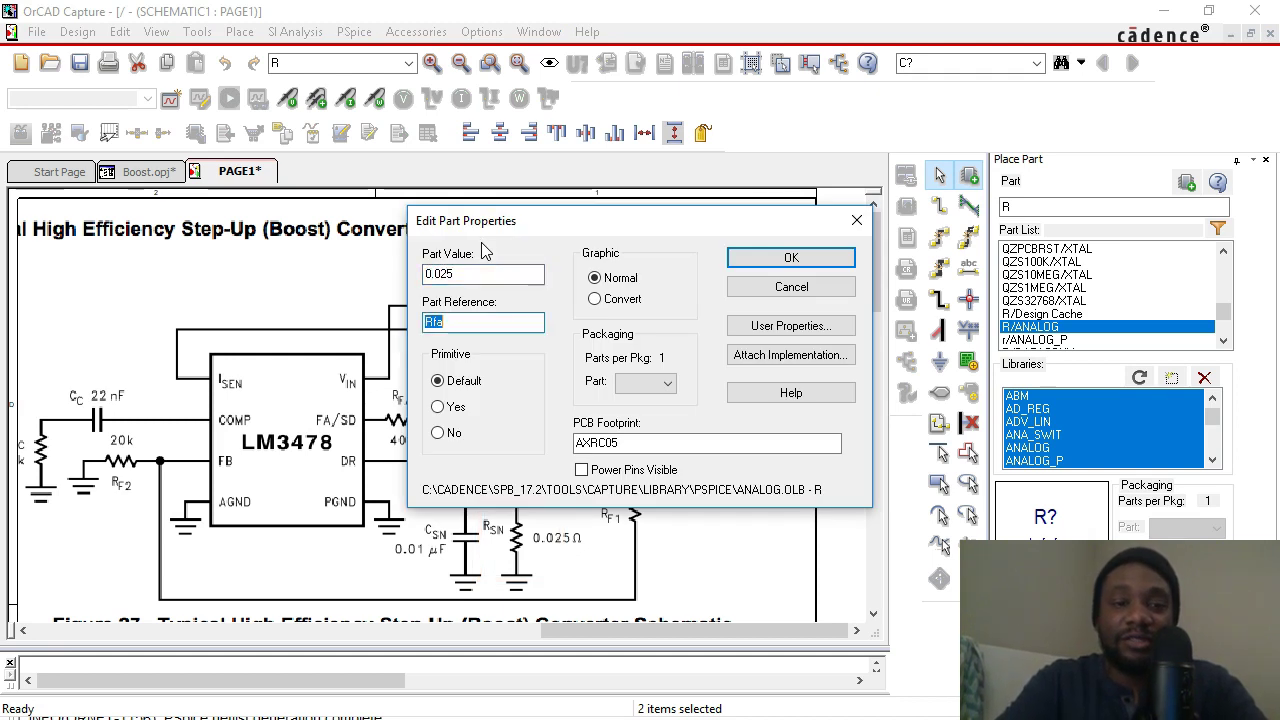
click(598, 237)
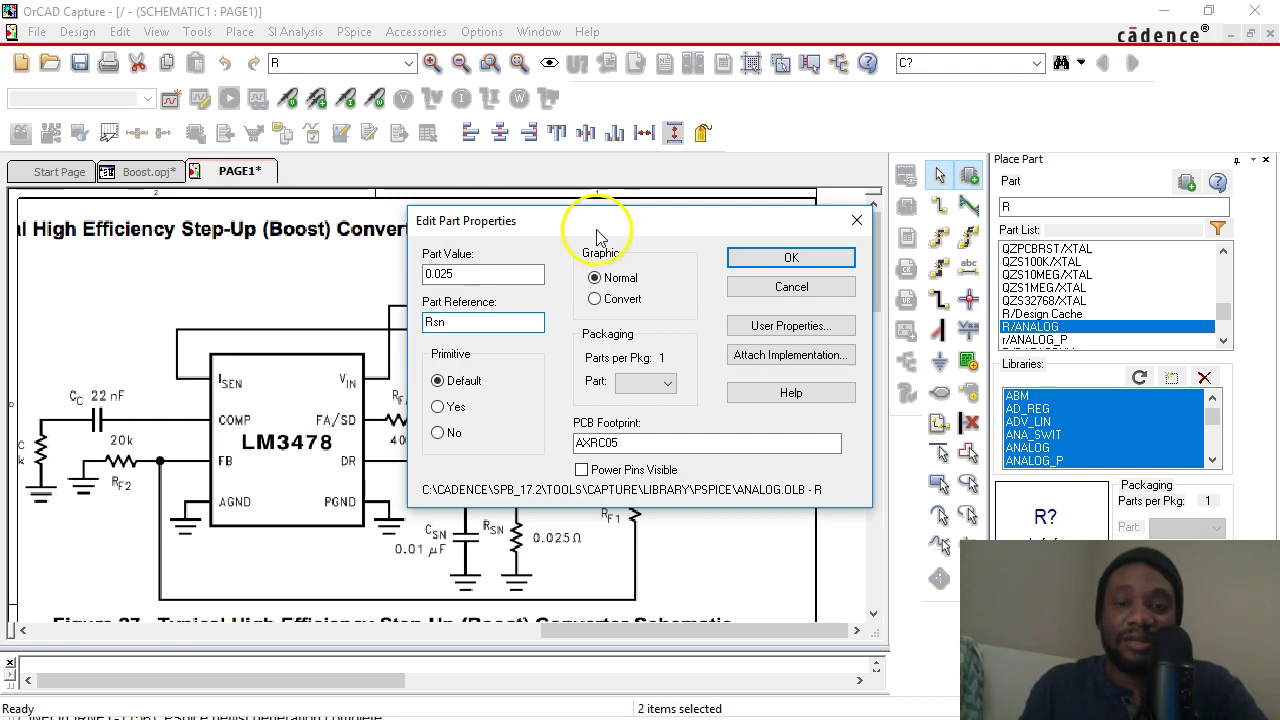
click(792, 258)
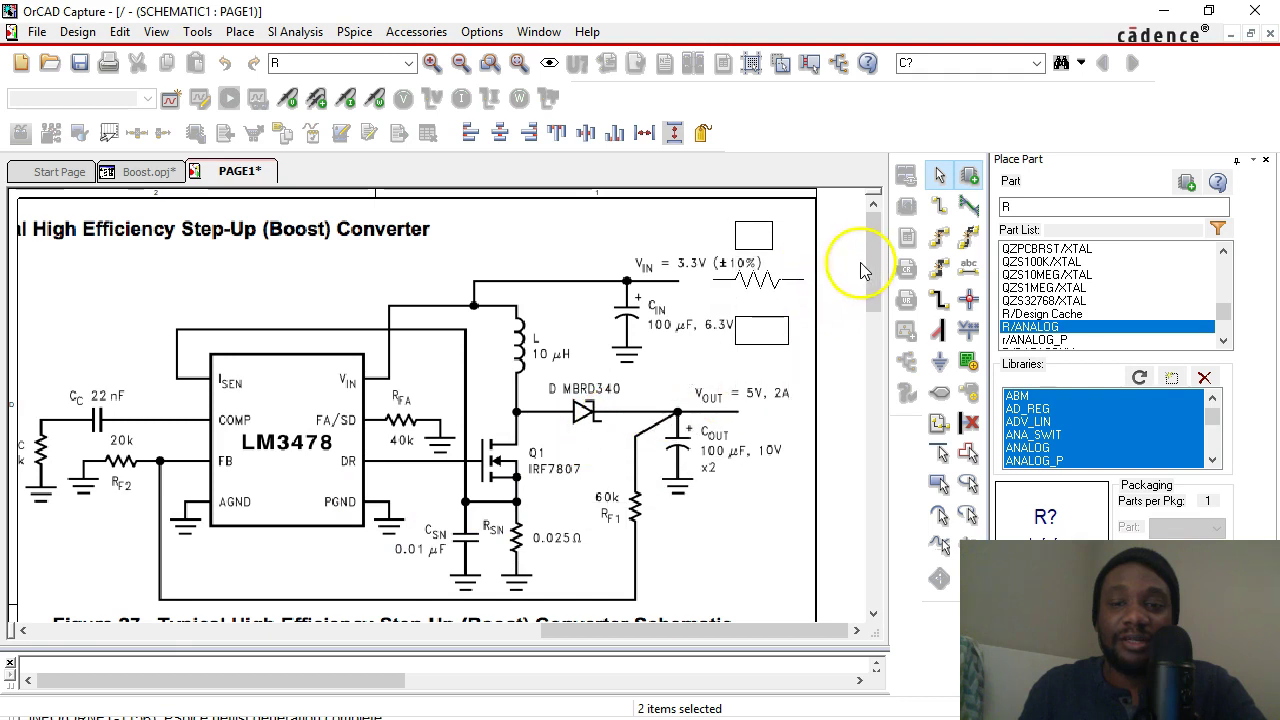
Rotate resistor Rsn to vertical, place it below and to the right of Rfa, and end the resistor placement
drag(870, 253, 872, 545)
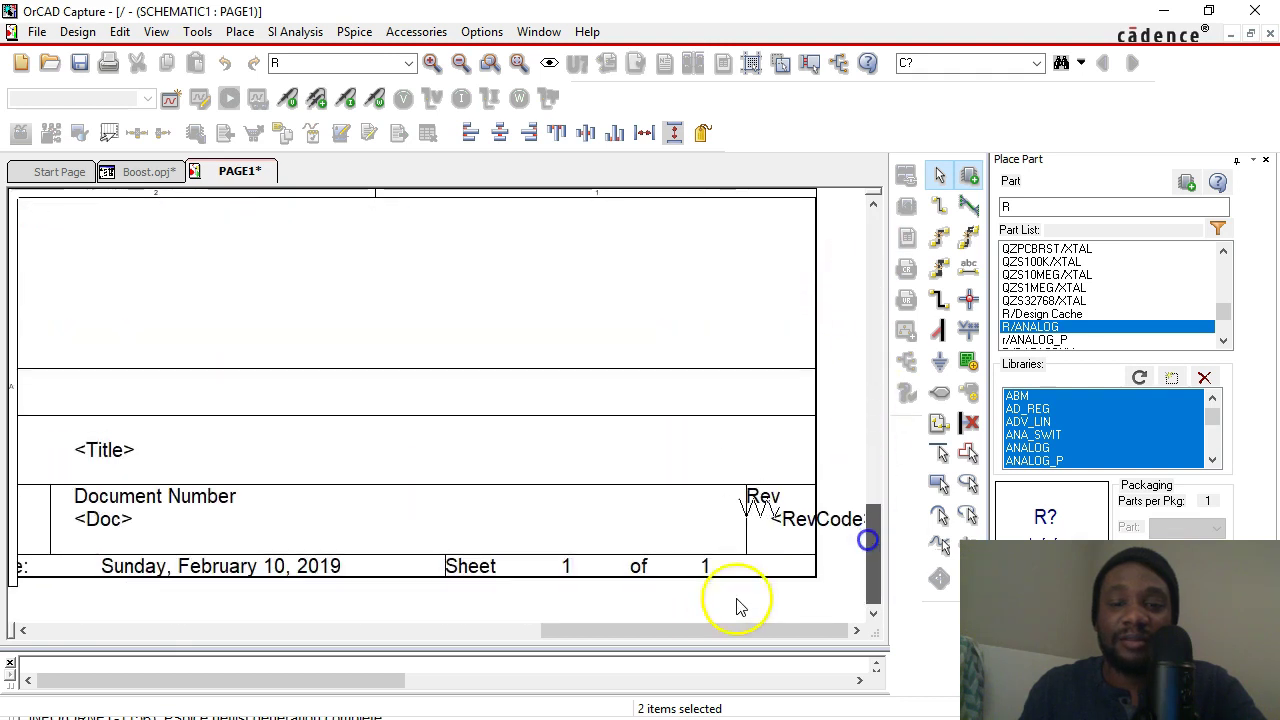
drag(713, 630, 363, 611)
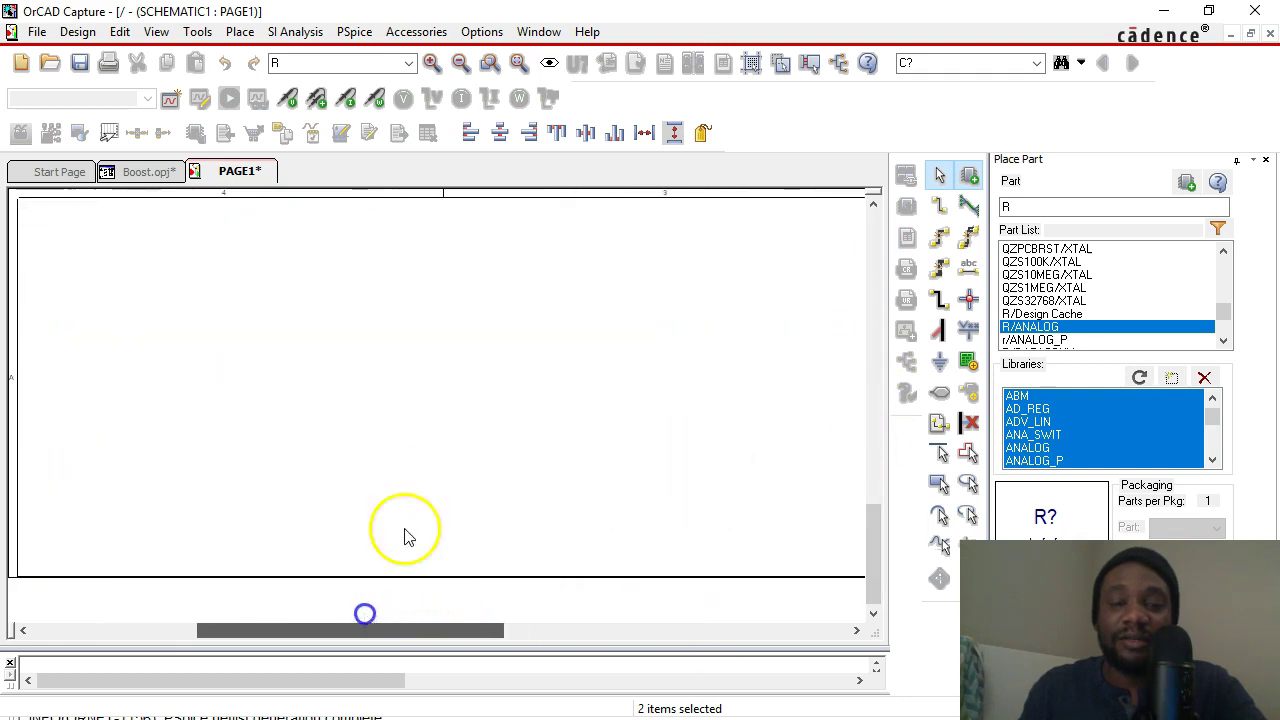
scroll(418, 418, up, 6)
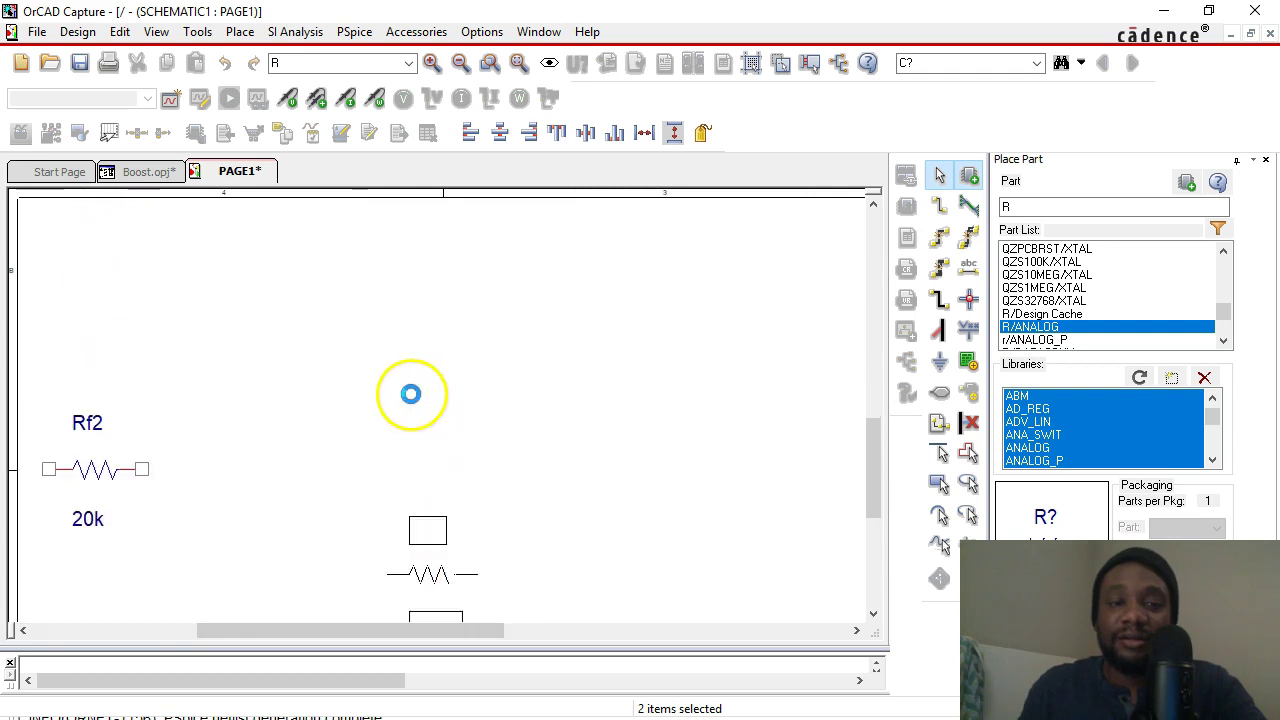
scroll(457, 420, up, 3)
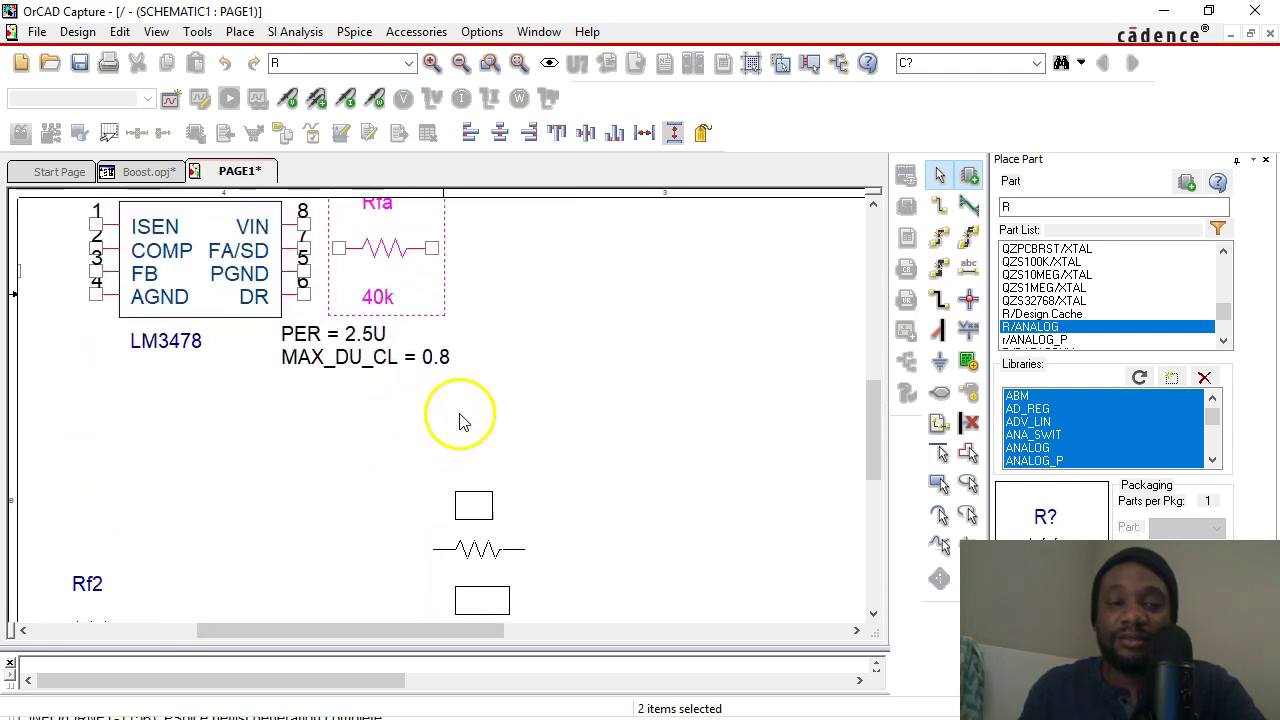
scroll(460, 420, up, 1)
right_click(537, 325)
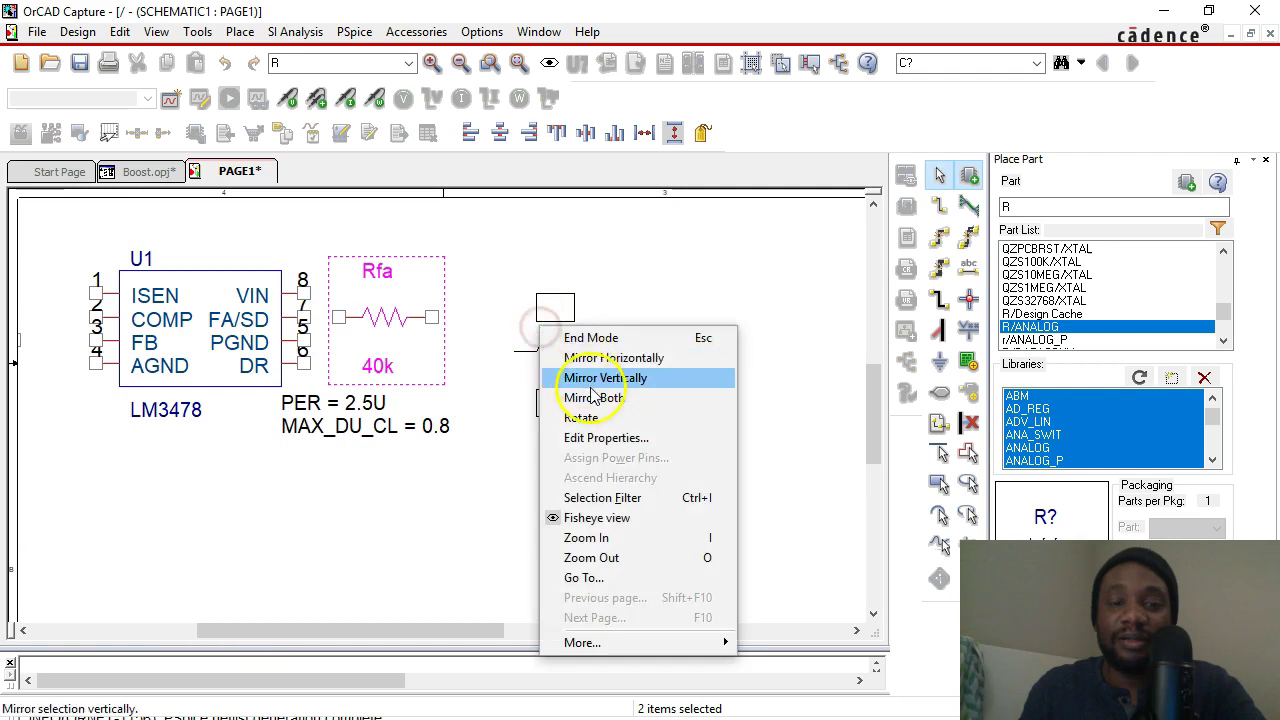
click(596, 420)
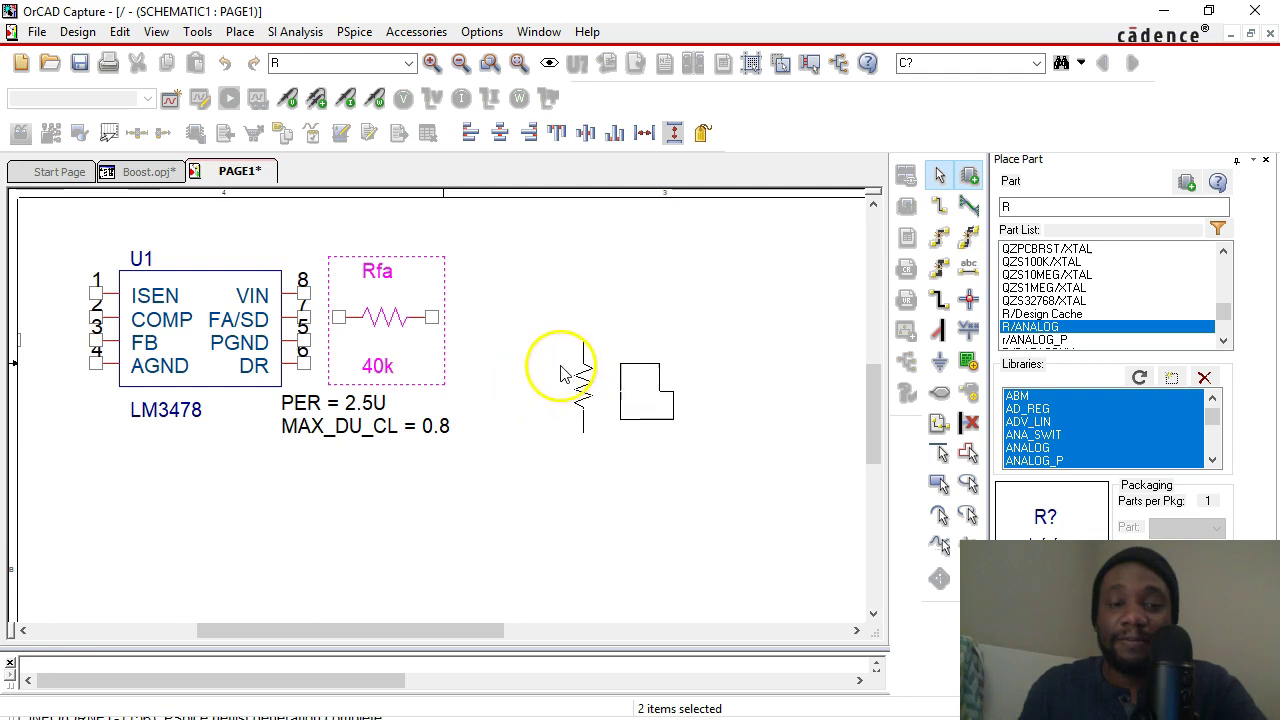
click(590, 427)
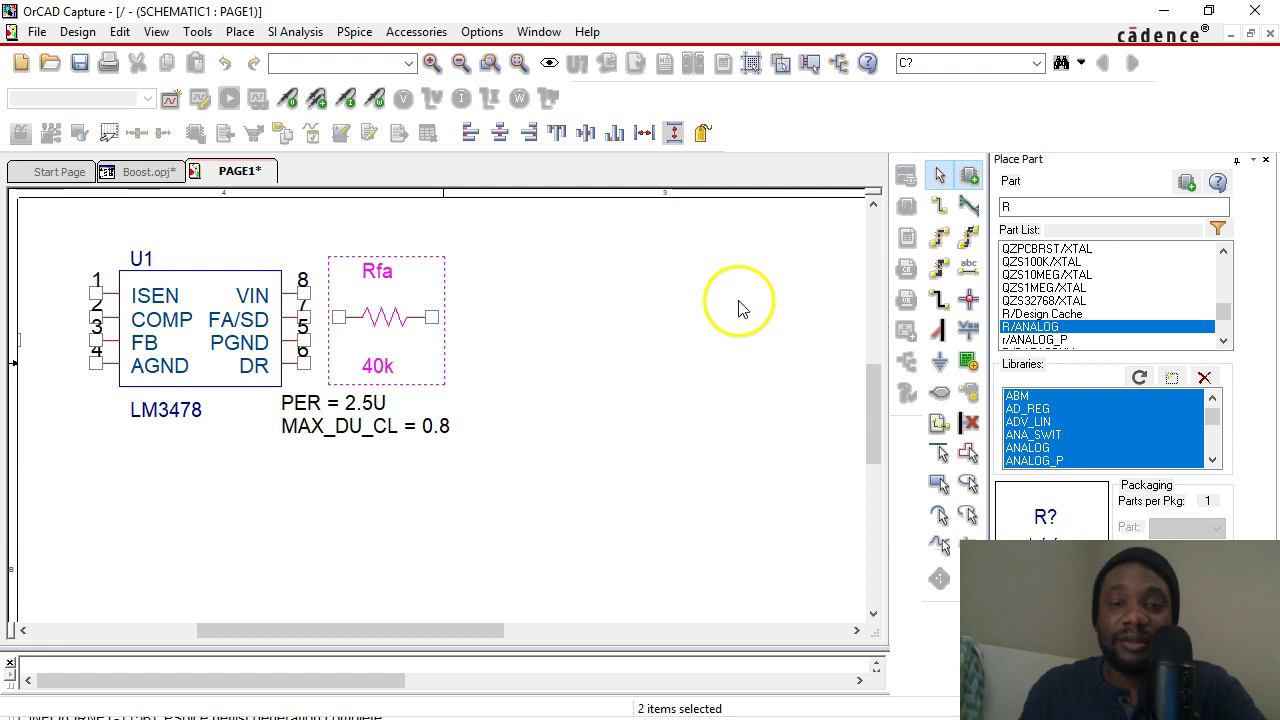
right_click(626, 242)
click(714, 271)
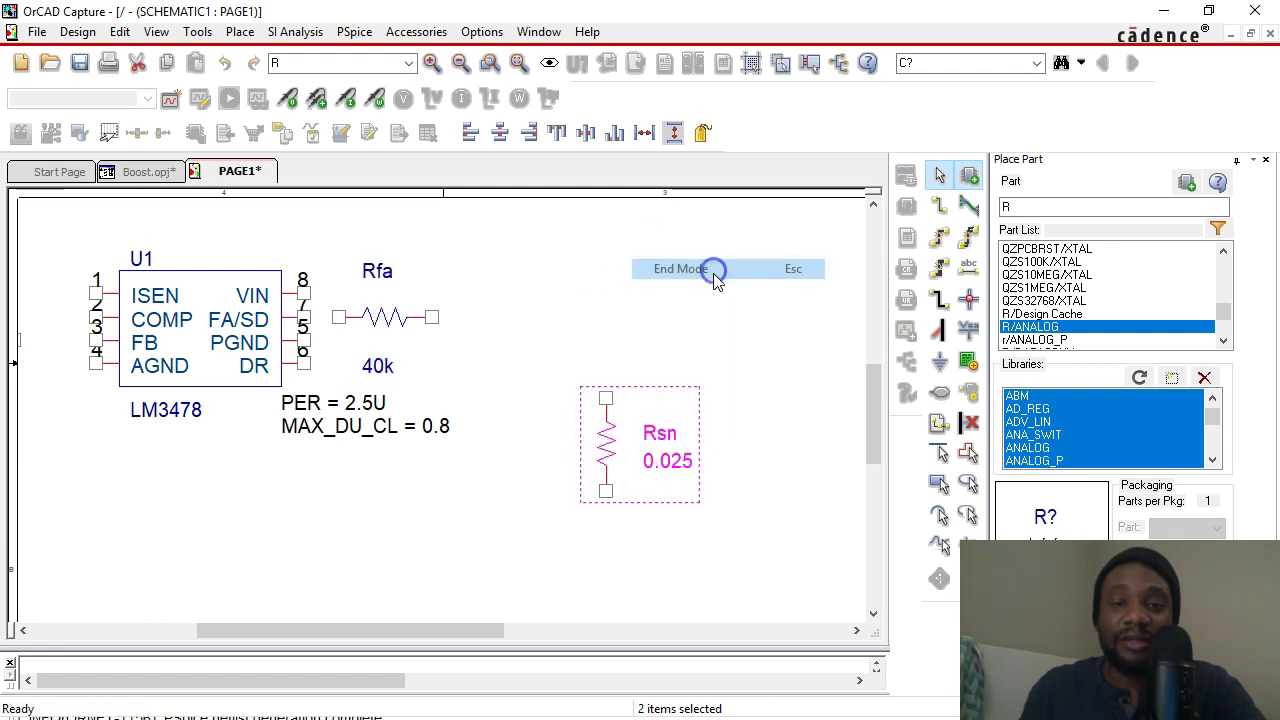
click(514, 554)
Check the Figure 27 boost converter schematic for the components that still have to be placed
drag(449, 632, 746, 630)
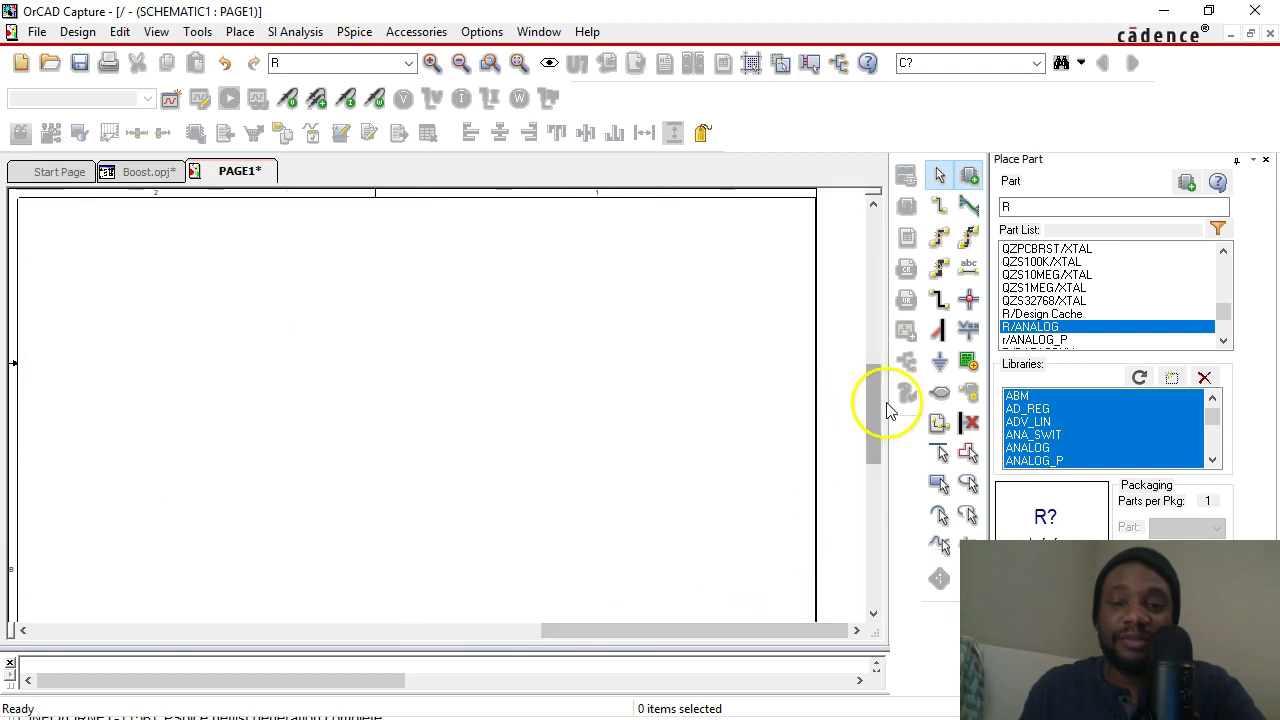
drag(878, 413, 878, 268)
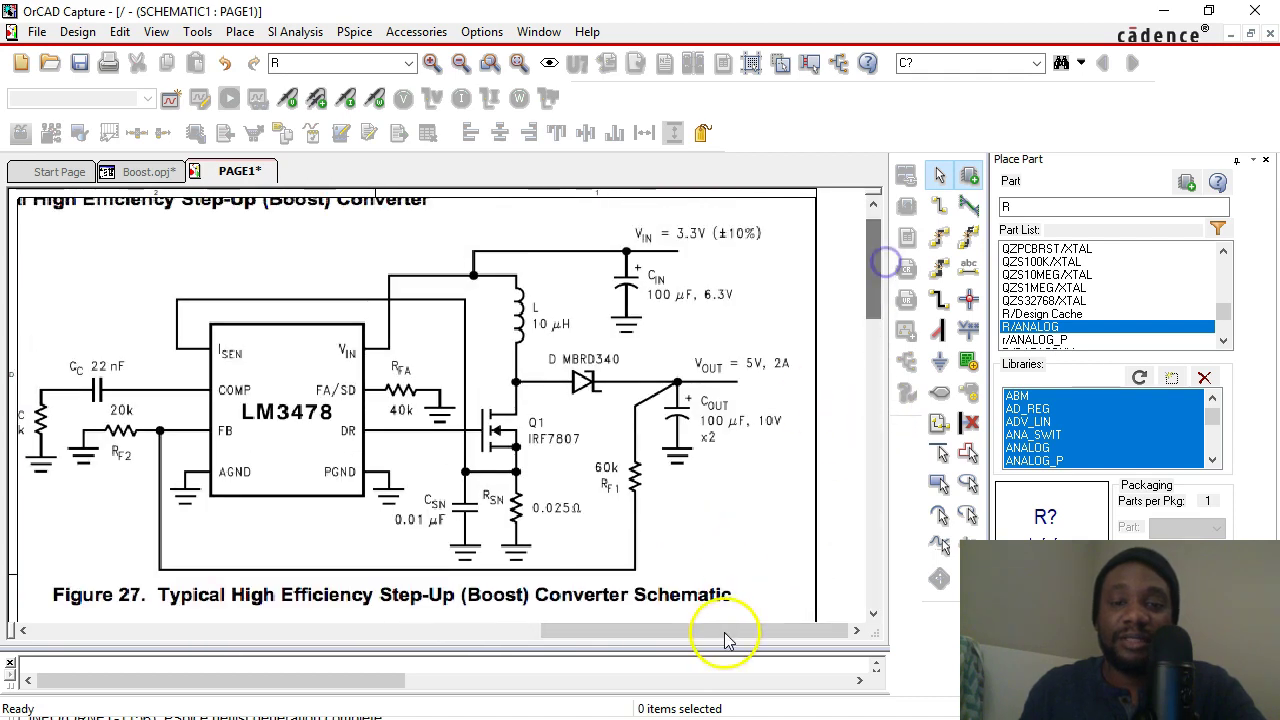
drag(727, 638, 701, 634)
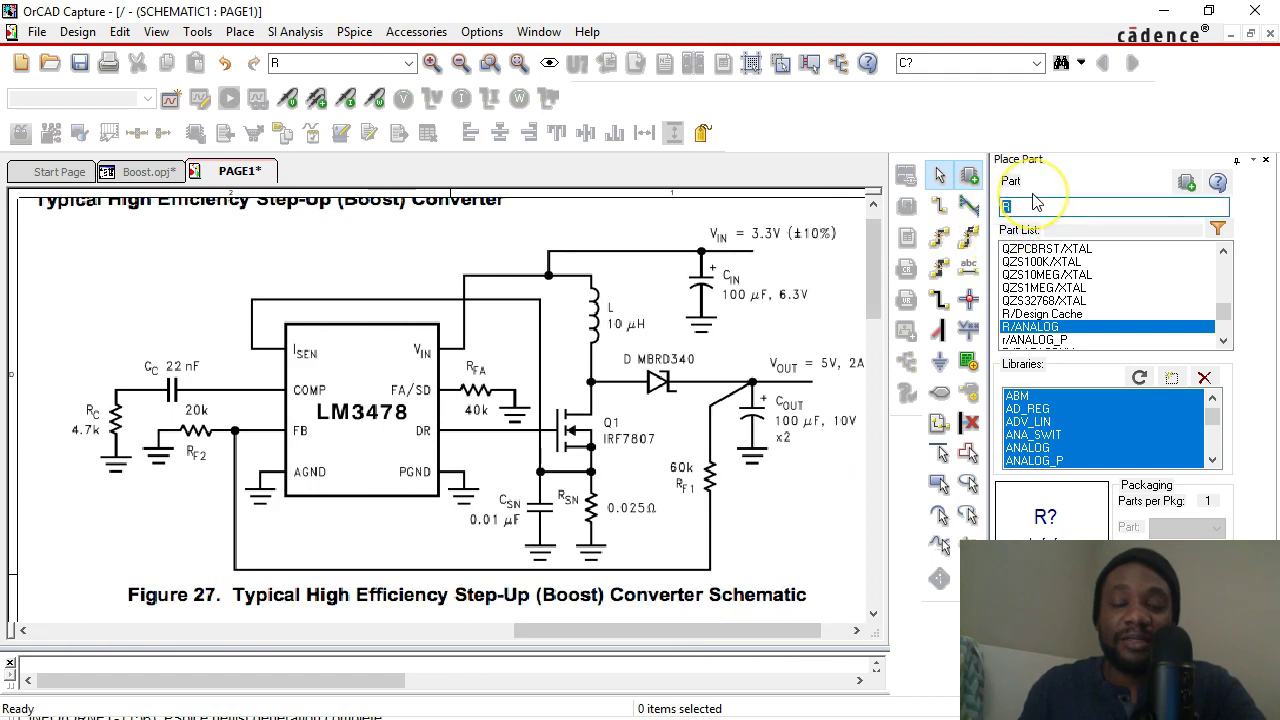
Take capacitor C from the ANALOG library and give it the part value 22nF and the part reference Cc
text(c)
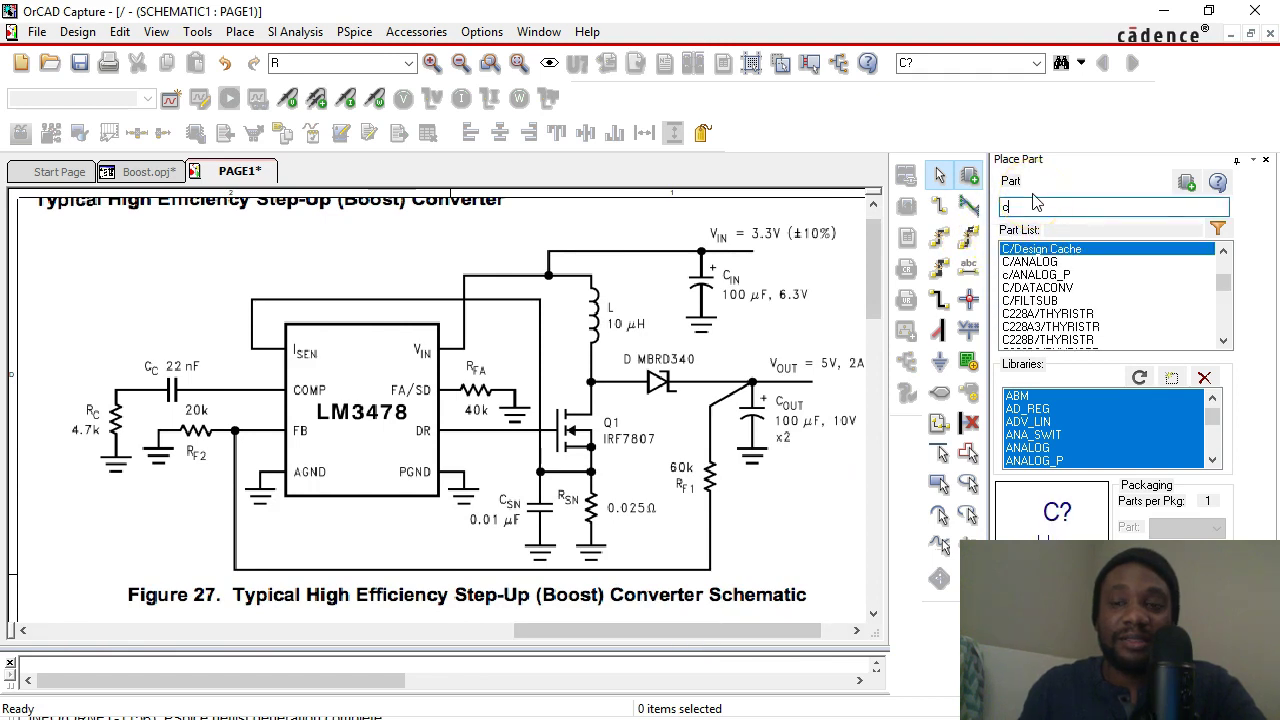
click(1032, 264)
click(1032, 264)
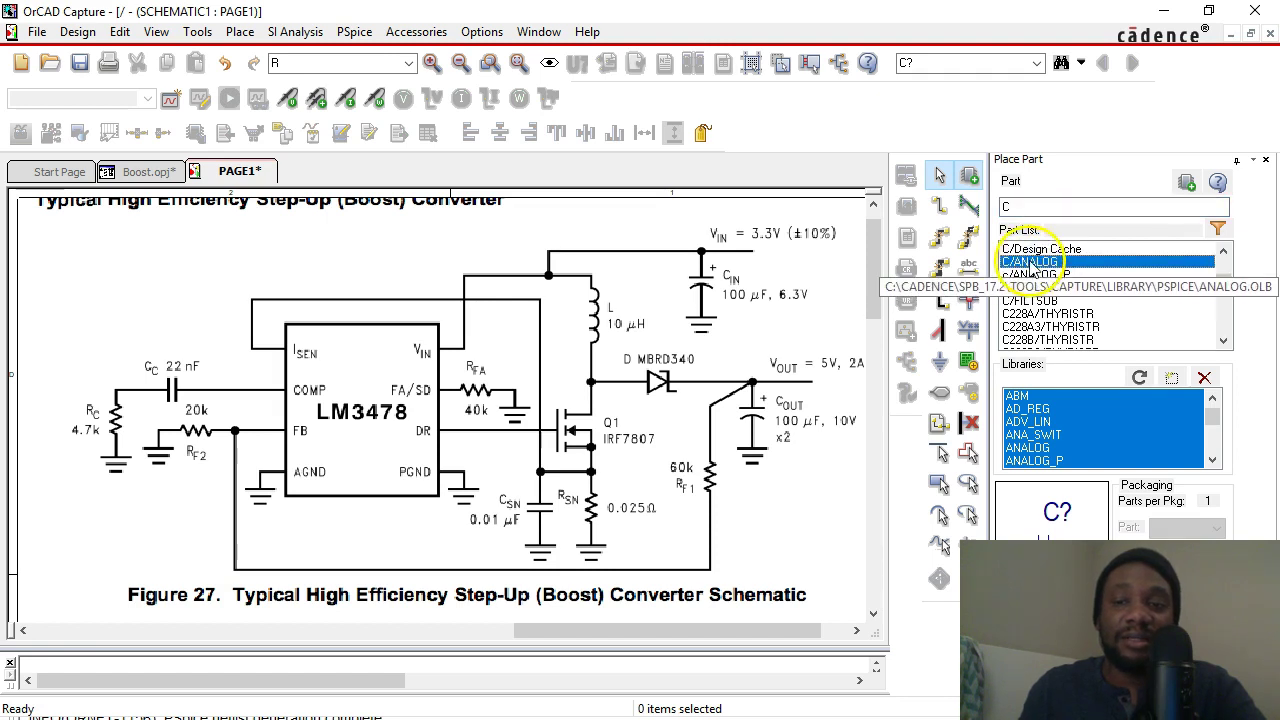
double_click(1032, 264)
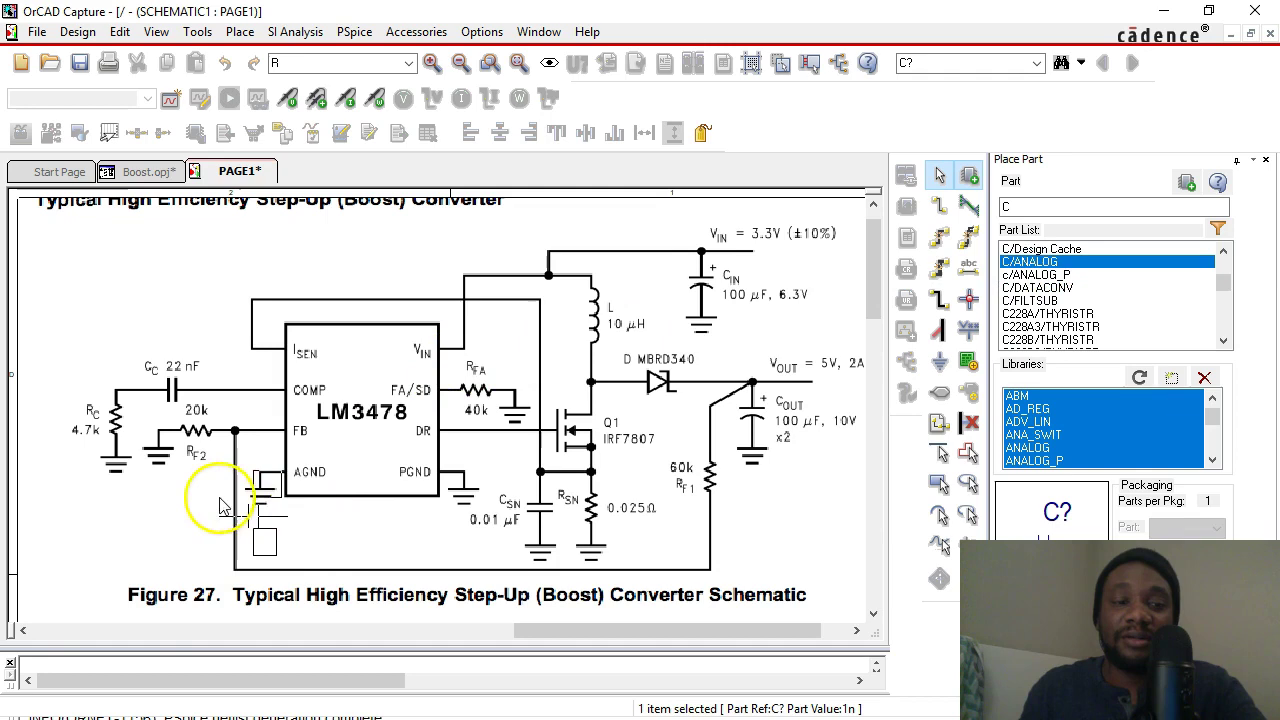
click(172, 298)
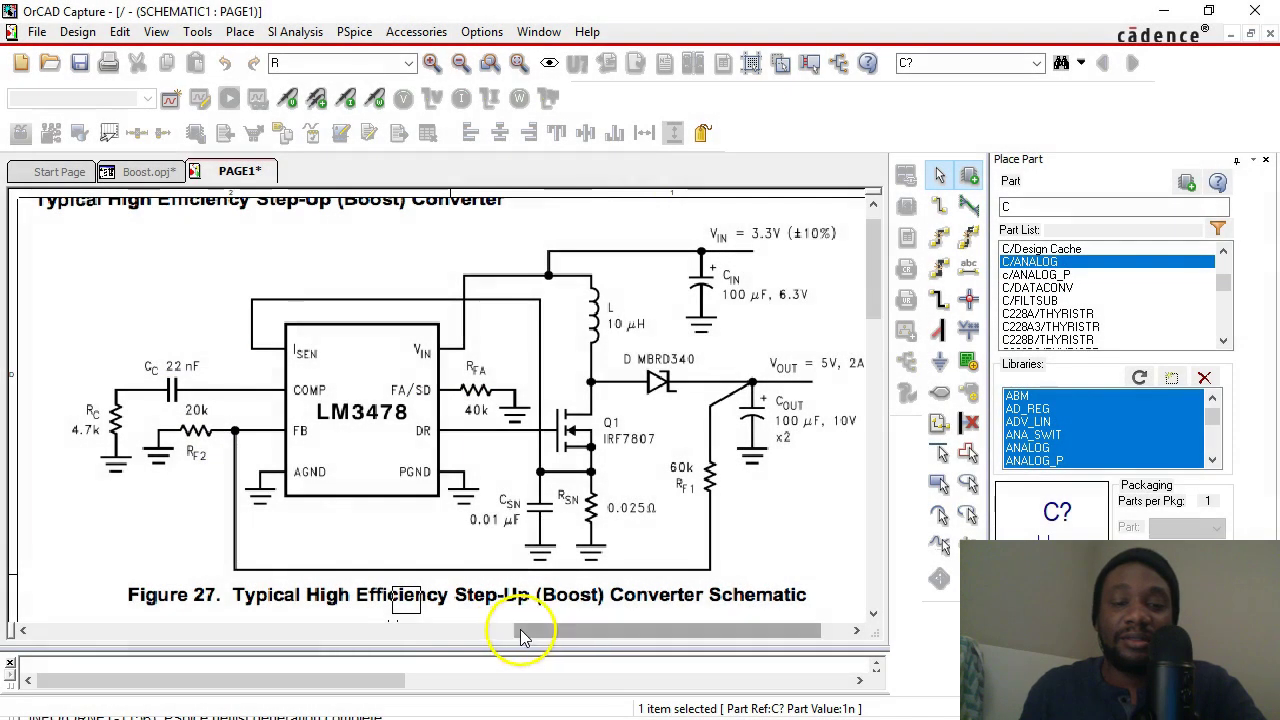
drag(500, 632, 402, 632)
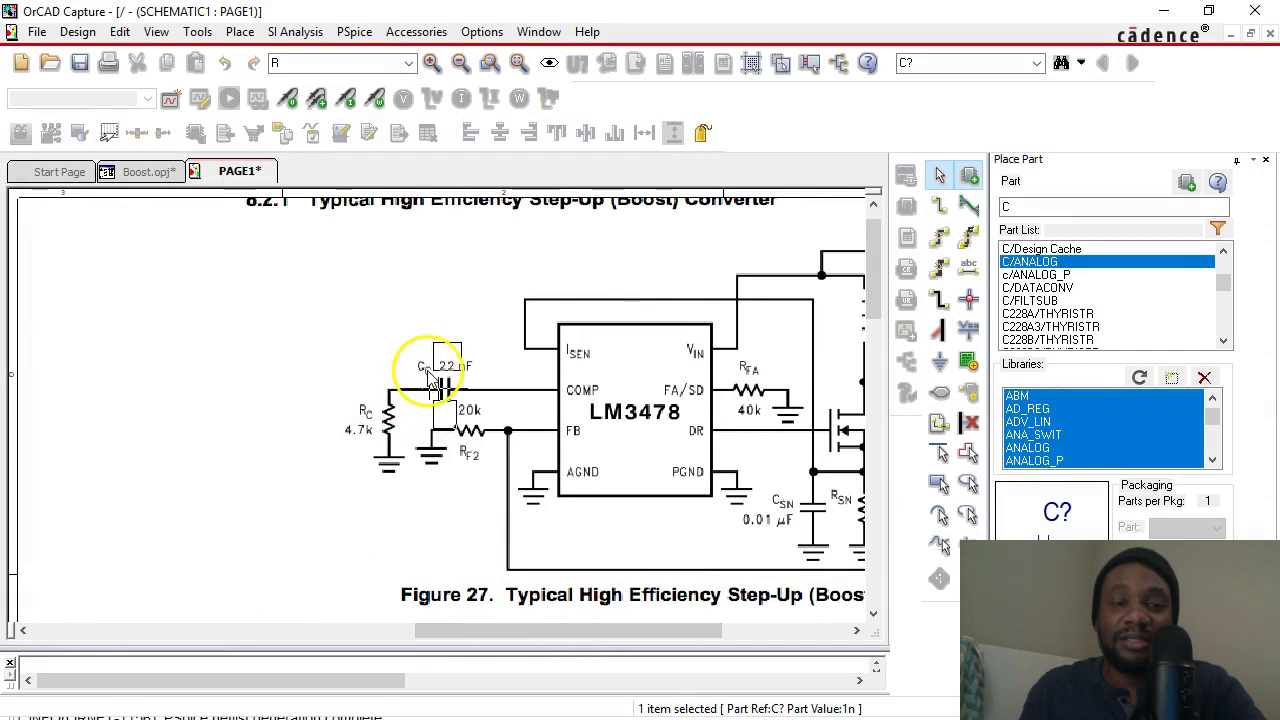
right_click(203, 290)
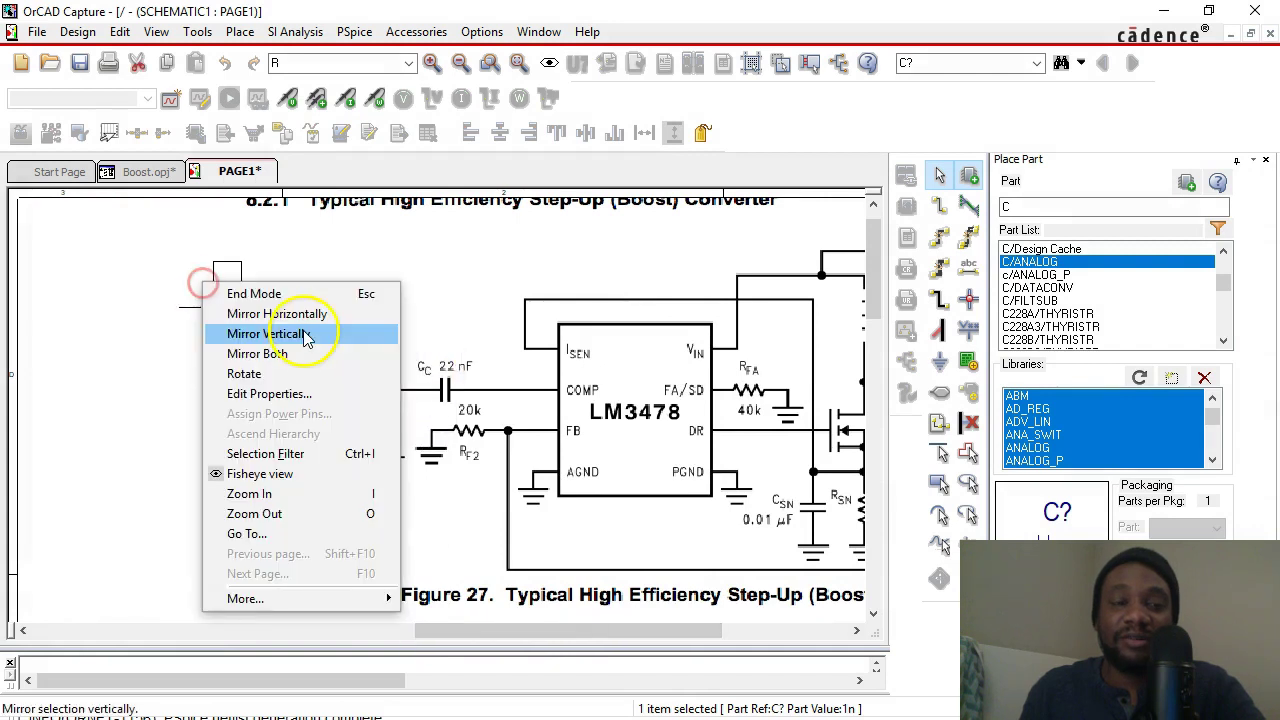
click(294, 401)
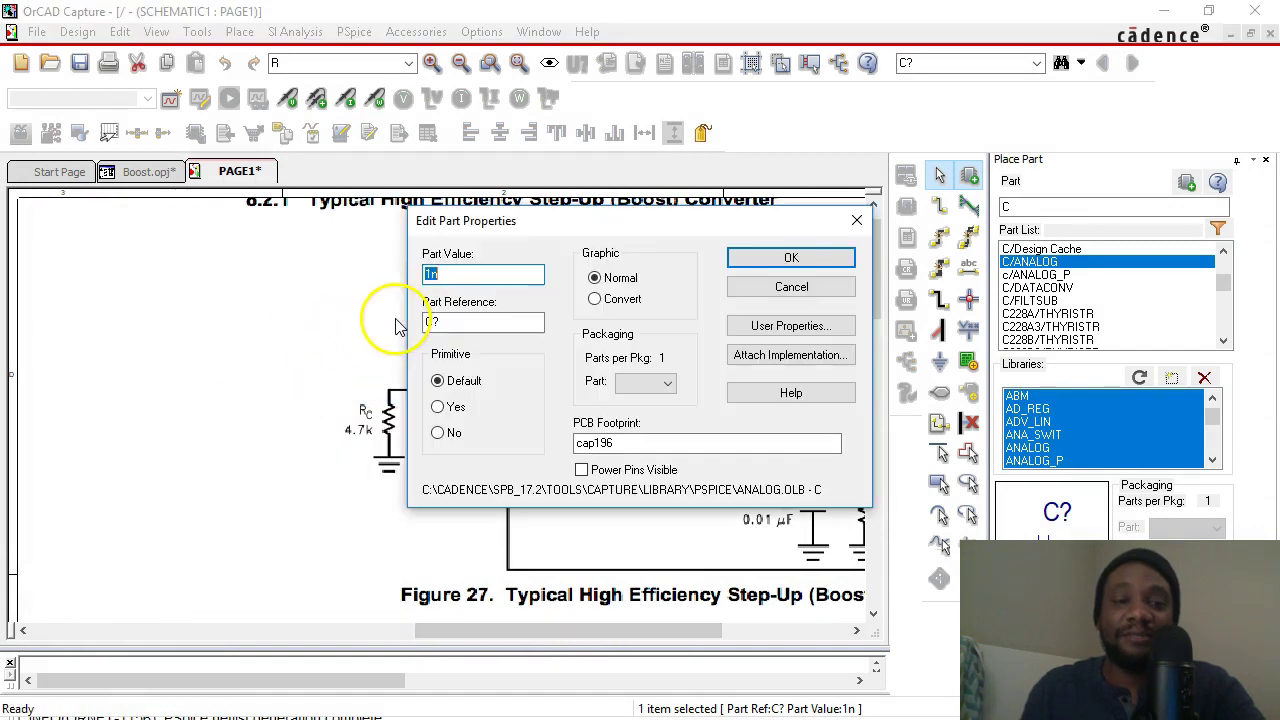
drag(545, 224, 763, 166)
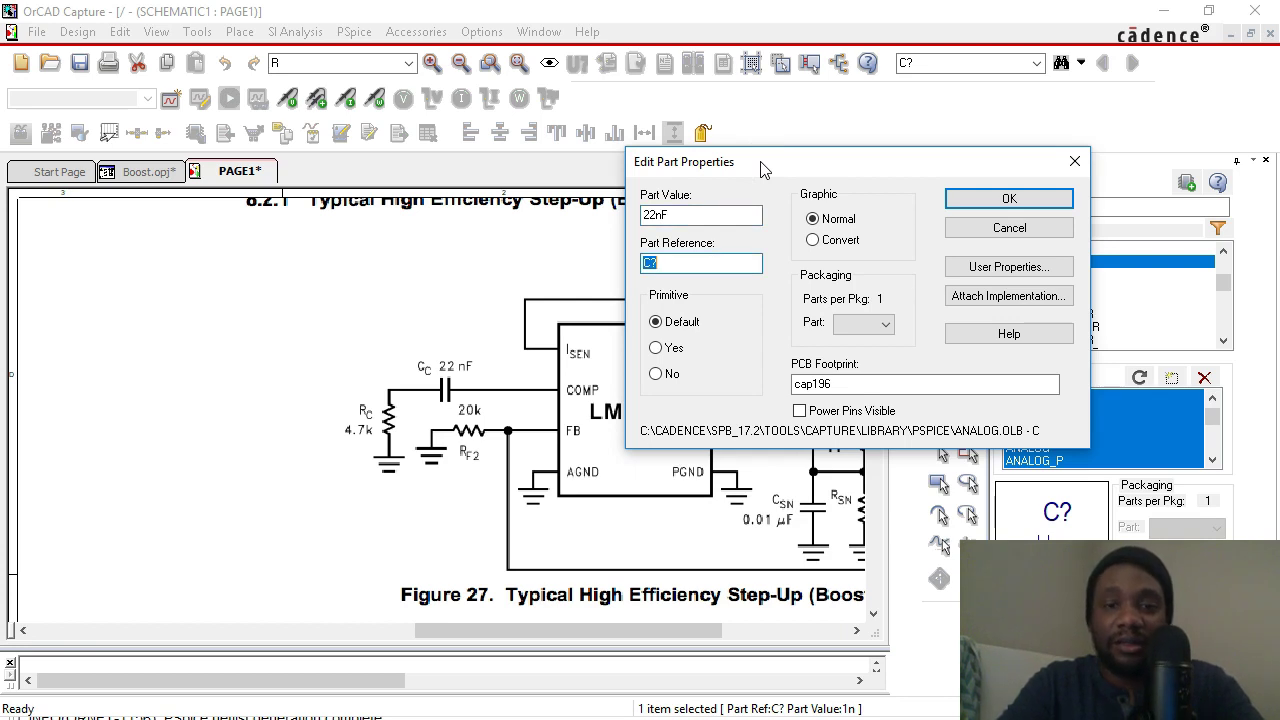
click(1228, 207)
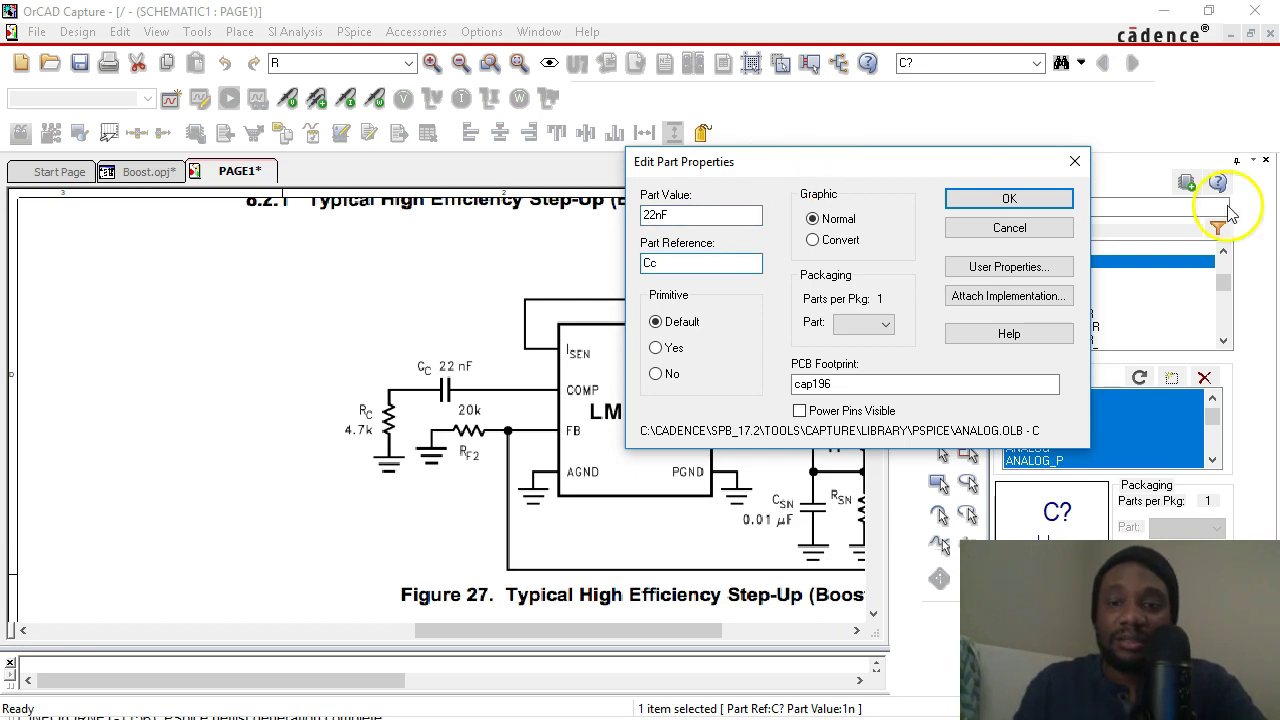
click(1046, 200)
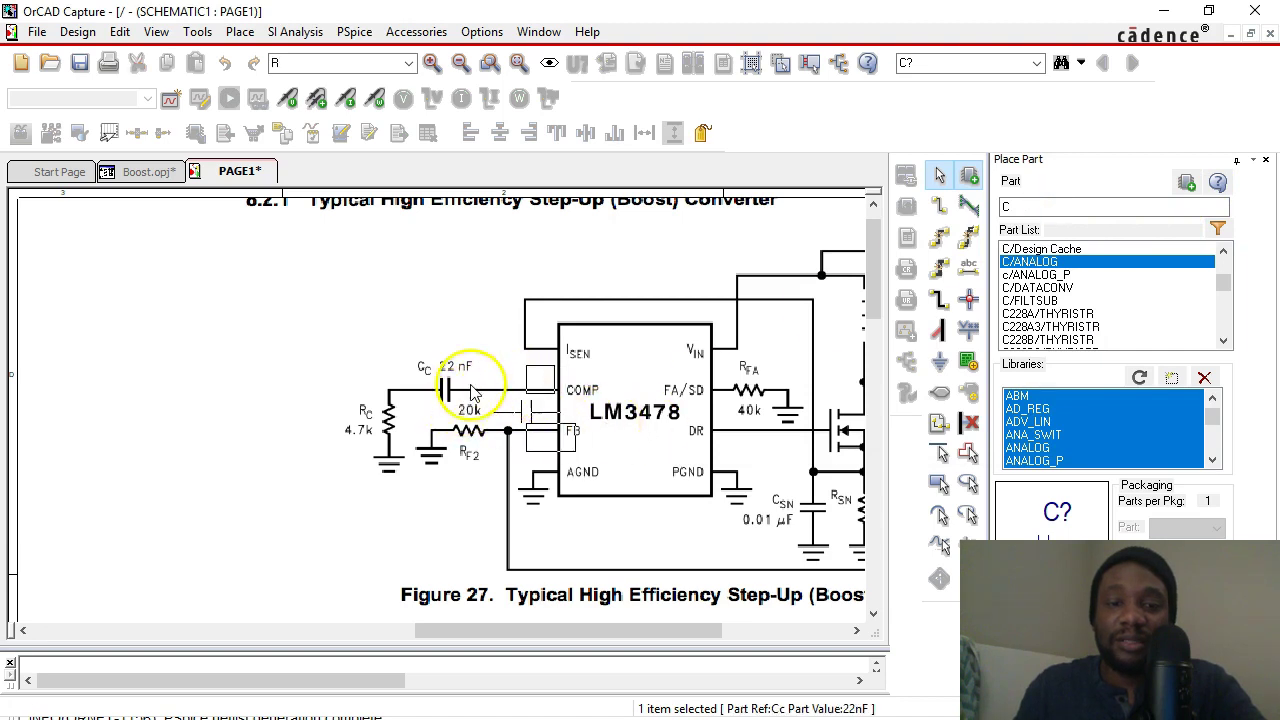
Place capacitor Cc horizontally between Rc and Rf2, slightly above Rf2, and end the placement
drag(872, 243, 880, 402)
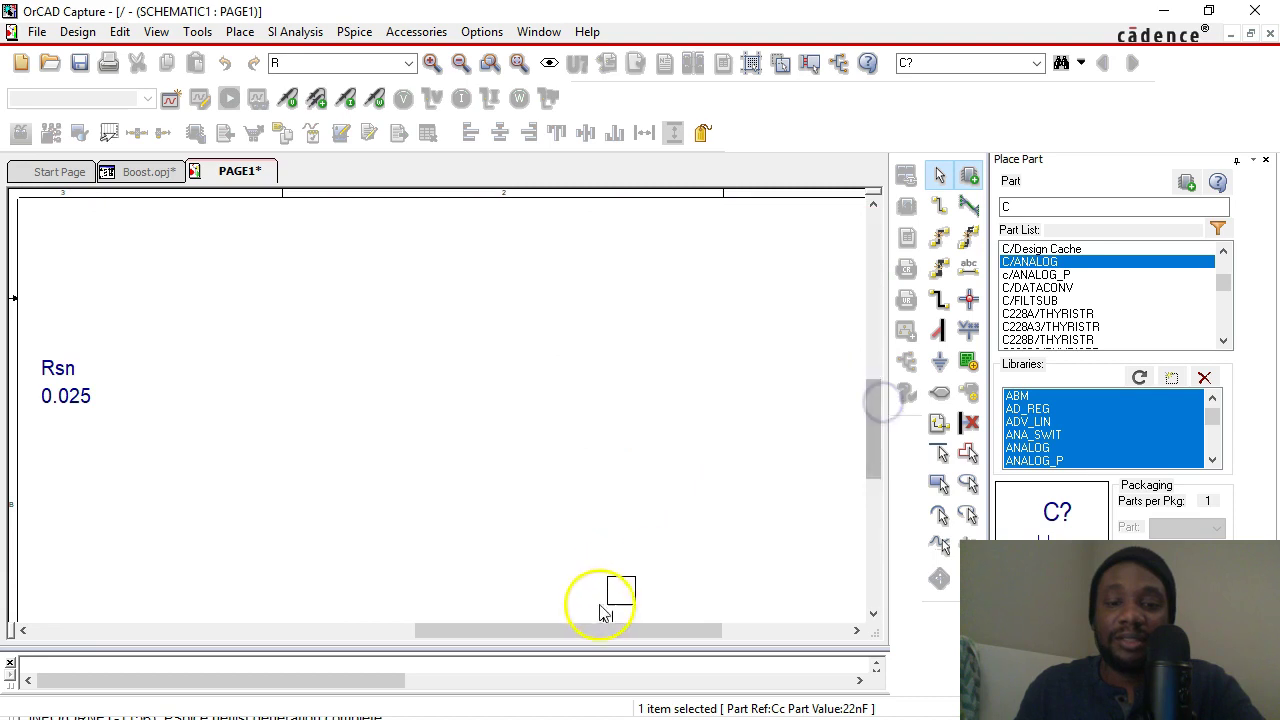
drag(560, 630, 241, 630)
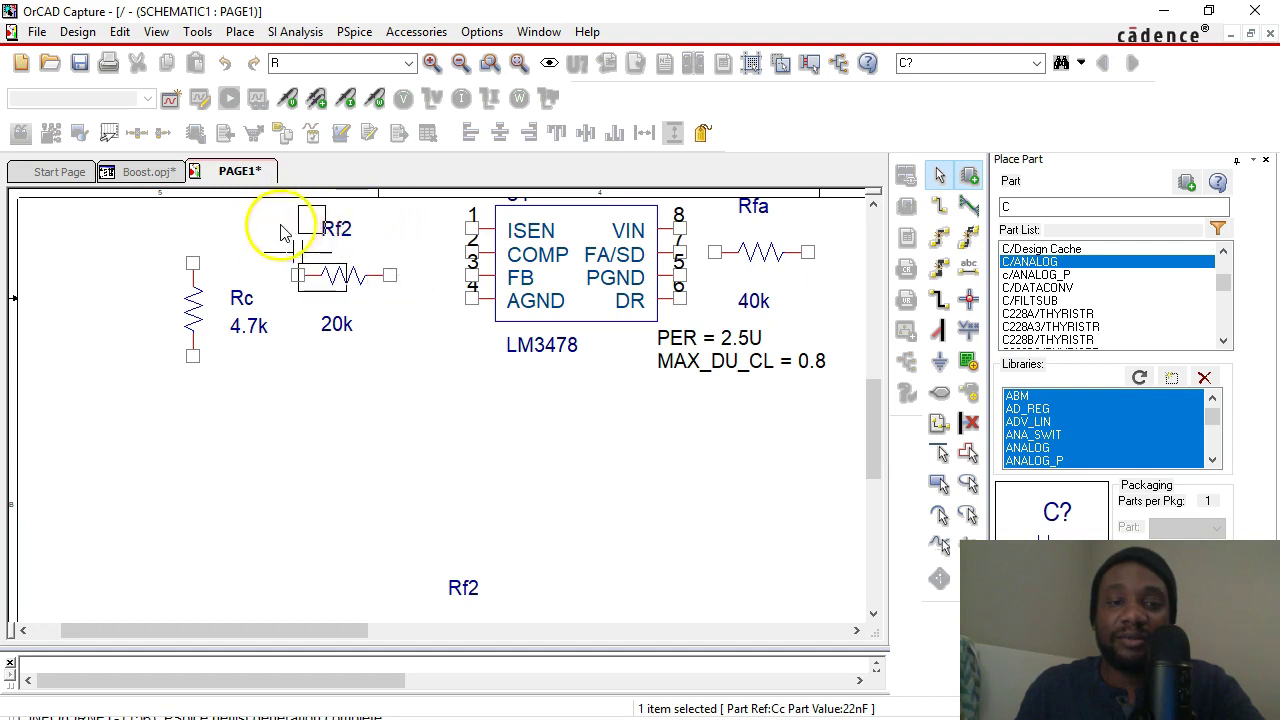
key(Escape)
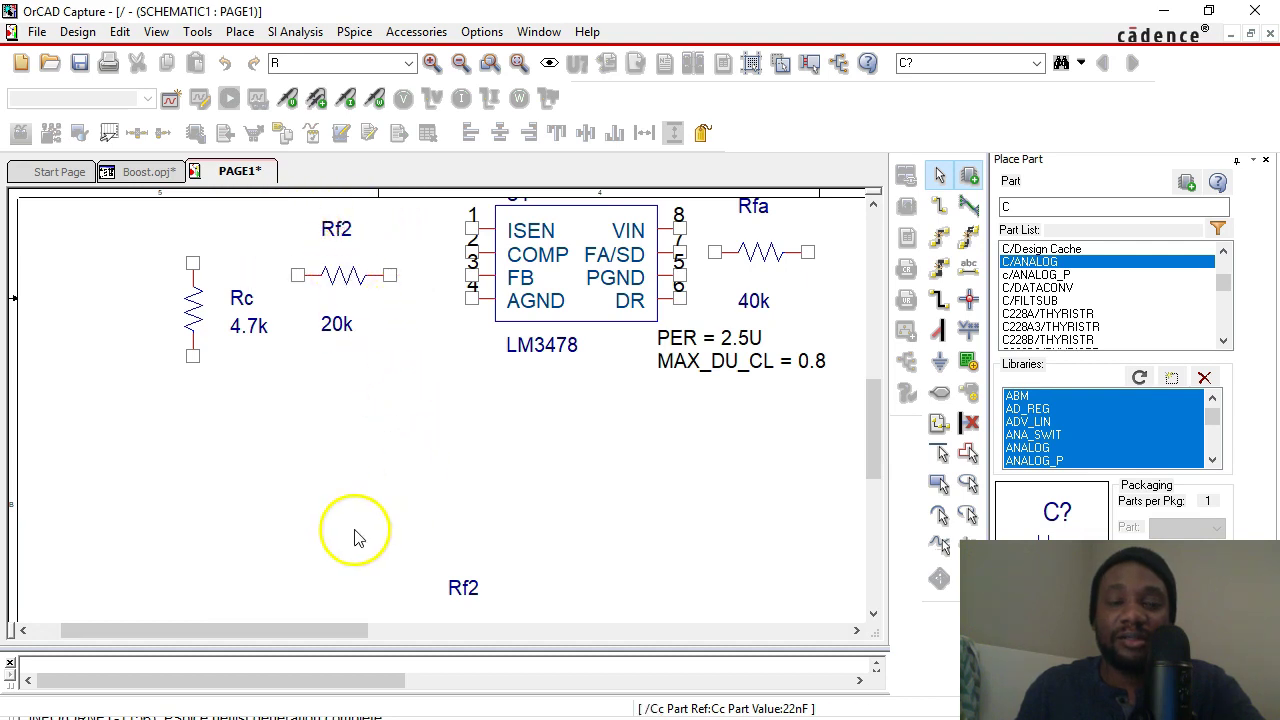
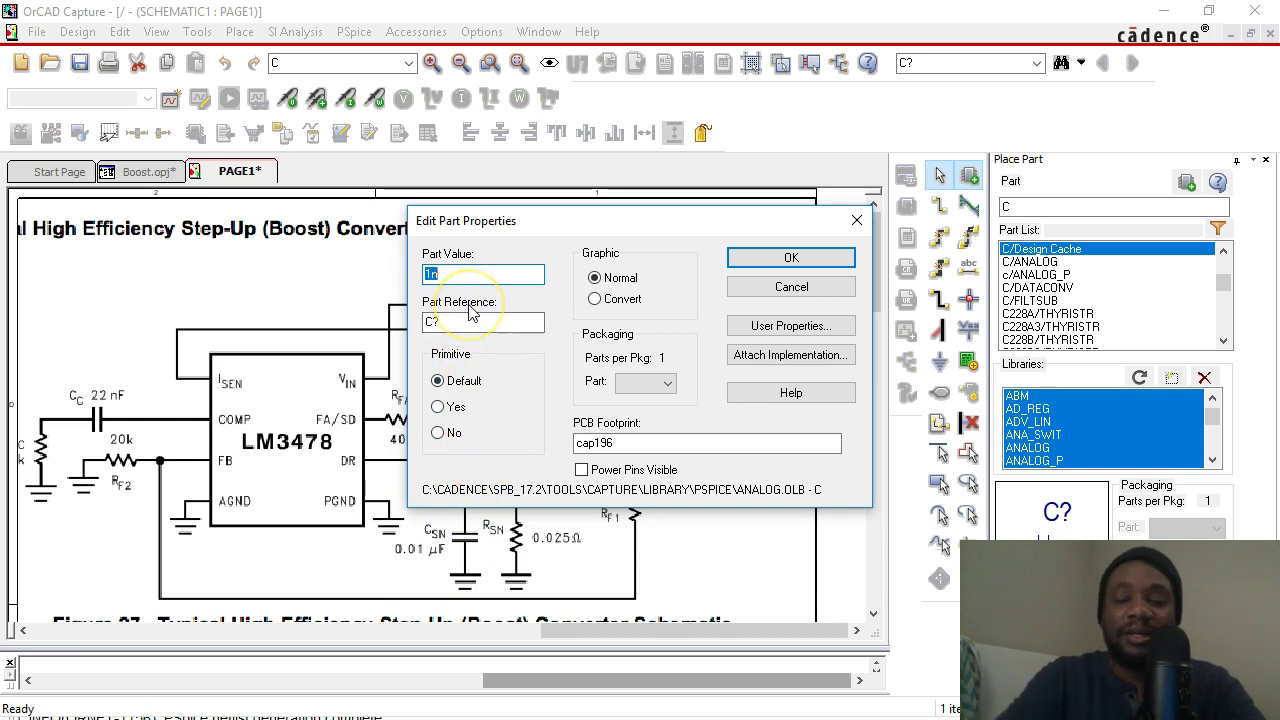
Give the next capacitor the part value 10nF and reference Csn, and place it vertically just to the left of Rsn
text(0.01uF)
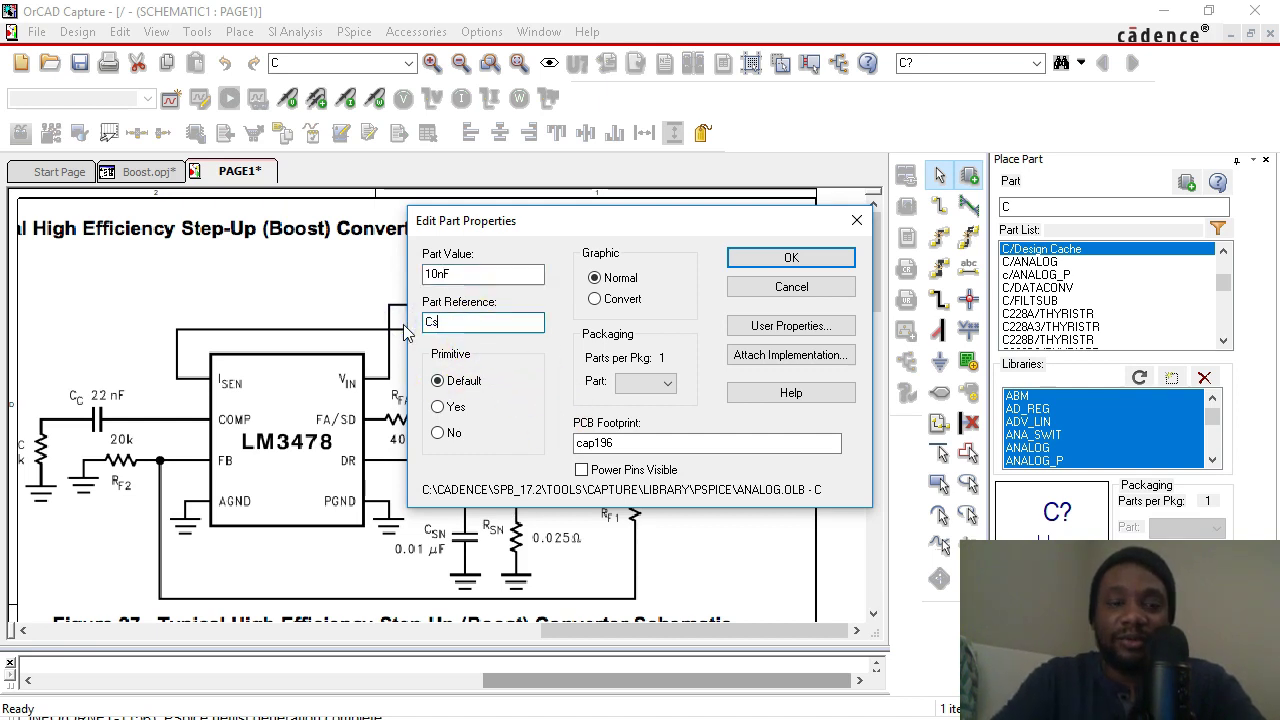
click(738, 258)
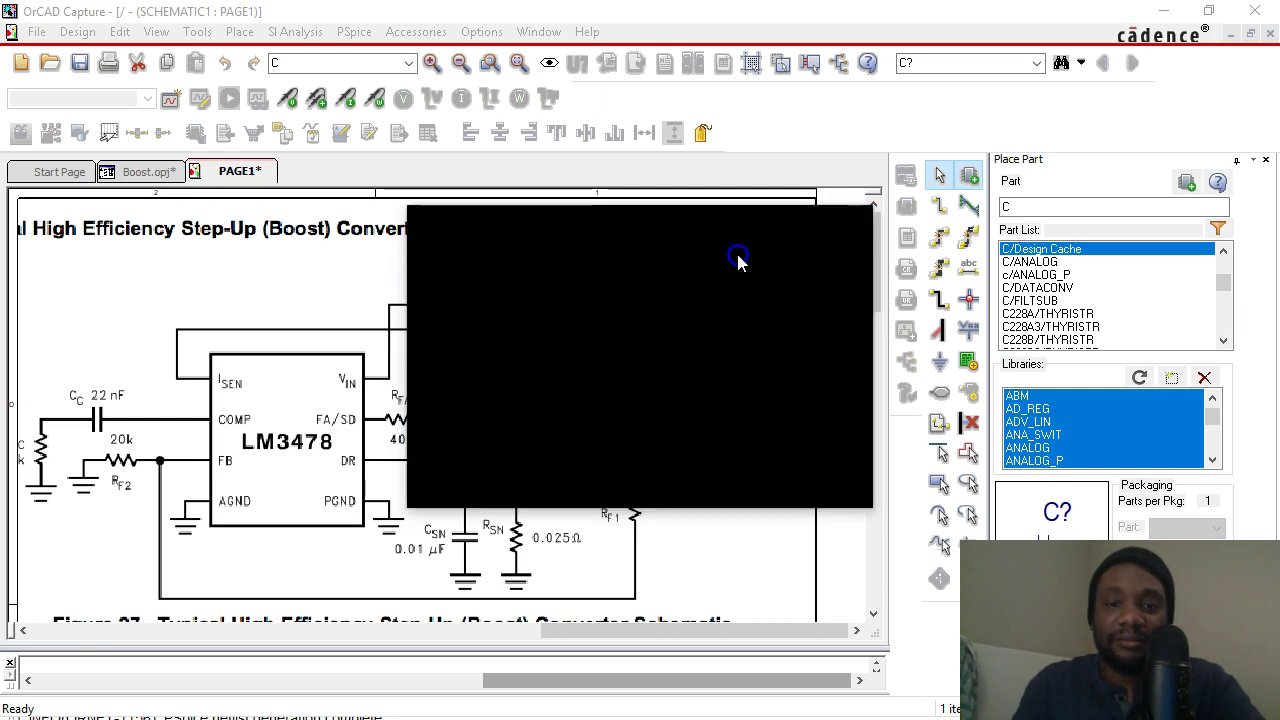
drag(463, 540, 224, 600)
scroll(294, 374, up, 5)
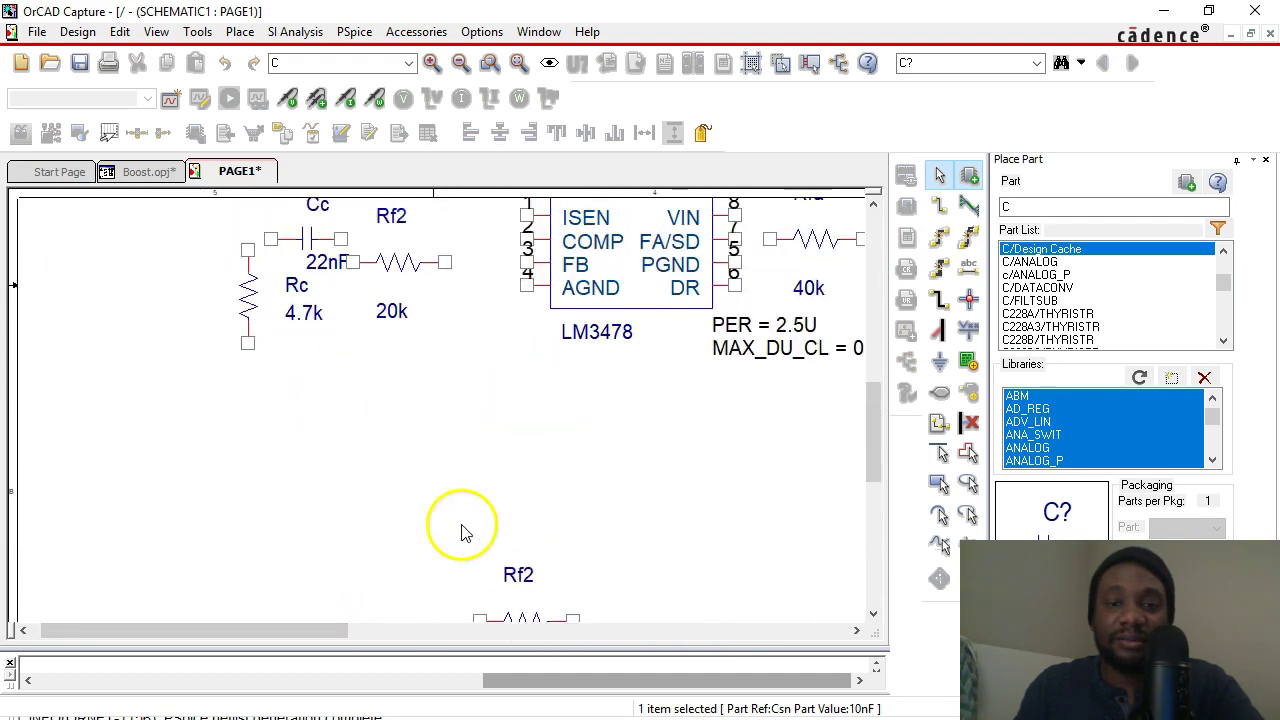
drag(283, 628, 414, 628)
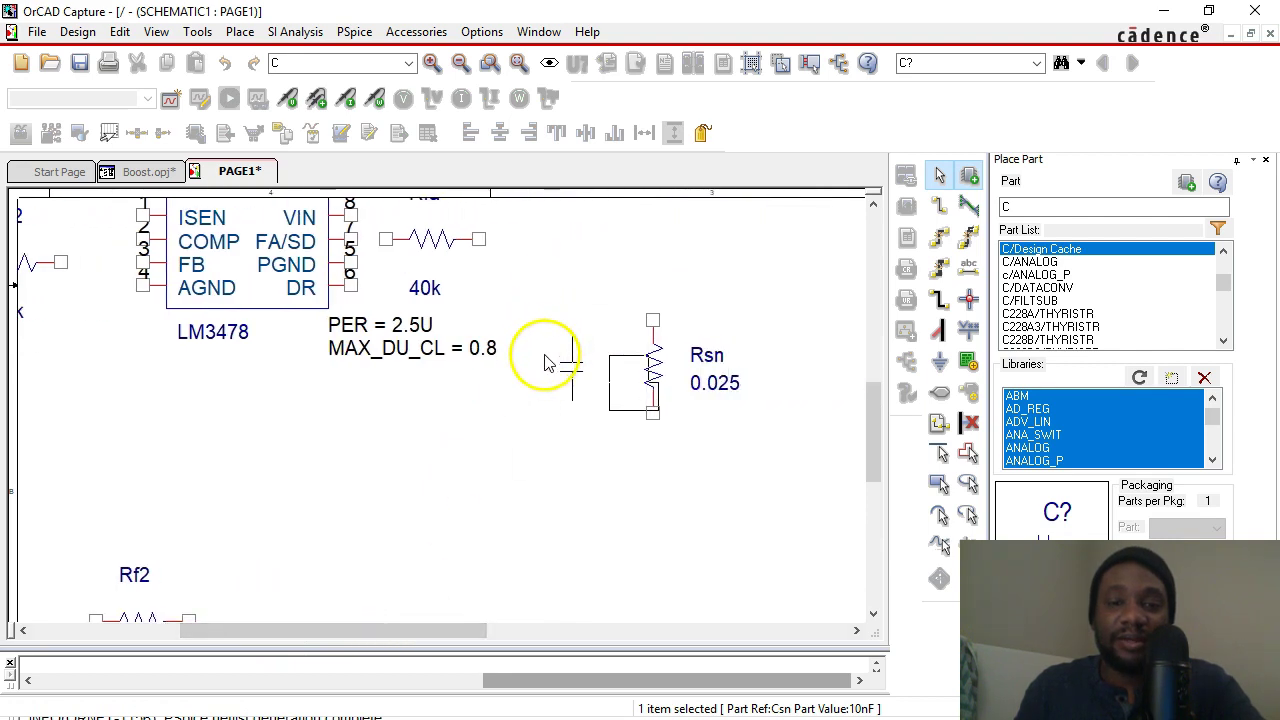
click(743, 357)
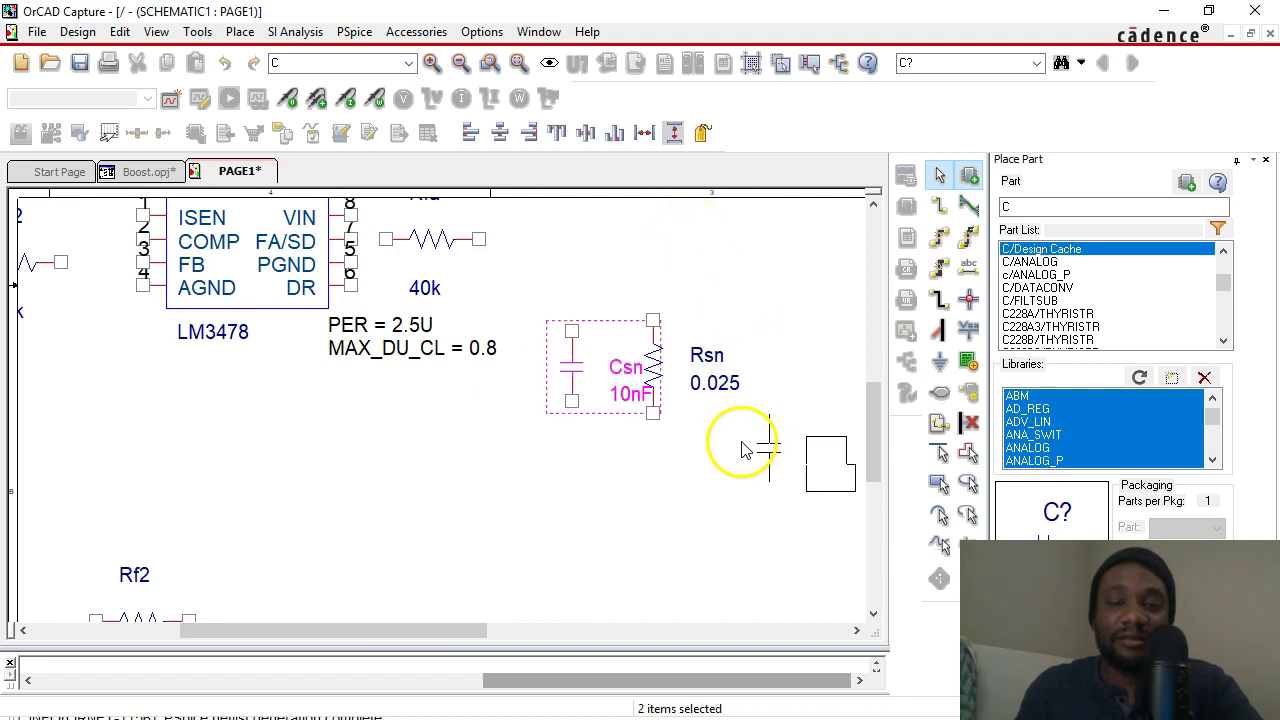
Take another capacitor C from the ANALOG library and give it the part value 200uF and the part reference Cin
drag(380, 638, 838, 630)
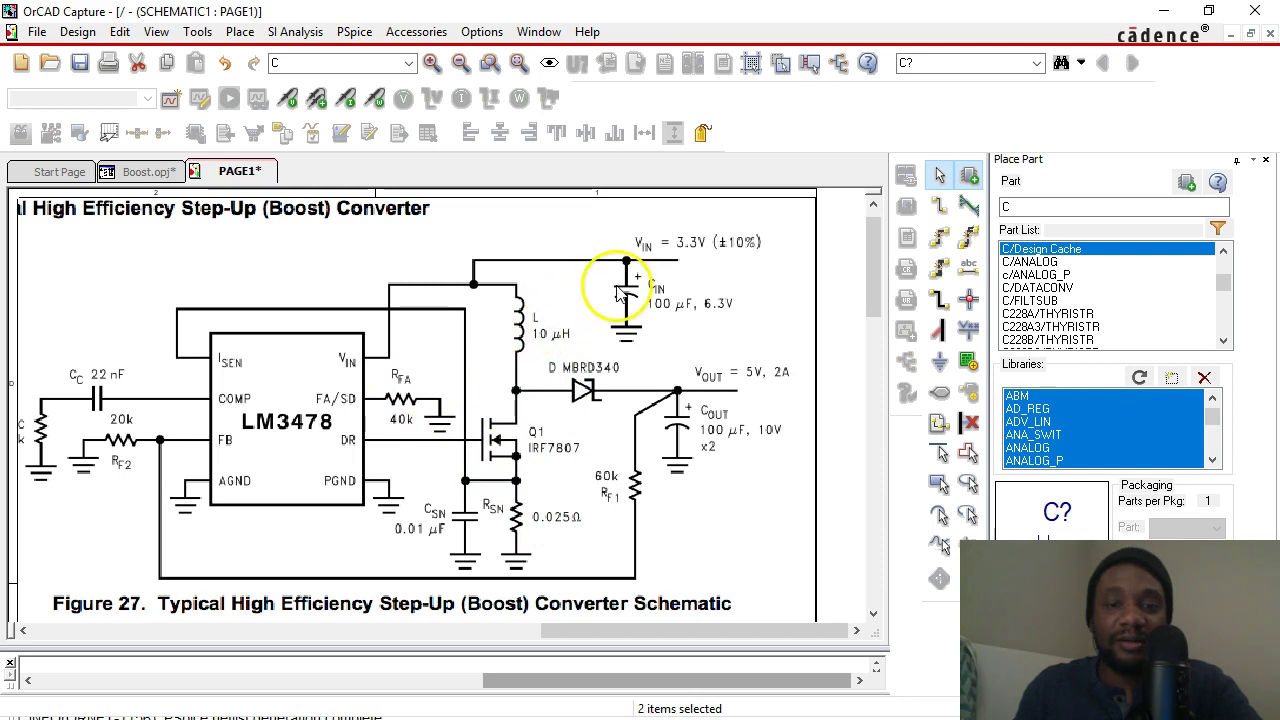
click(1030, 262)
click(1030, 262)
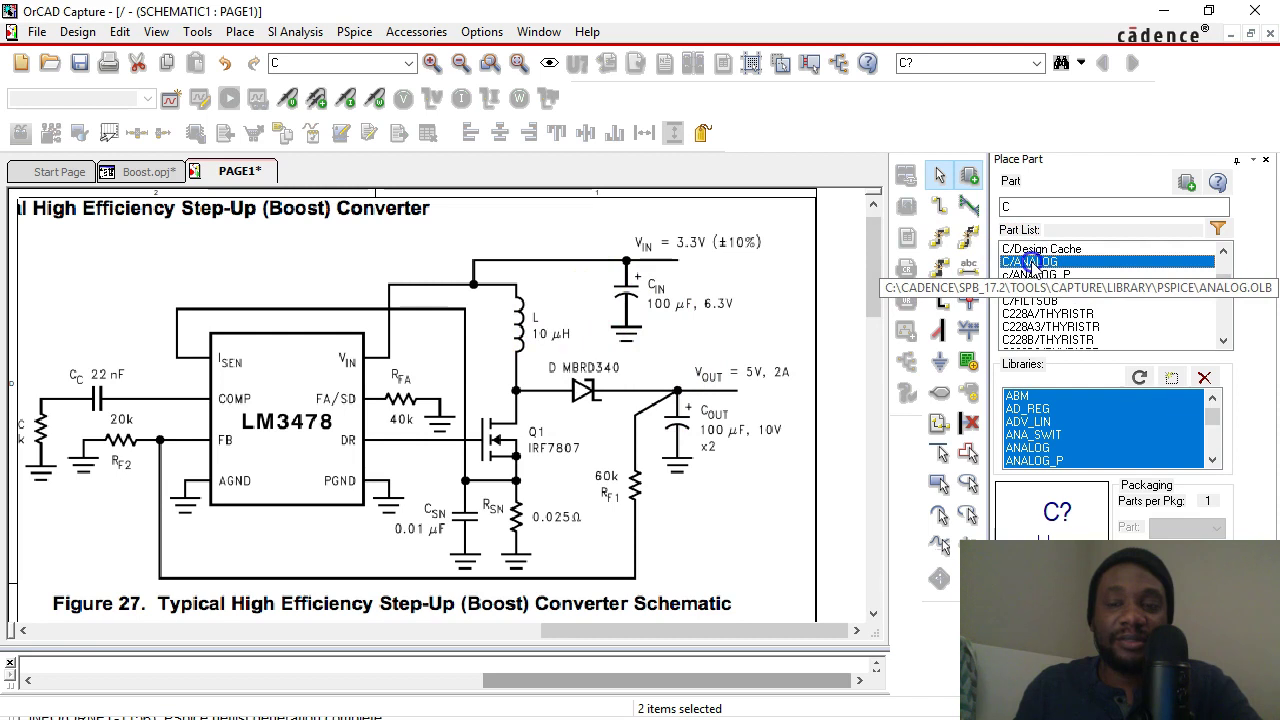
click(630, 288)
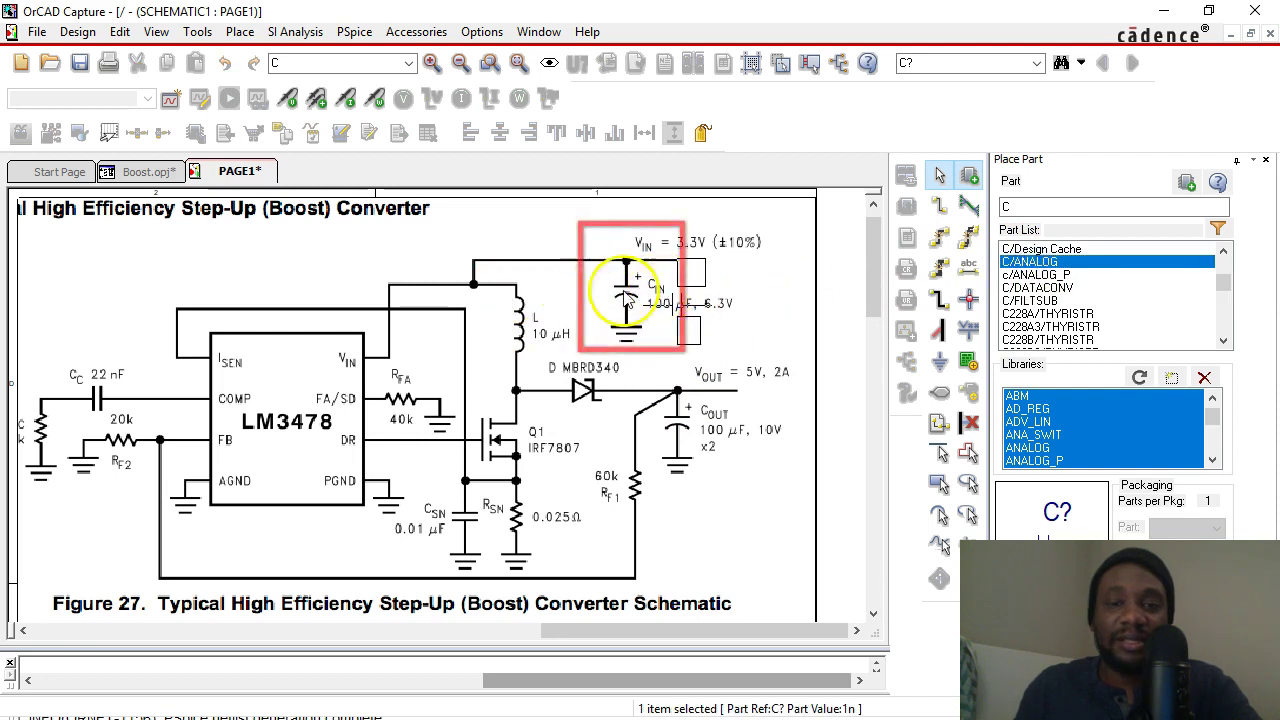
right_click(483, 276)
click(535, 288)
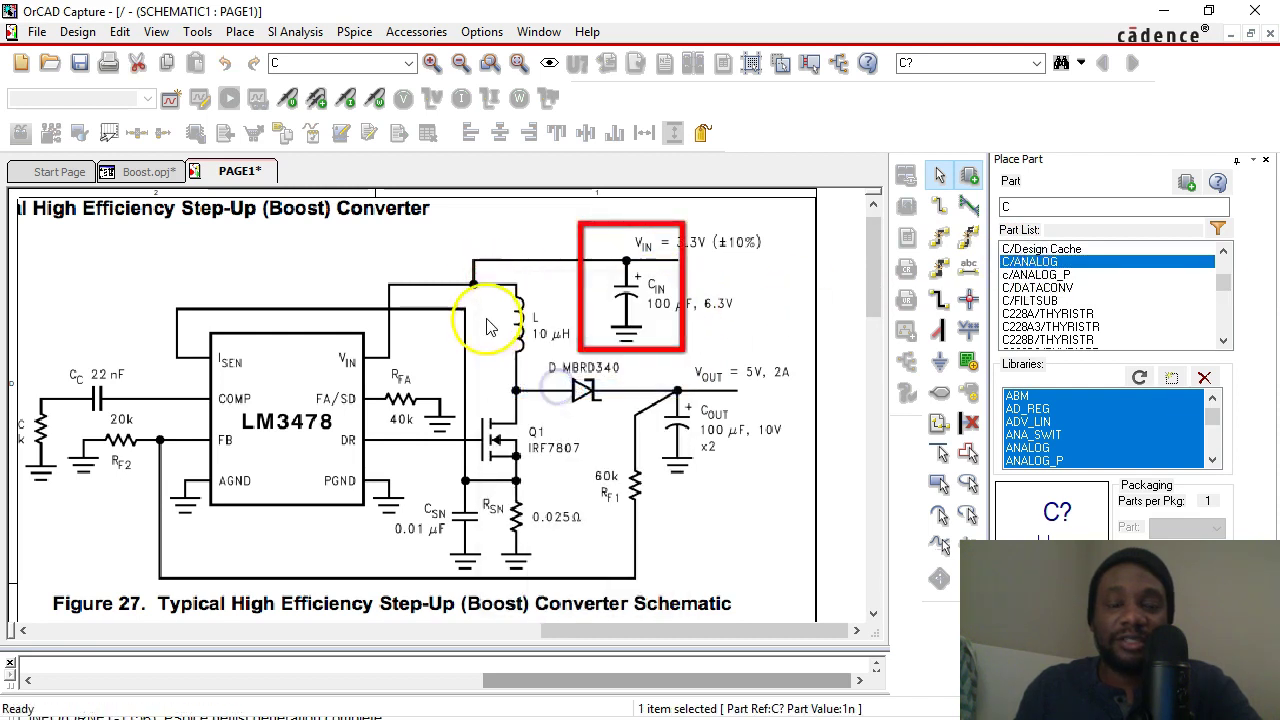
double_click(468, 262)
drag(530, 233, 375, 366)
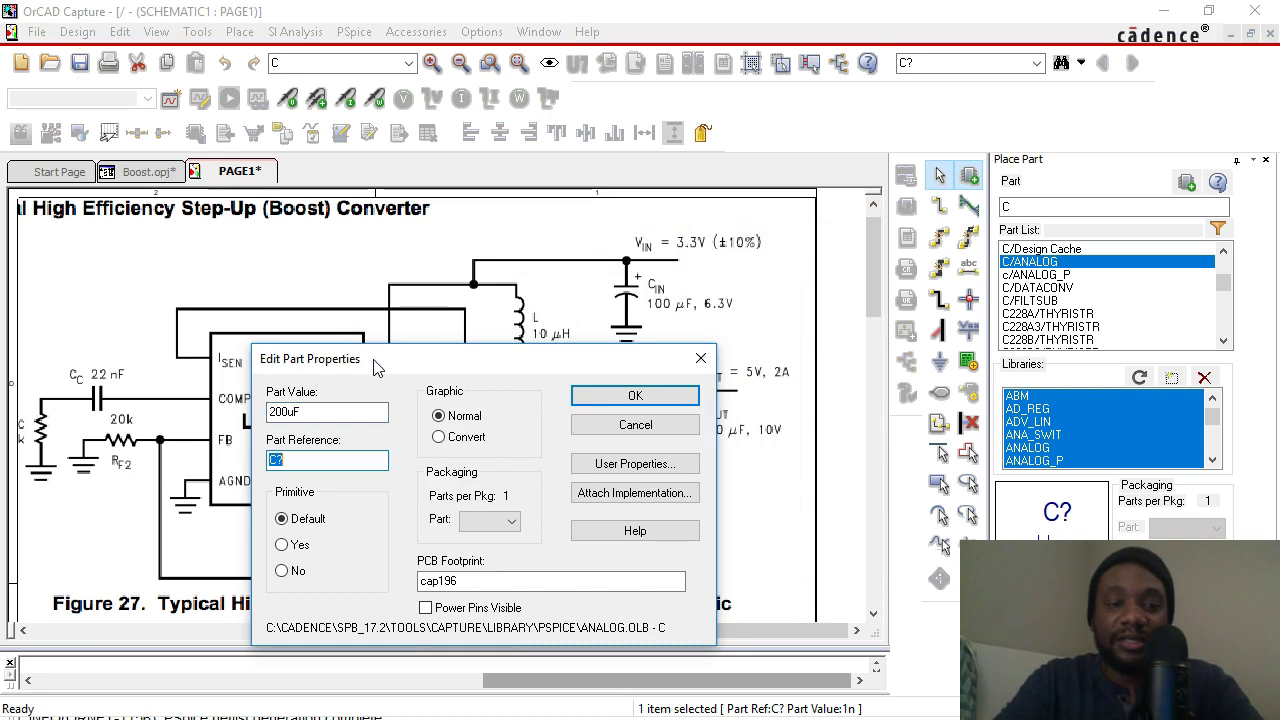
text(in)
key(Return)
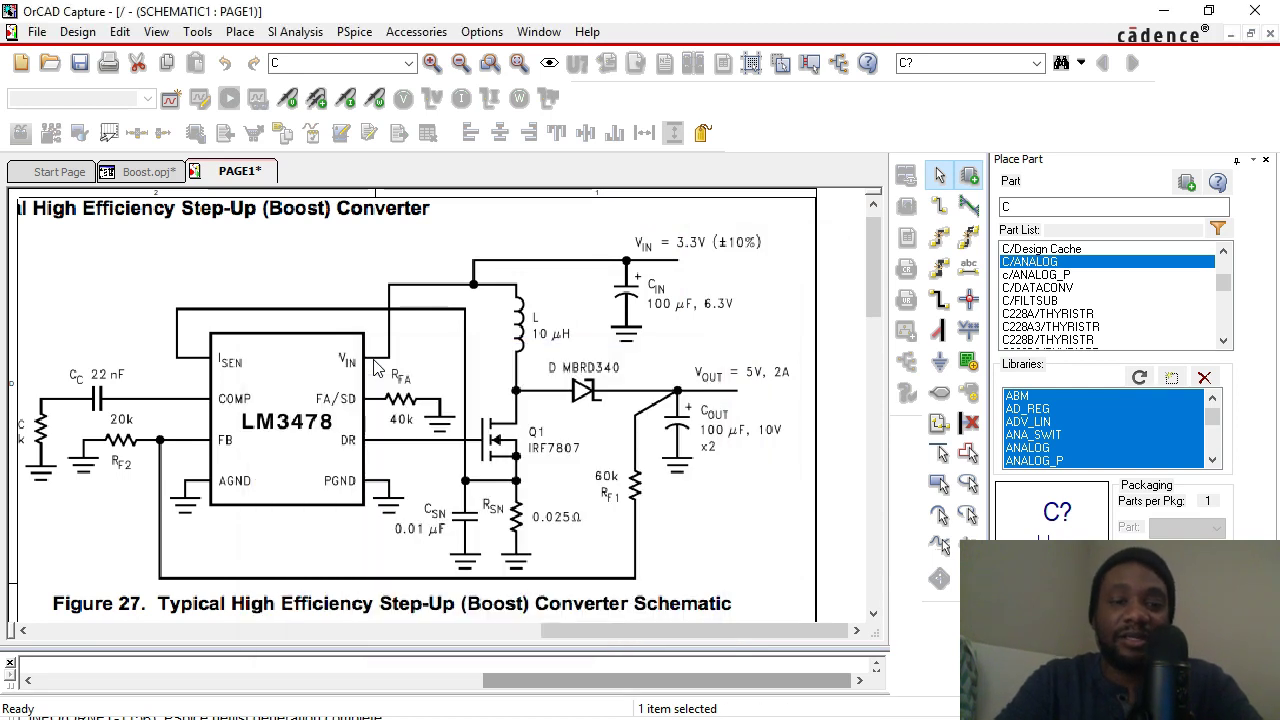
Place capacitor Cin horizontally in the empty area above and to the right of Rfa
drag(877, 262, 866, 508)
scroll(704, 628, down, 3)
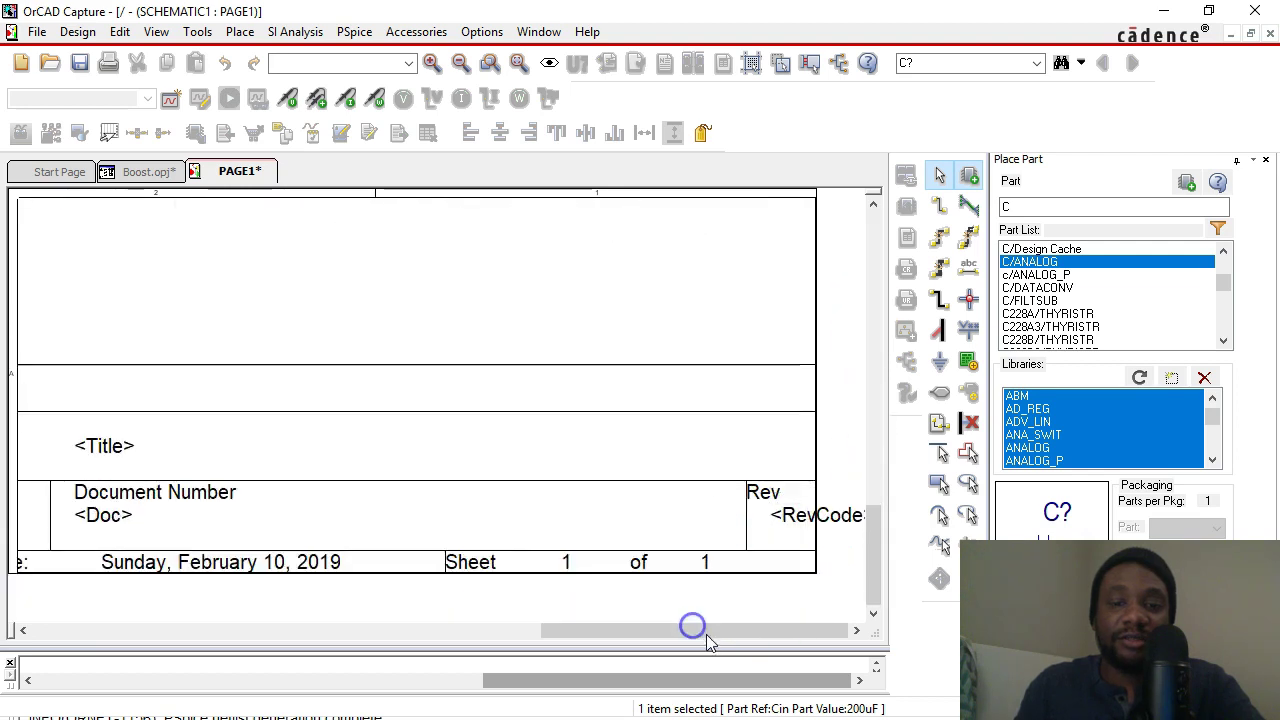
drag(561, 600, 575, 287)
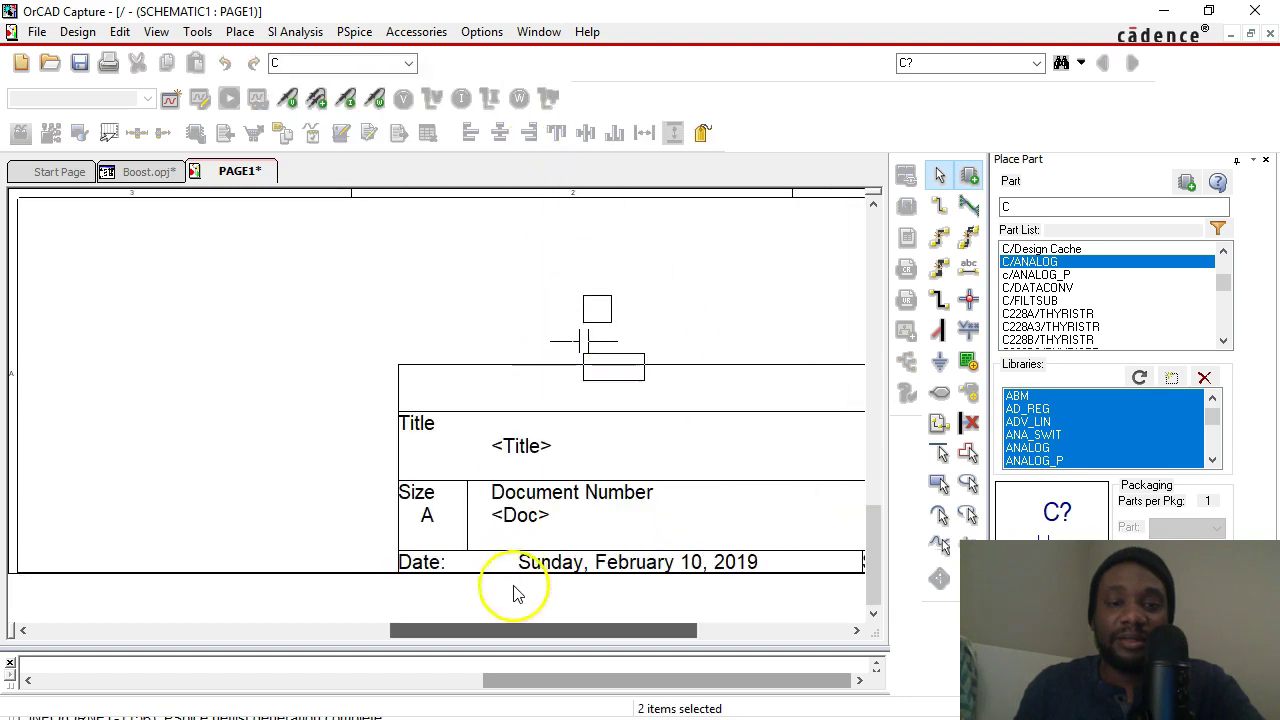
drag(523, 628, 352, 628)
drag(871, 529, 869, 350)
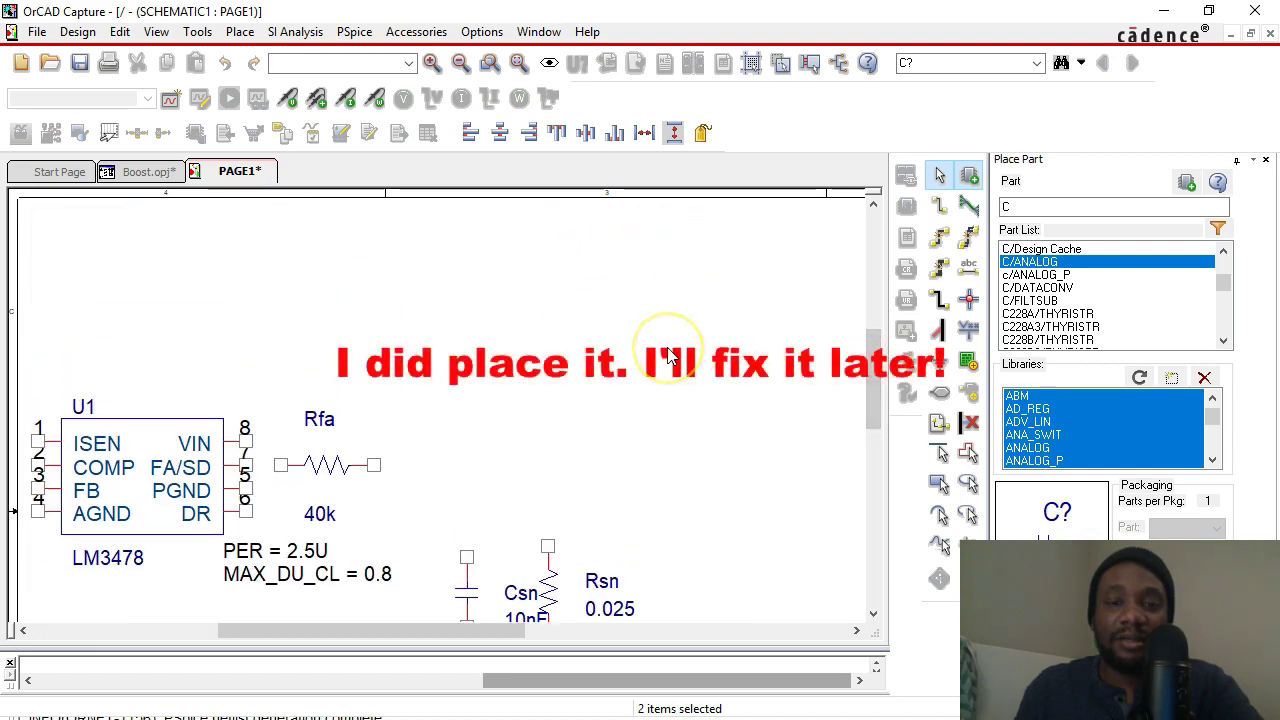
click(650, 396)
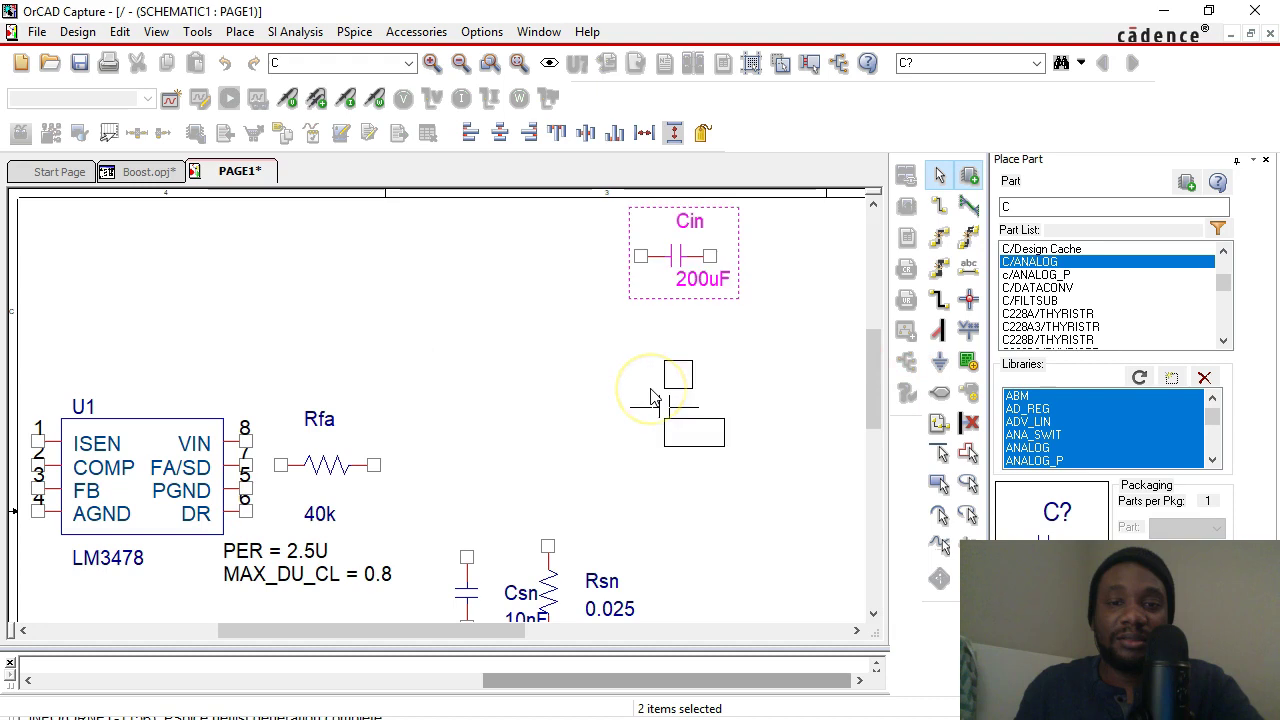
click(716, 428)
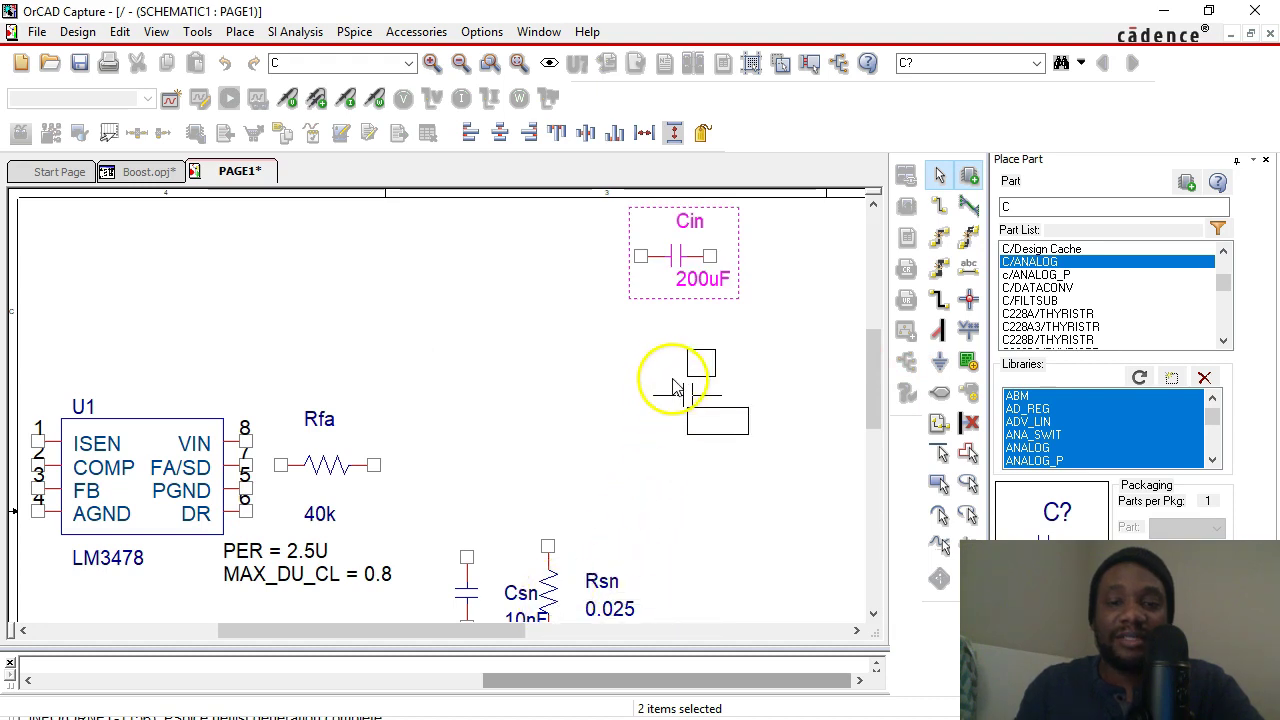
Give the next capacitor being placed the part value 100uF and the part reference Cout
right_click(572, 338)
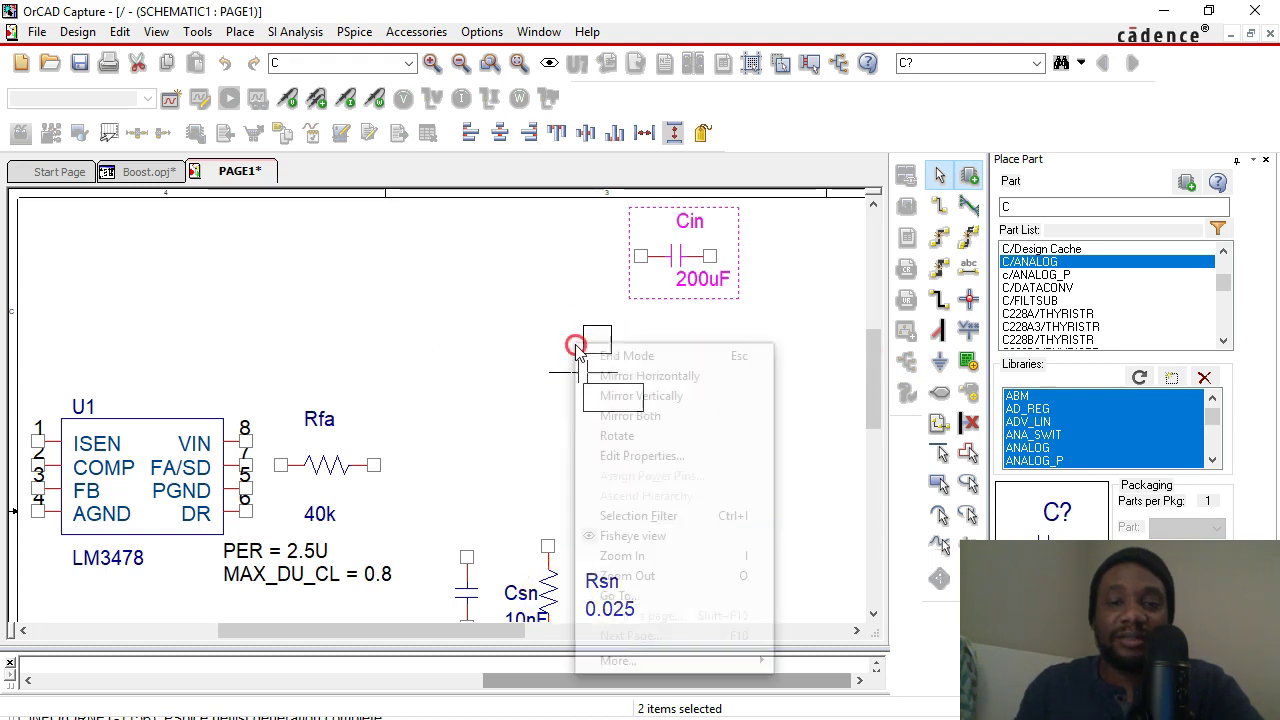
click(628, 452)
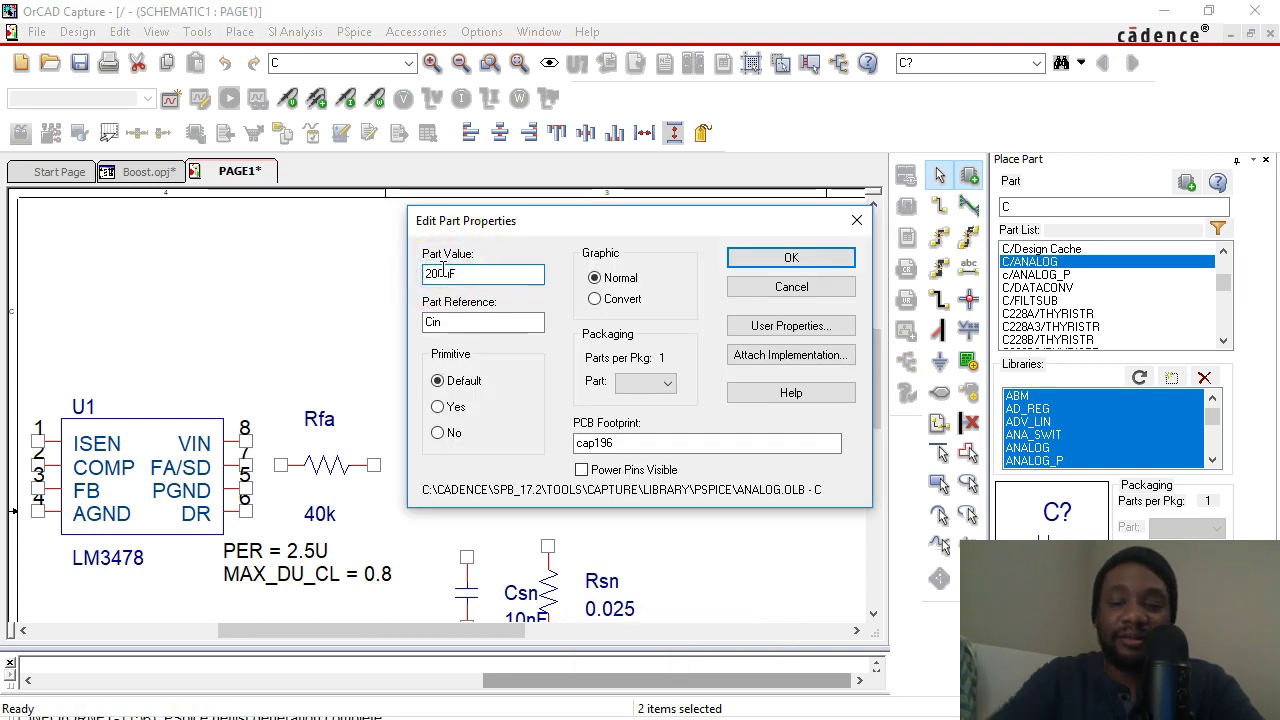
click(490, 275)
click(456, 321)
key(BackSpace)
key(BackSpace)
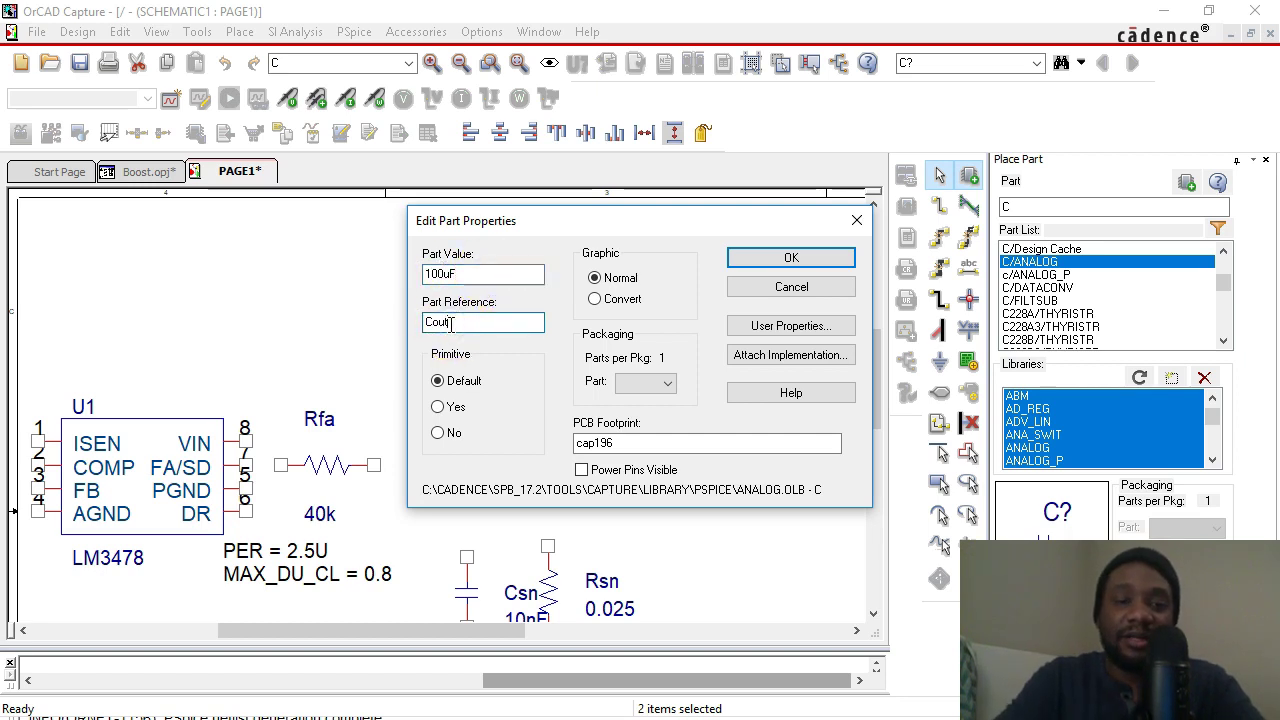
click(485, 318)
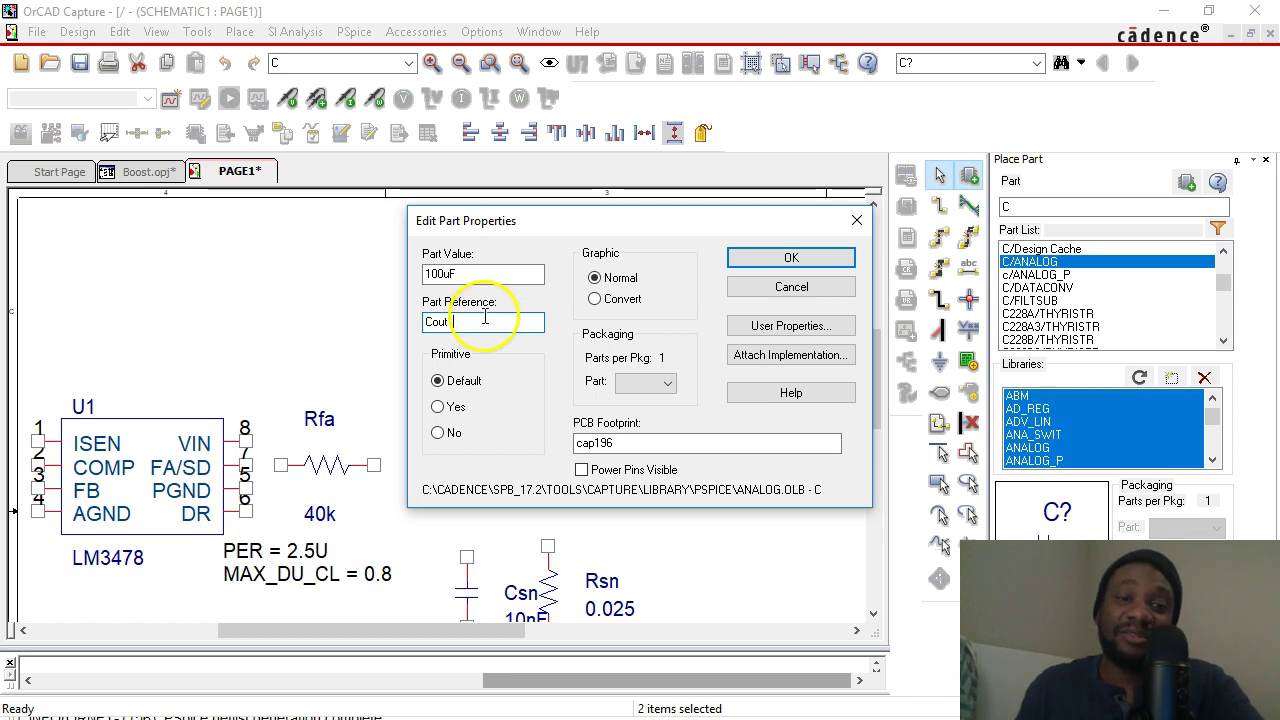
click(795, 258)
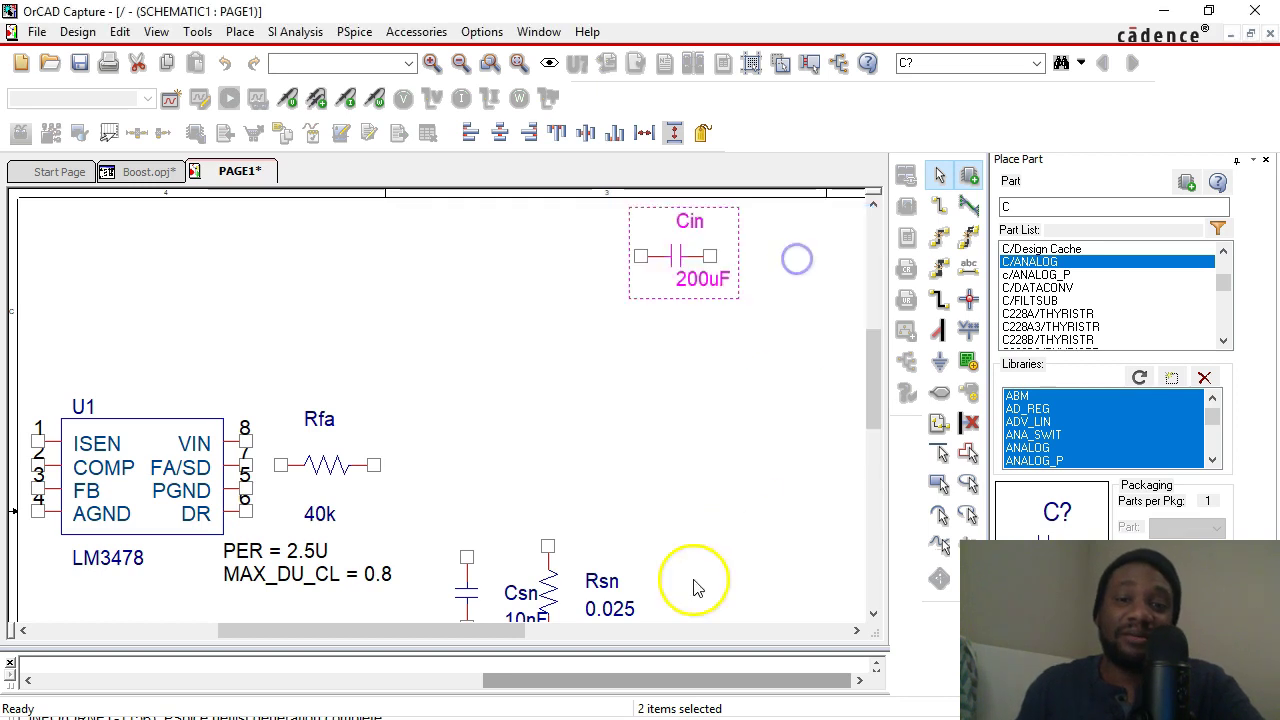
Place two 100uF output capacitors vertically, side by side above and to the right of Rsn, and end the capacitor placement
drag(502, 640, 830, 634)
drag(881, 394, 886, 270)
drag(670, 458, 312, 629)
scroll(420, 410, up, 5)
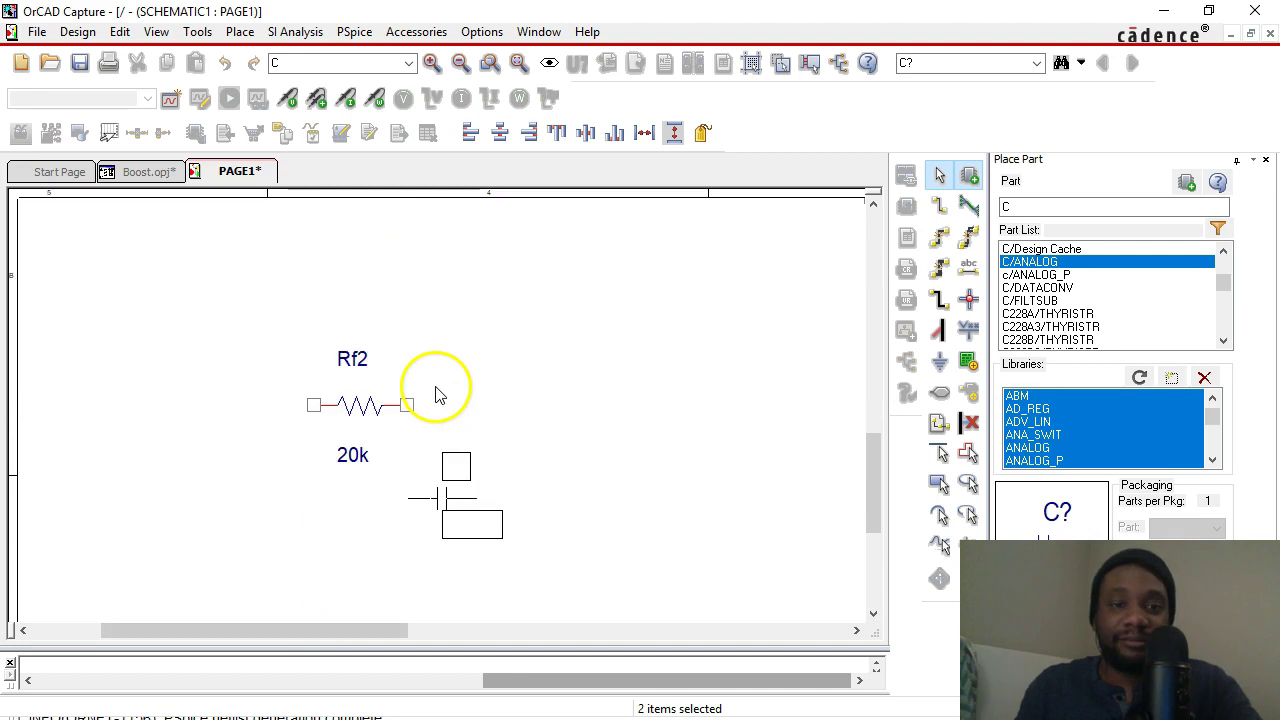
scroll(433, 387, up, 2)
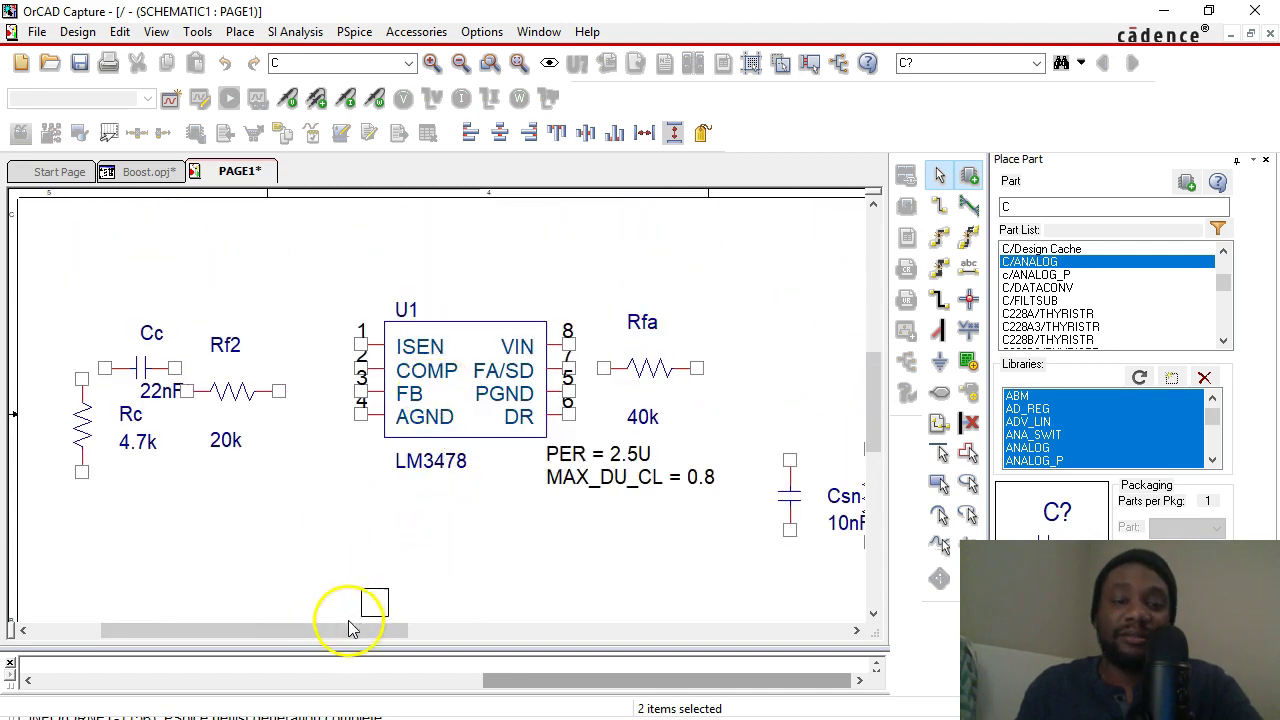
drag(347, 631, 481, 646)
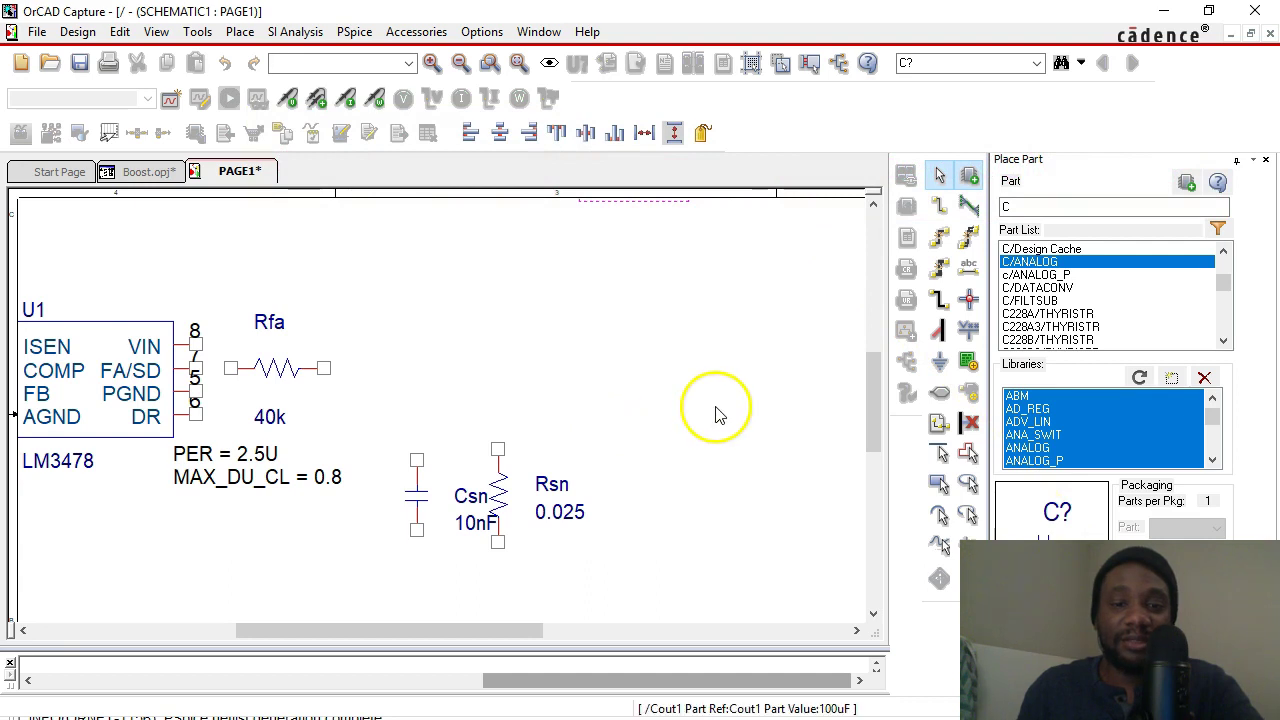
click(716, 408)
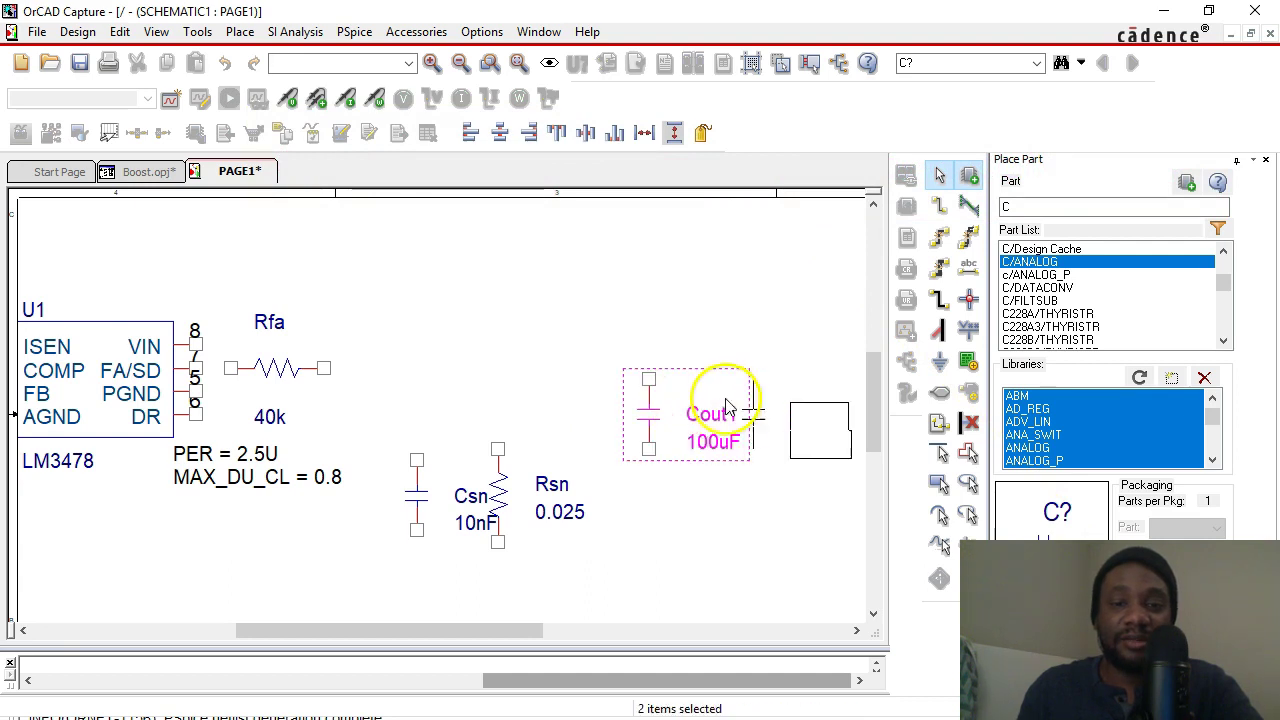
click(757, 505)
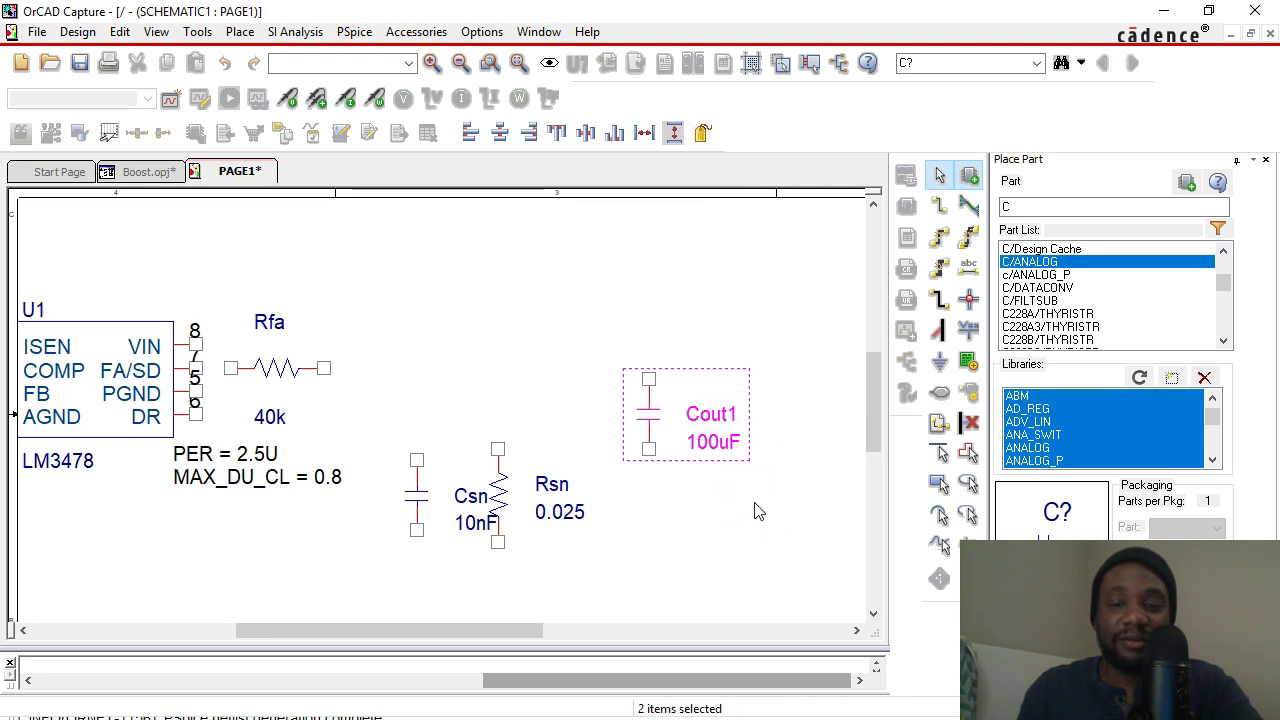
right_click(722, 508)
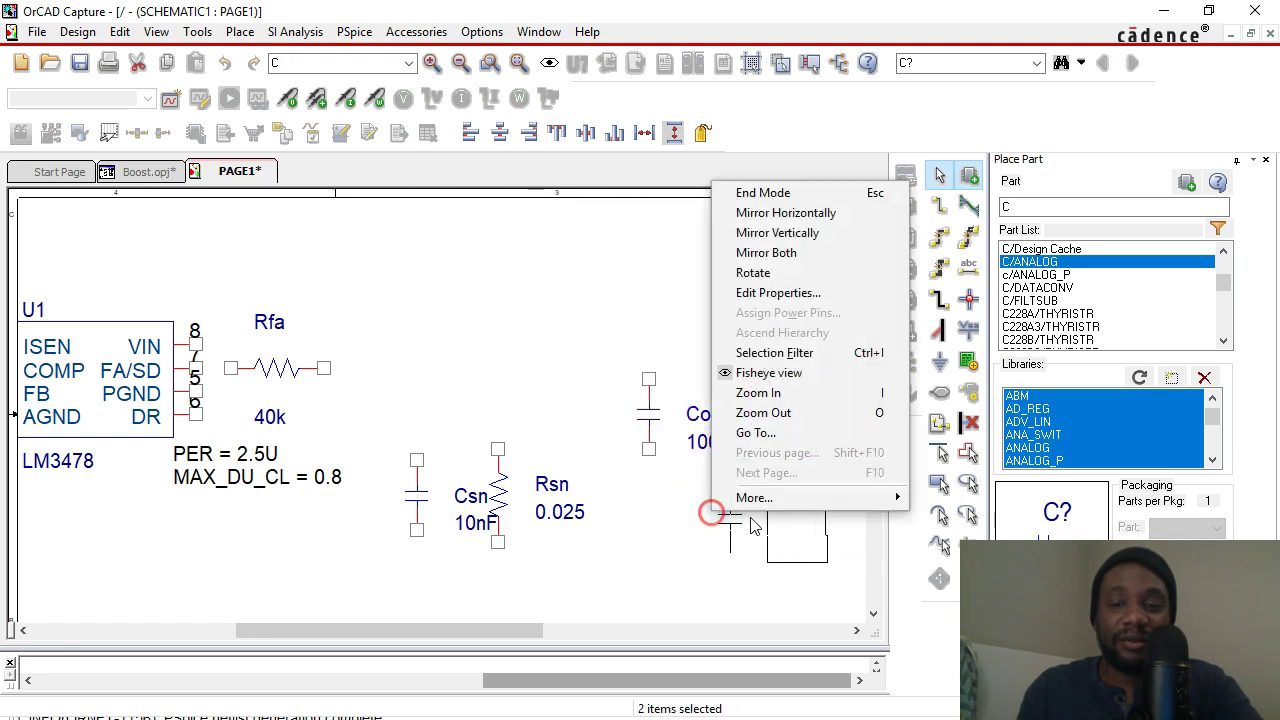
click(788, 193)
Take the inductor L from the ANALOG library and rotate it to a vertical orientation, as in the reference figure
click(520, 680)
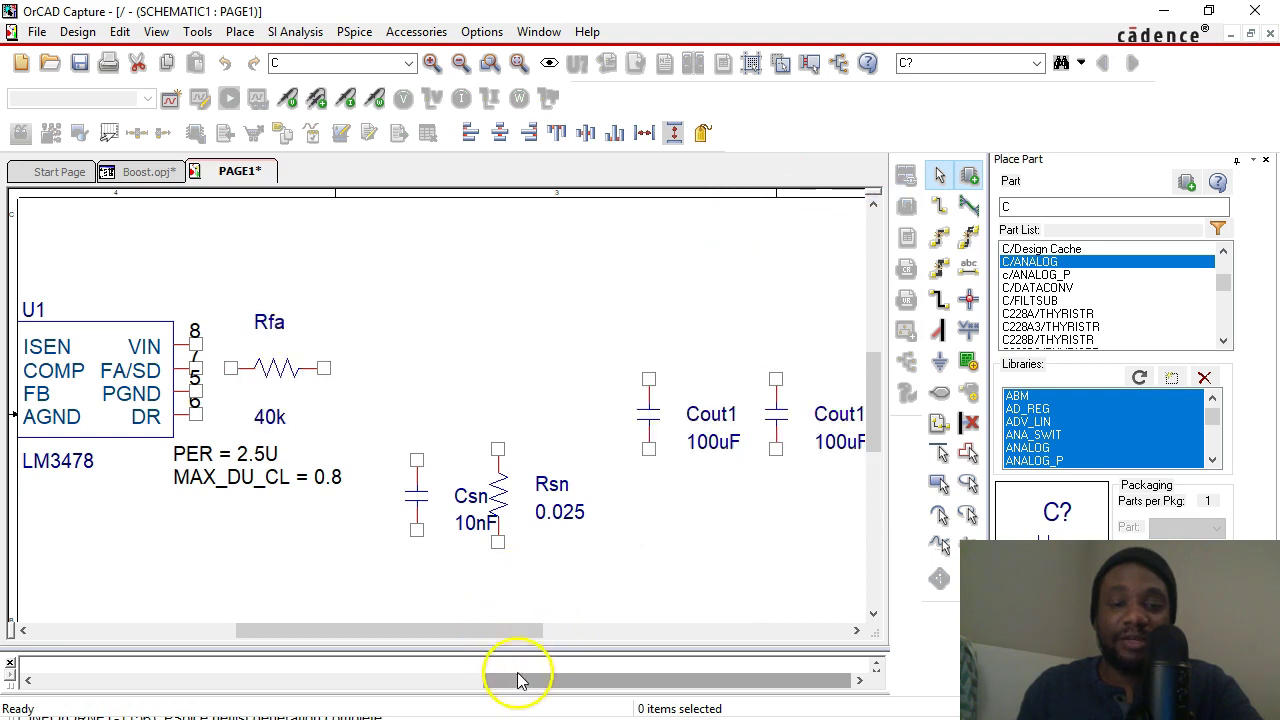
click(671, 623)
drag(874, 366, 873, 260)
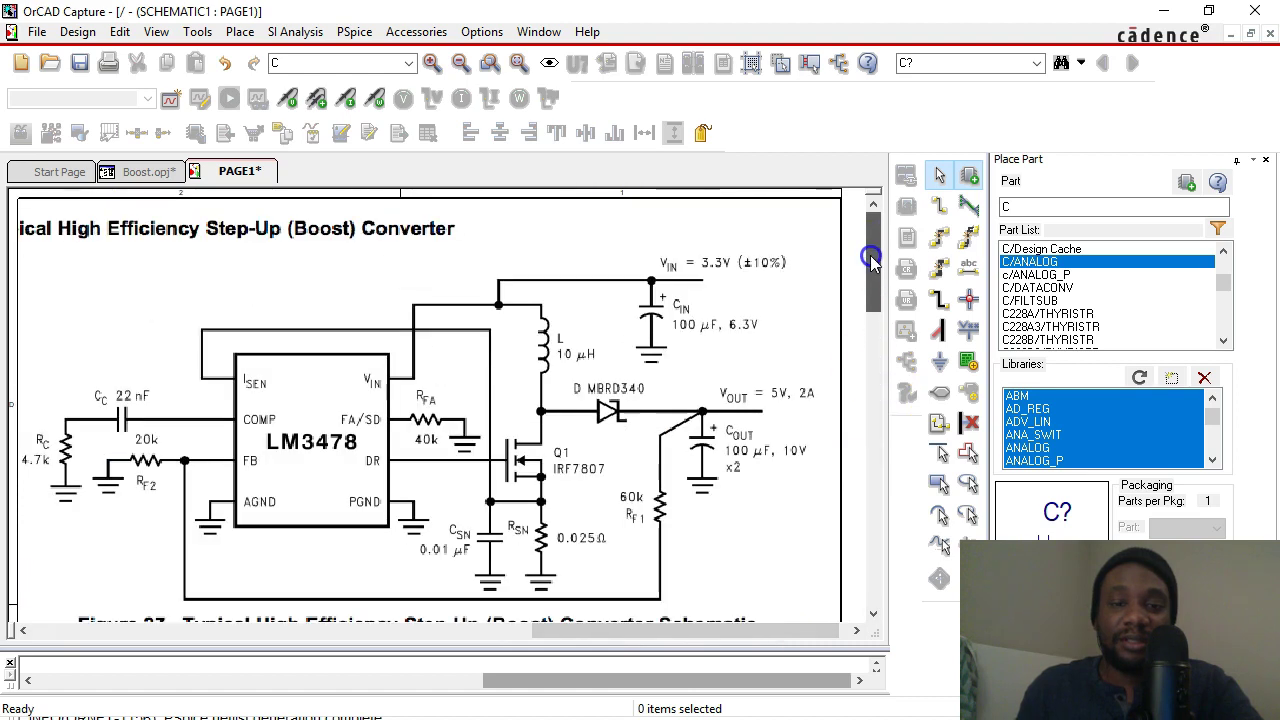
click(988, 207)
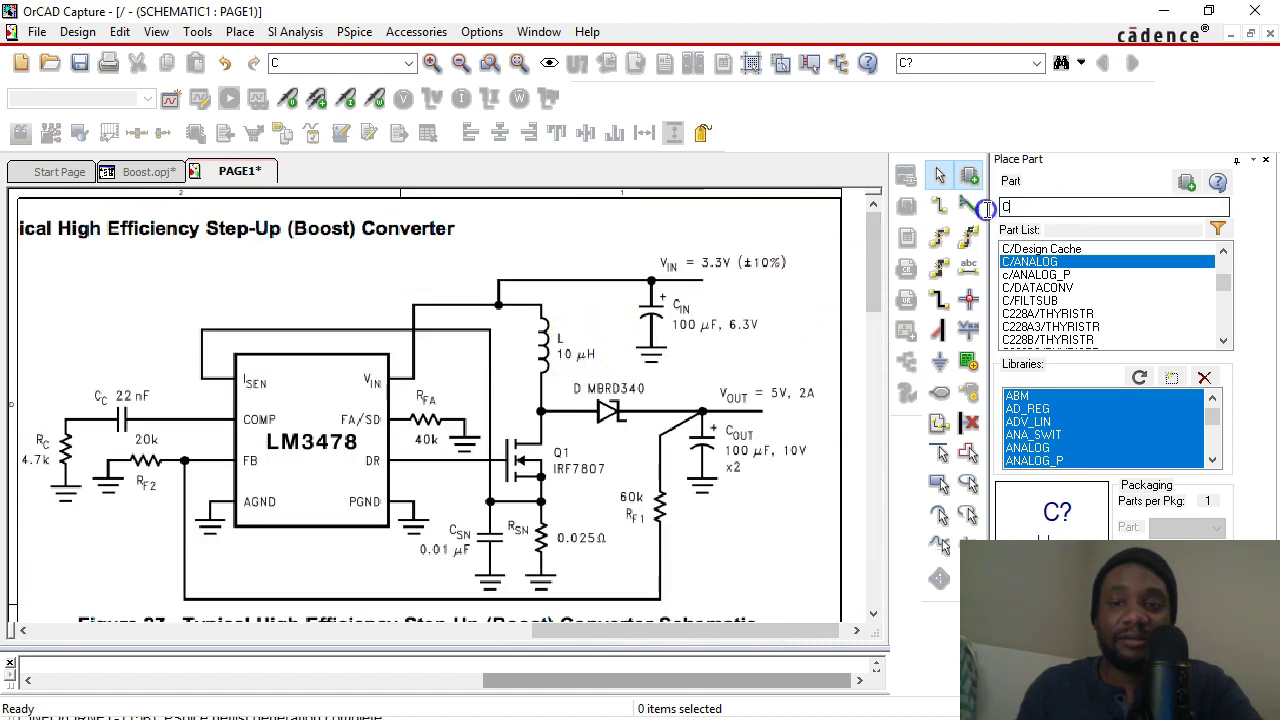
key(BackSpace)
text(l)
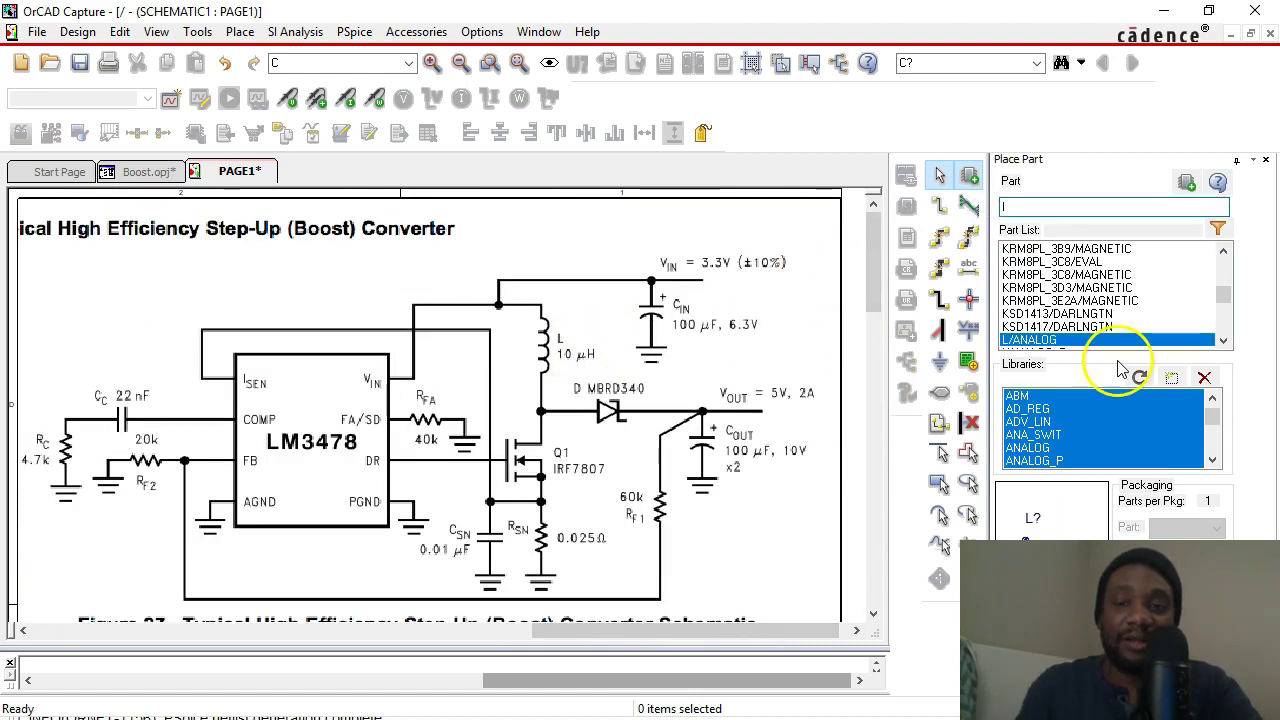
double_click(1047, 341)
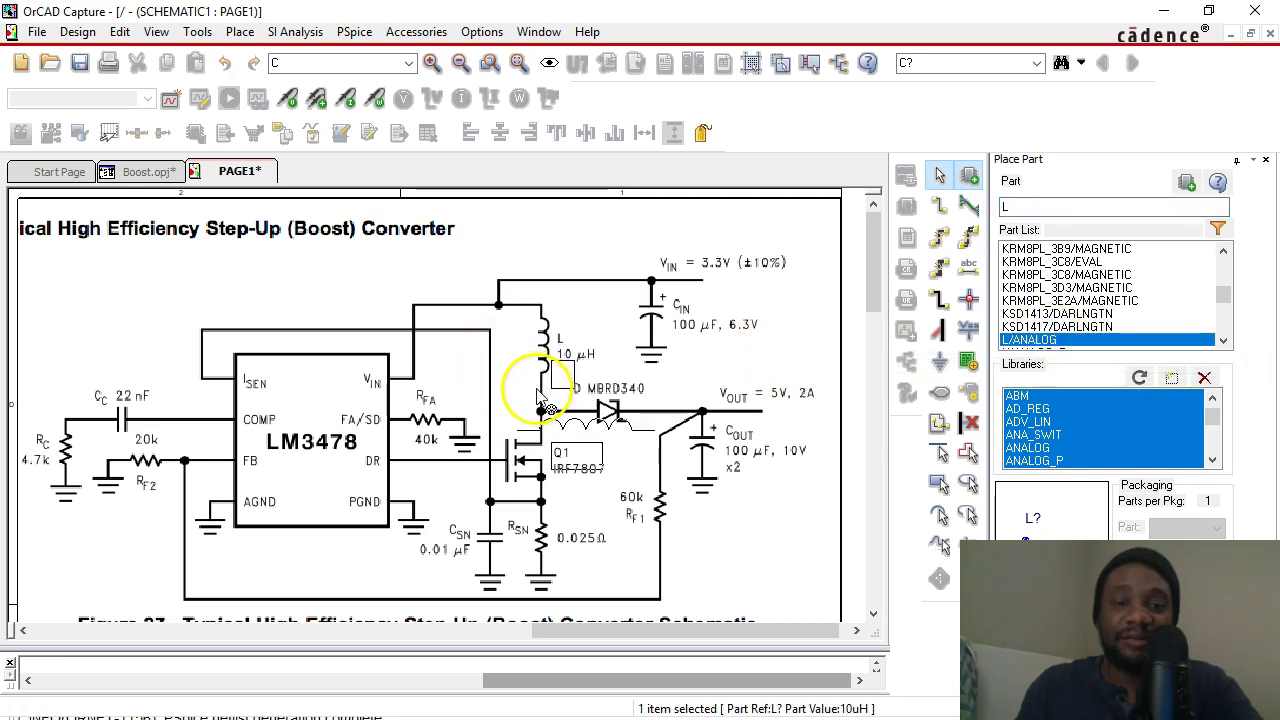
key(r)
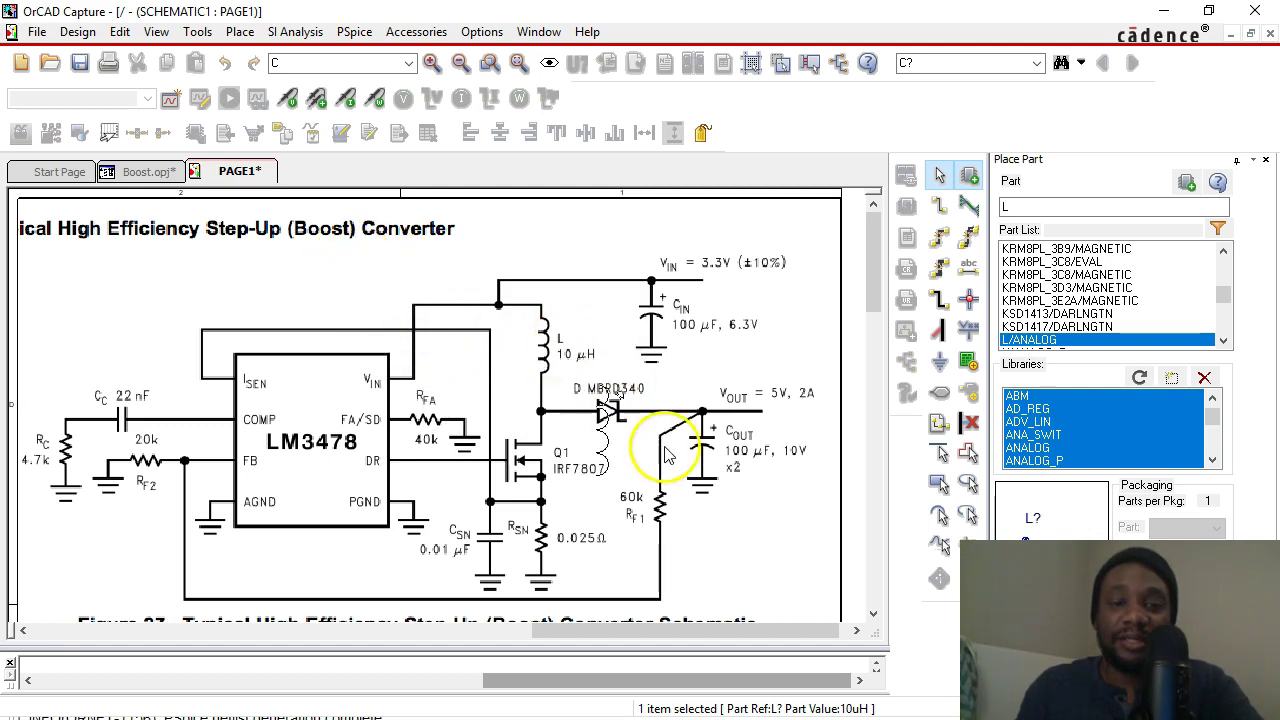
Place the vertical 10uH inductor in the empty area above Rsn, to the left of Cin
drag(652, 632, 229, 631)
scroll(368, 512, down, 3)
scroll(380, 510, down, 5)
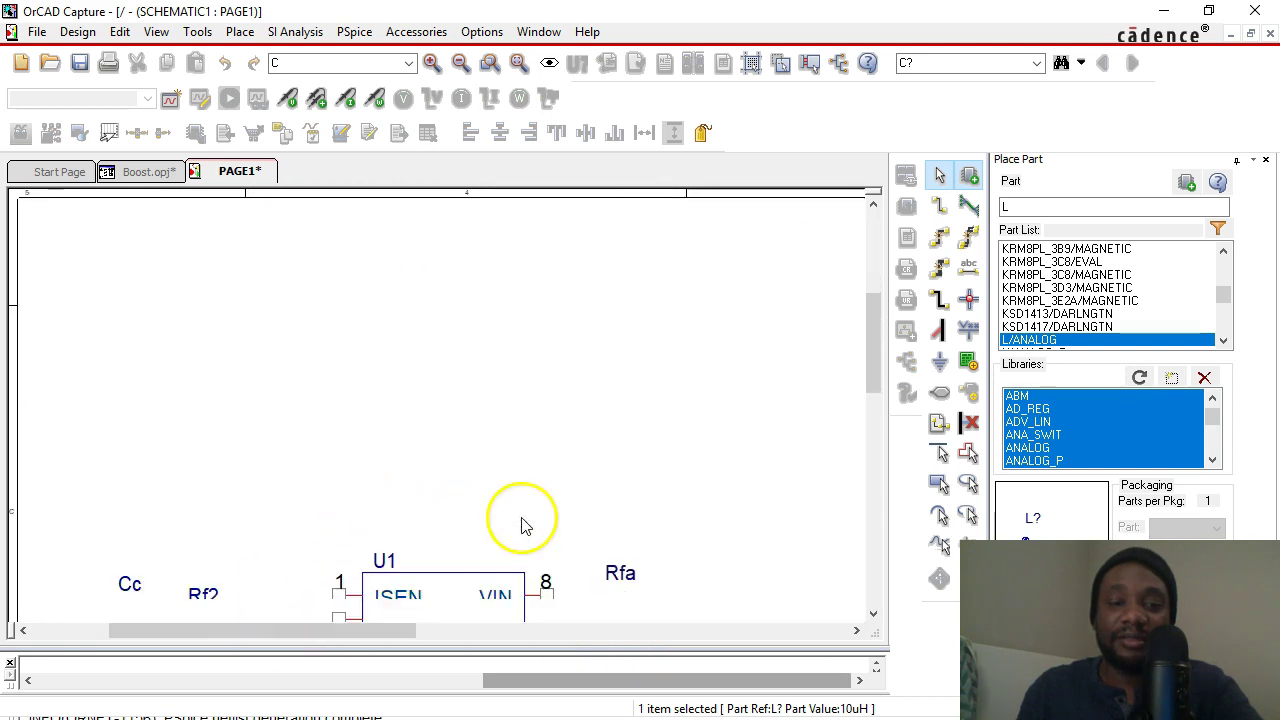
scroll(757, 466, down, 1)
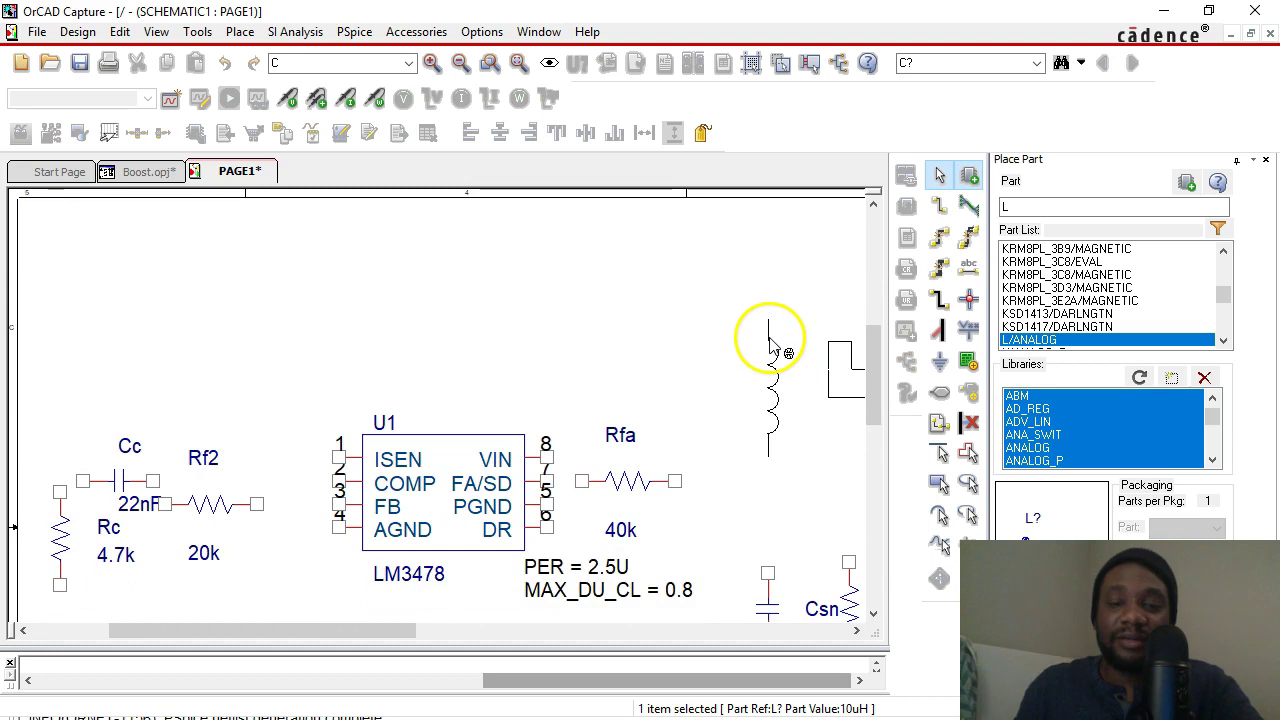
scroll(770, 345, down, 1)
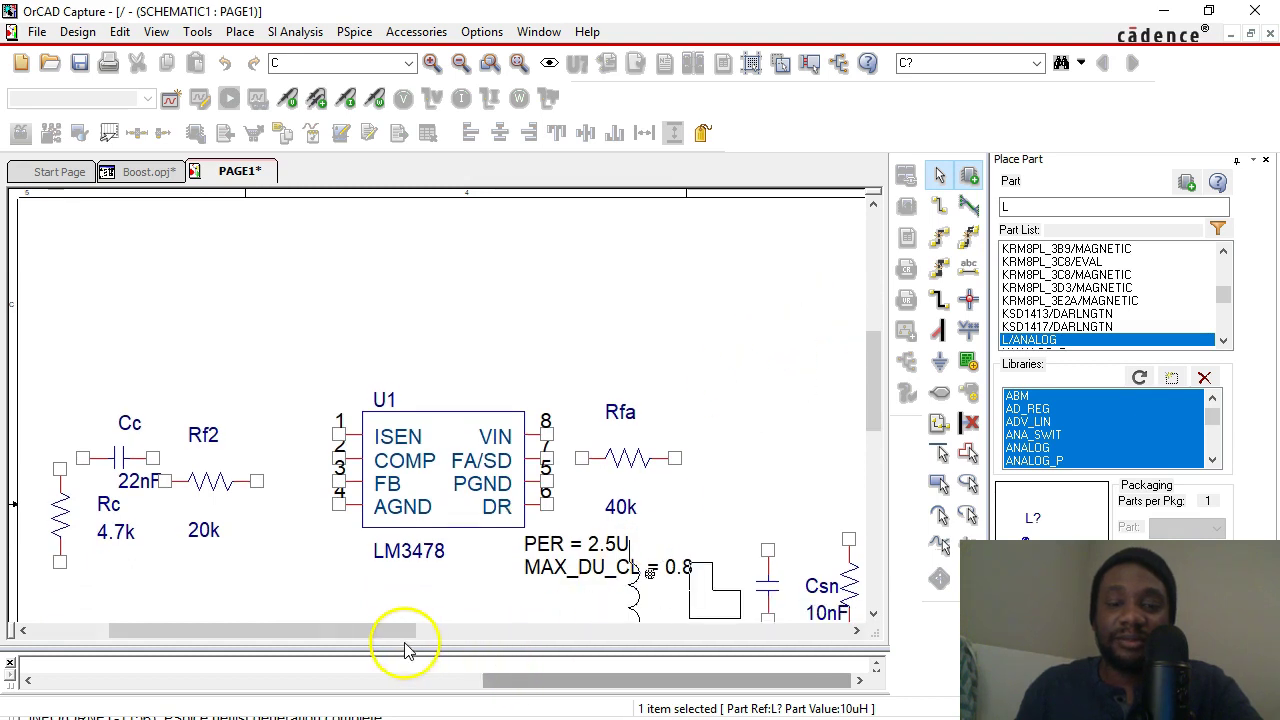
drag(400, 637, 487, 634)
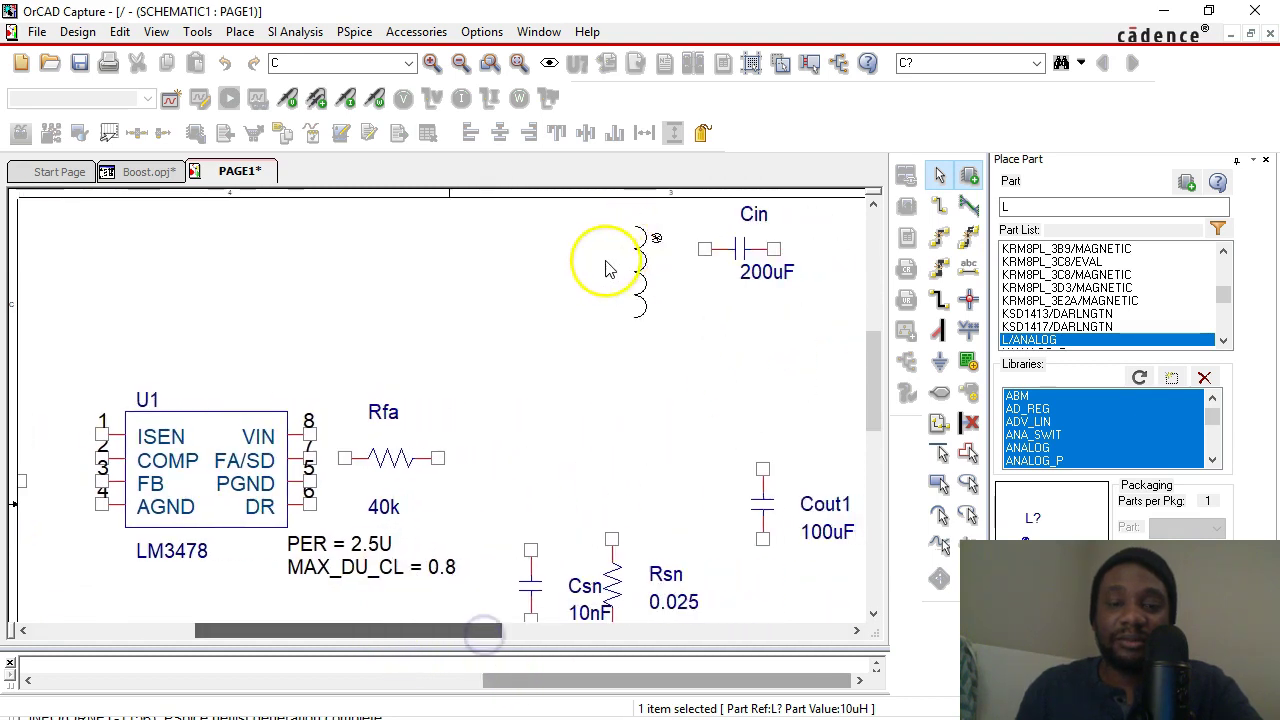
key(Escape)
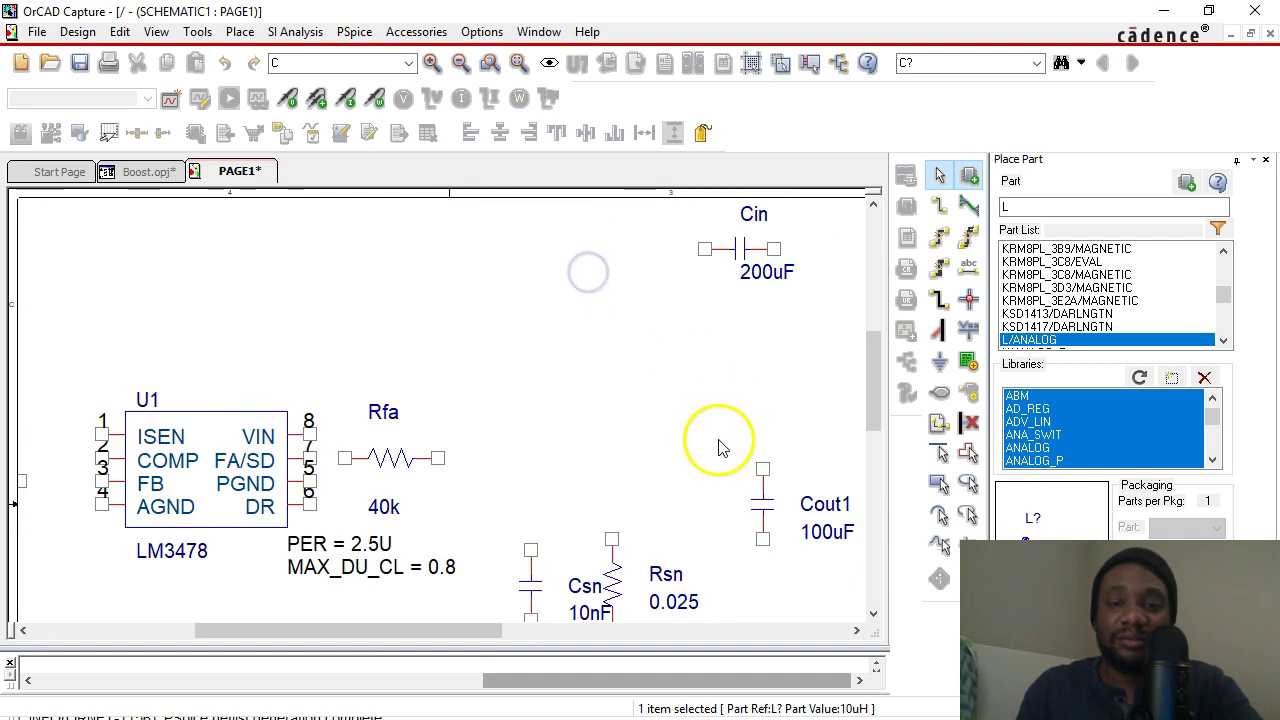
click(655, 575)
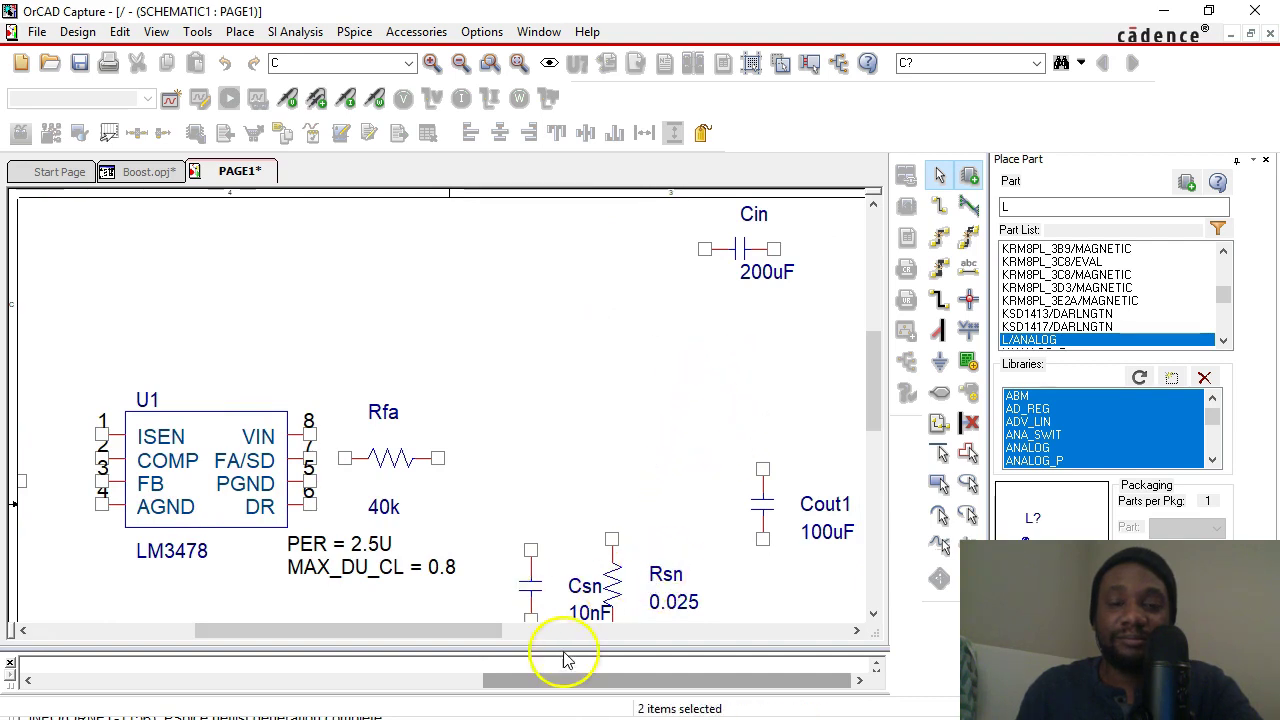
End the inductor placement and take the MOSFET IRF7807 from the IRF library, matching Q1 in the reference figure
drag(477, 636, 818, 641)
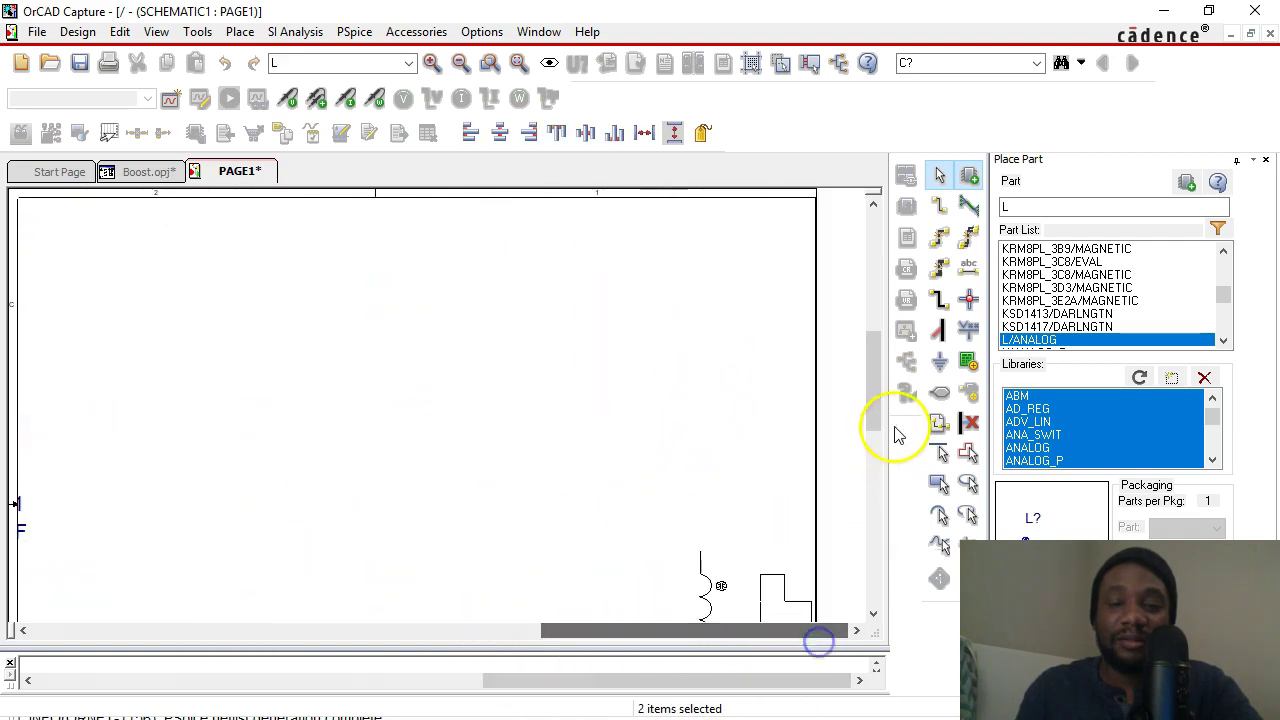
drag(877, 394, 885, 220)
drag(757, 530, 516, 477)
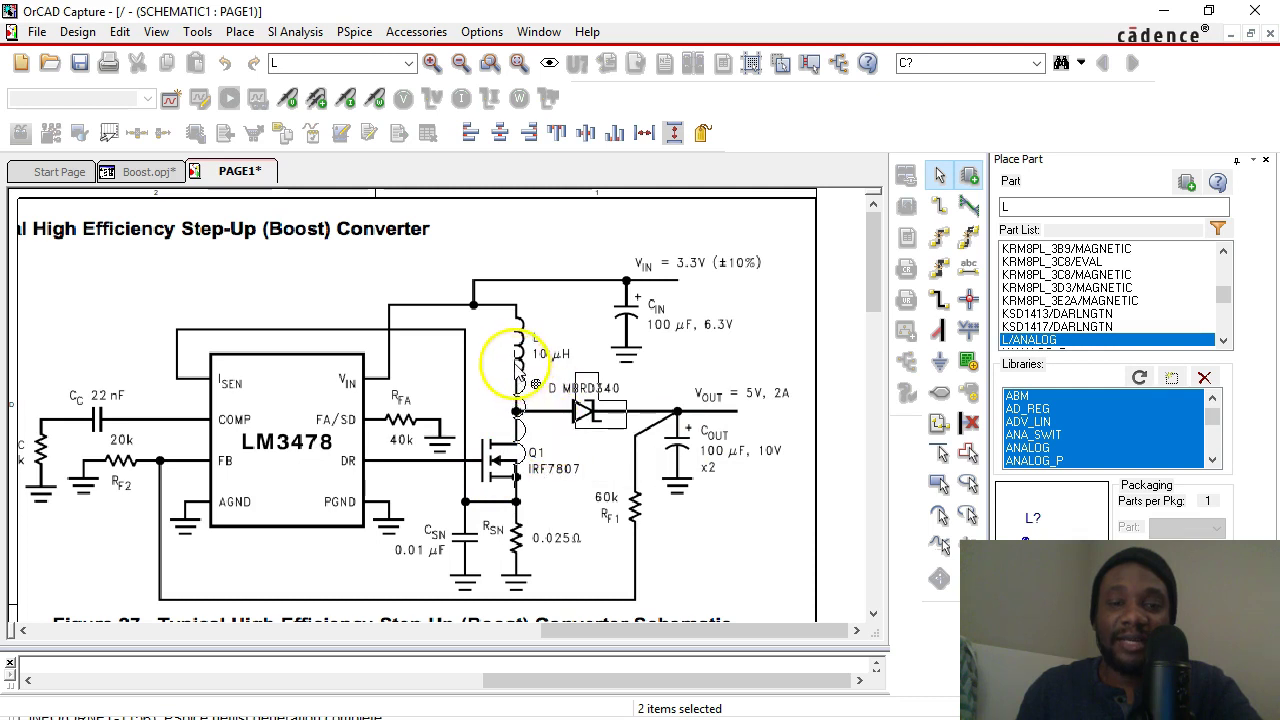
right_click(532, 345)
click(603, 362)
click(1035, 209)
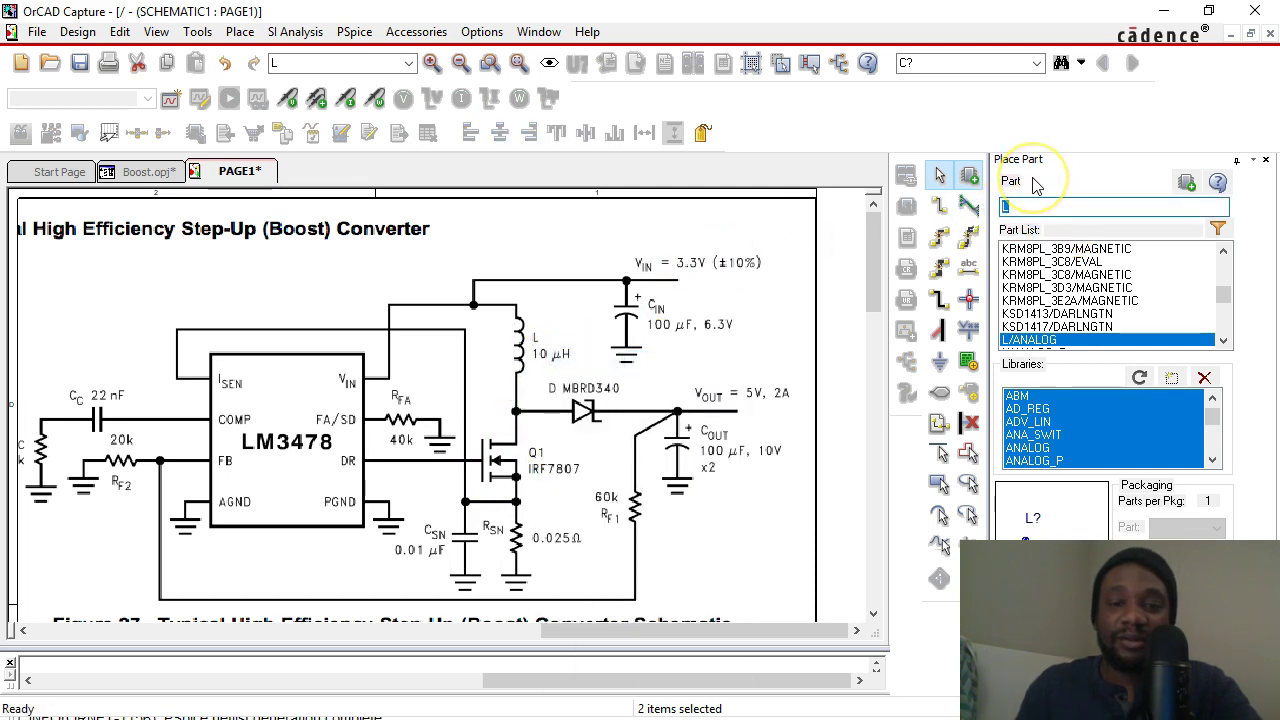
text(ir)
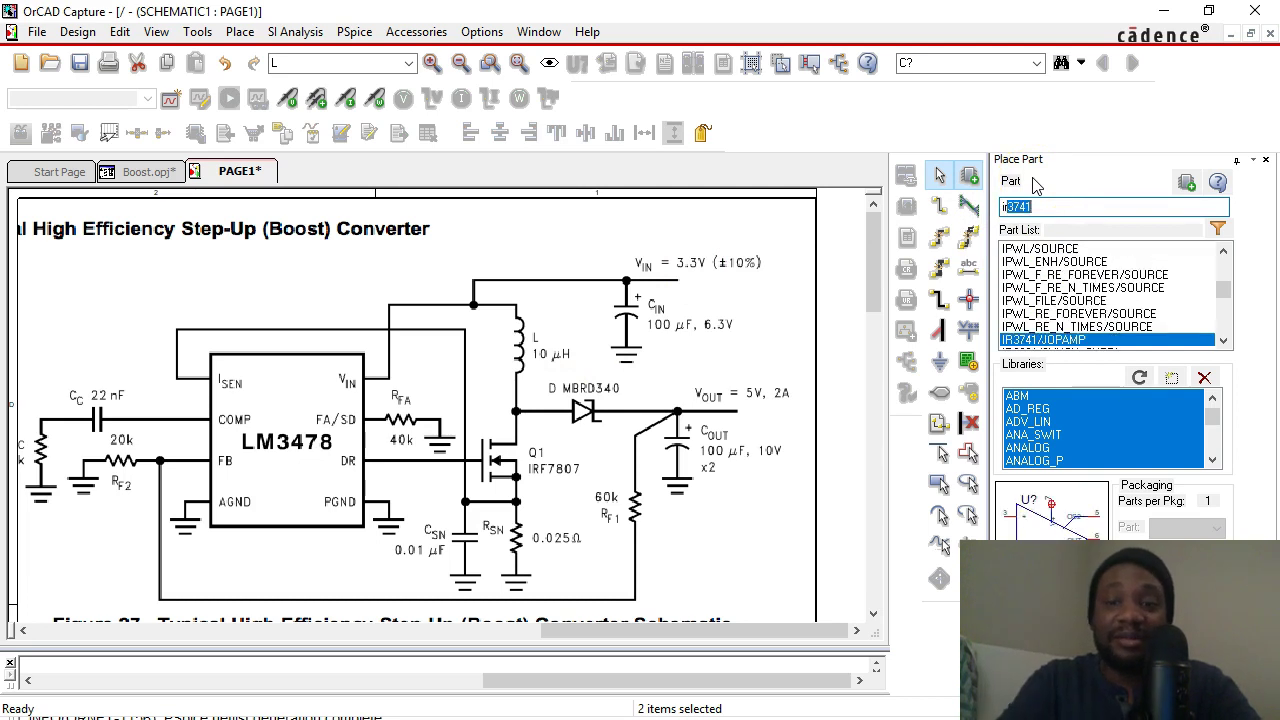
text(f7807)
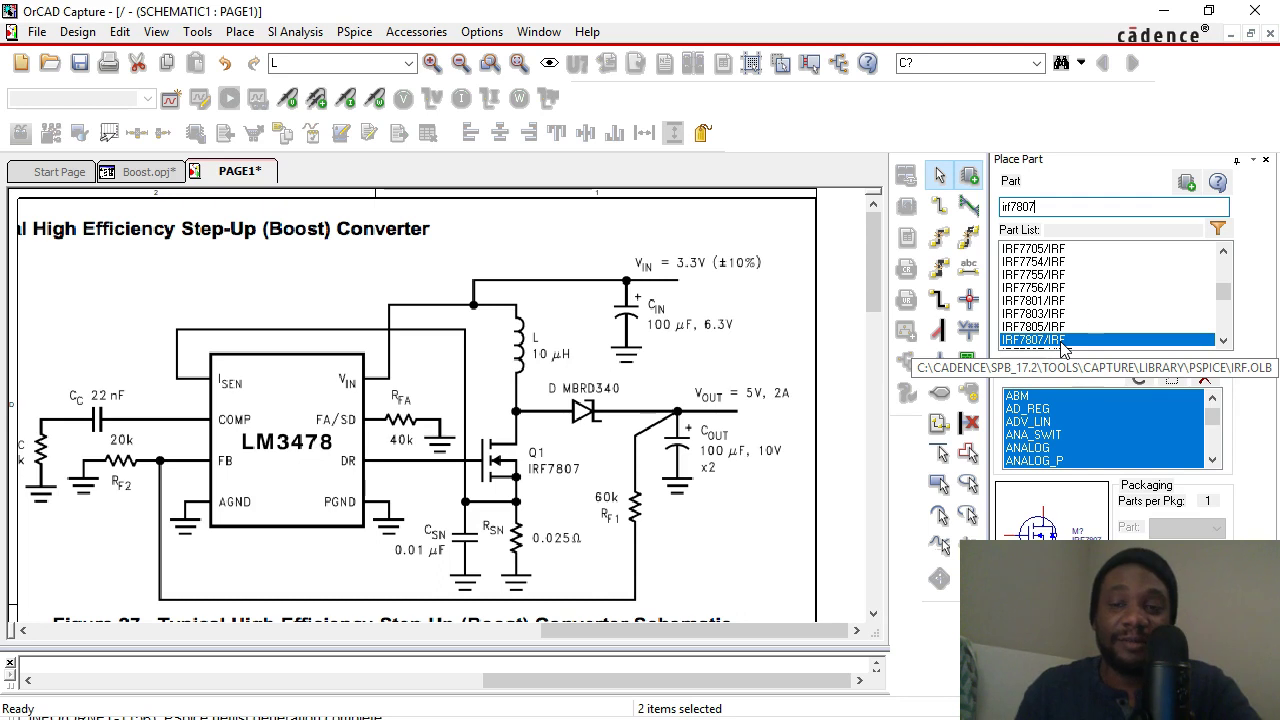
click(1054, 341)
click(518, 448)
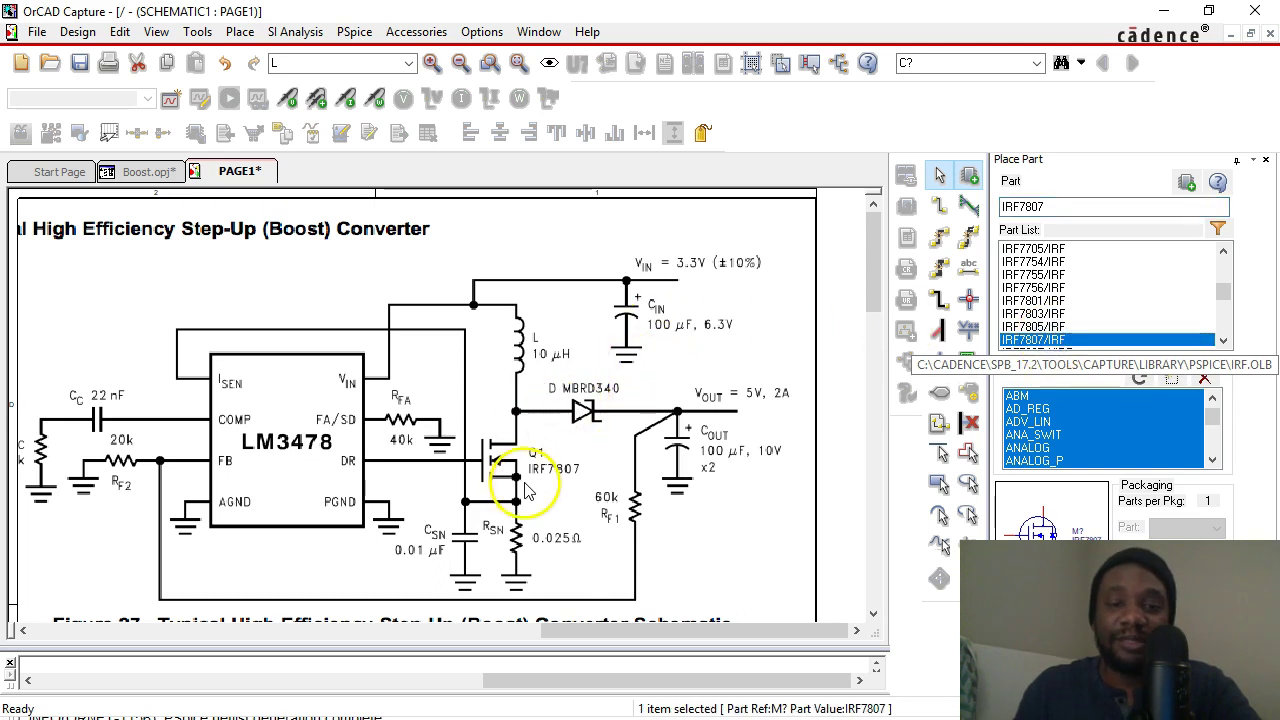
Place the IRF7807 MOSFET between the inductor and the top of Rsn
drag(865, 258, 860, 500)
drag(674, 632, 243, 630)
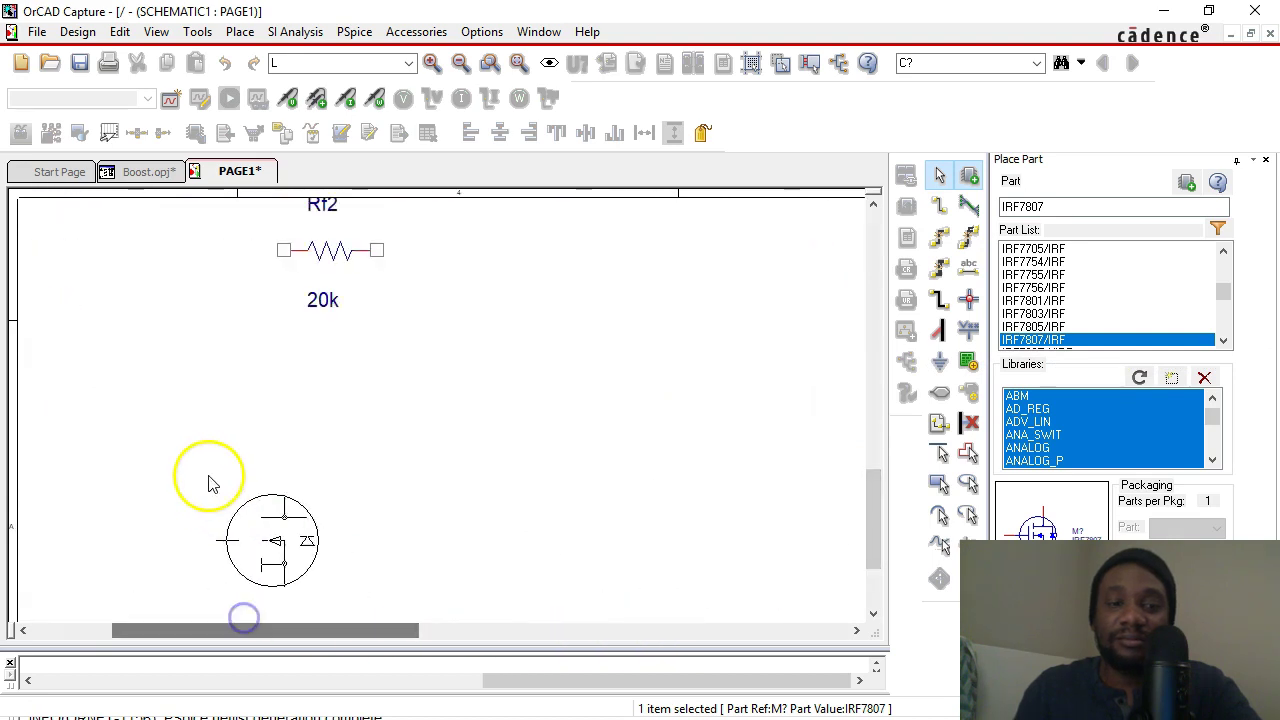
scroll(209, 470, up, 5)
scroll(209, 470, up, 2)
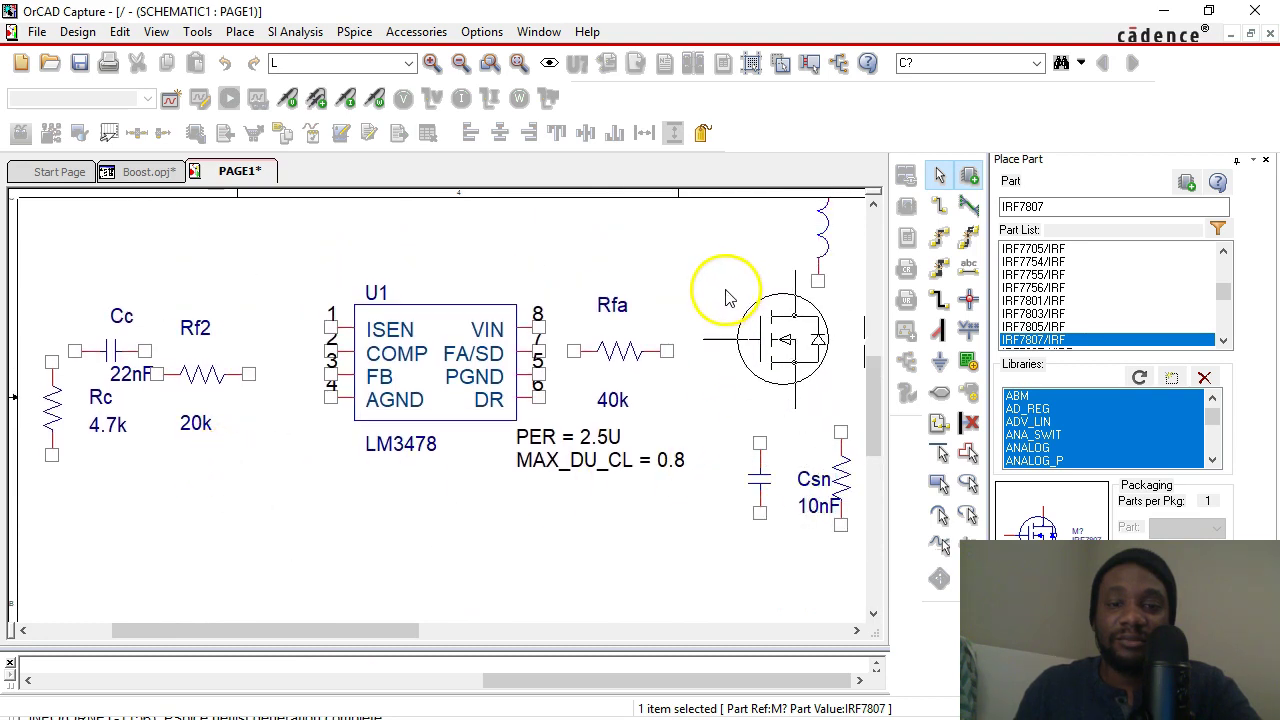
drag(280, 628, 400, 629)
key(Escape)
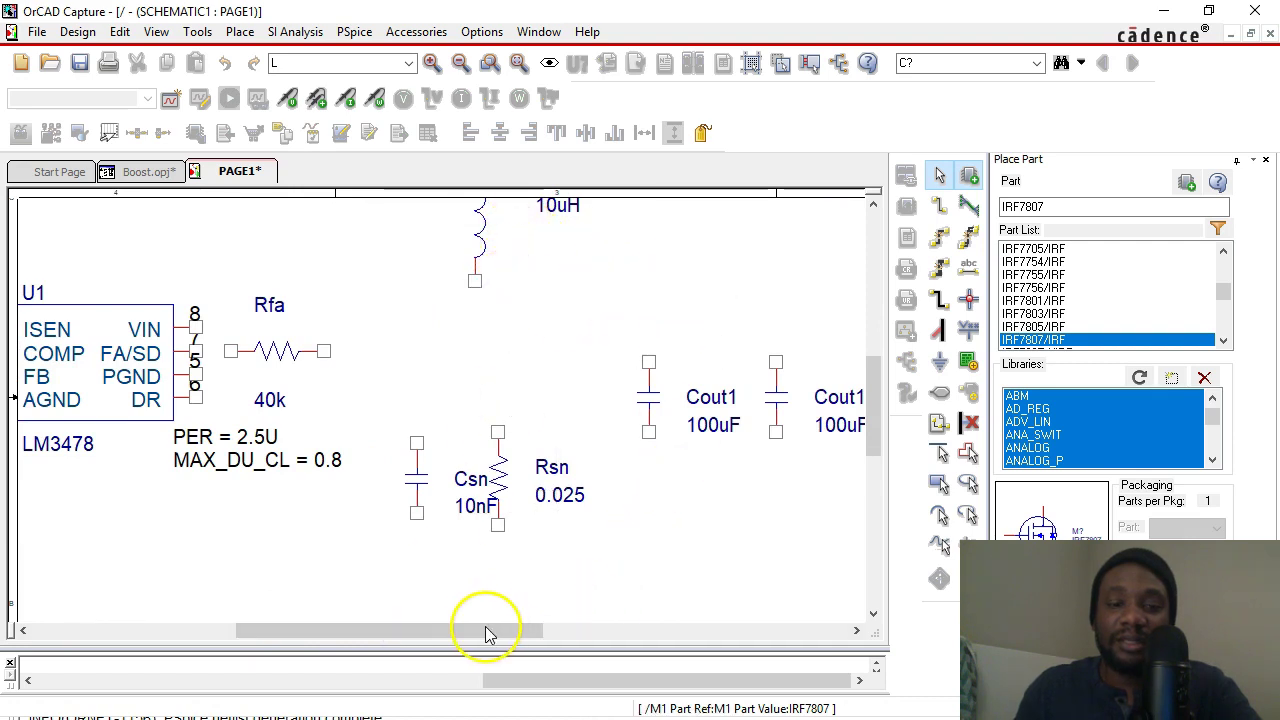
Search the part libraries for the Schottky diode MBRD340 named in the reference figure
drag(471, 630, 786, 629)
scroll(786, 410, up, 5)
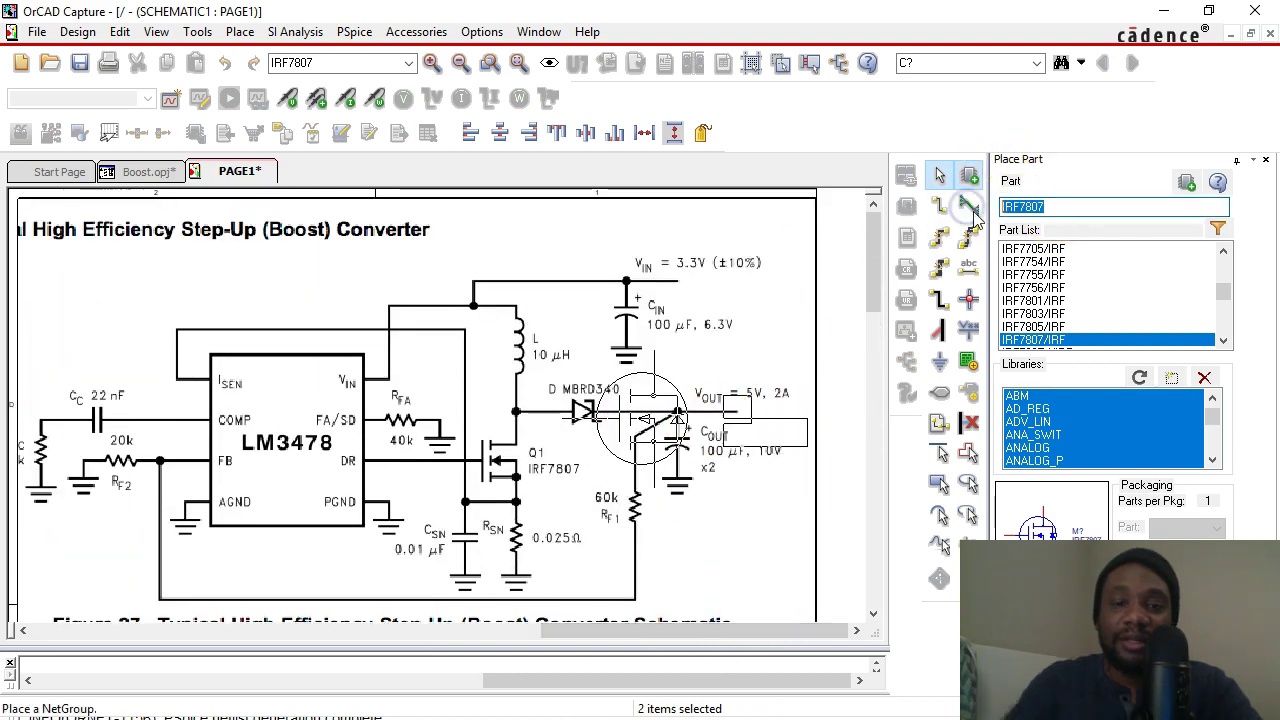
text(mbrd340)
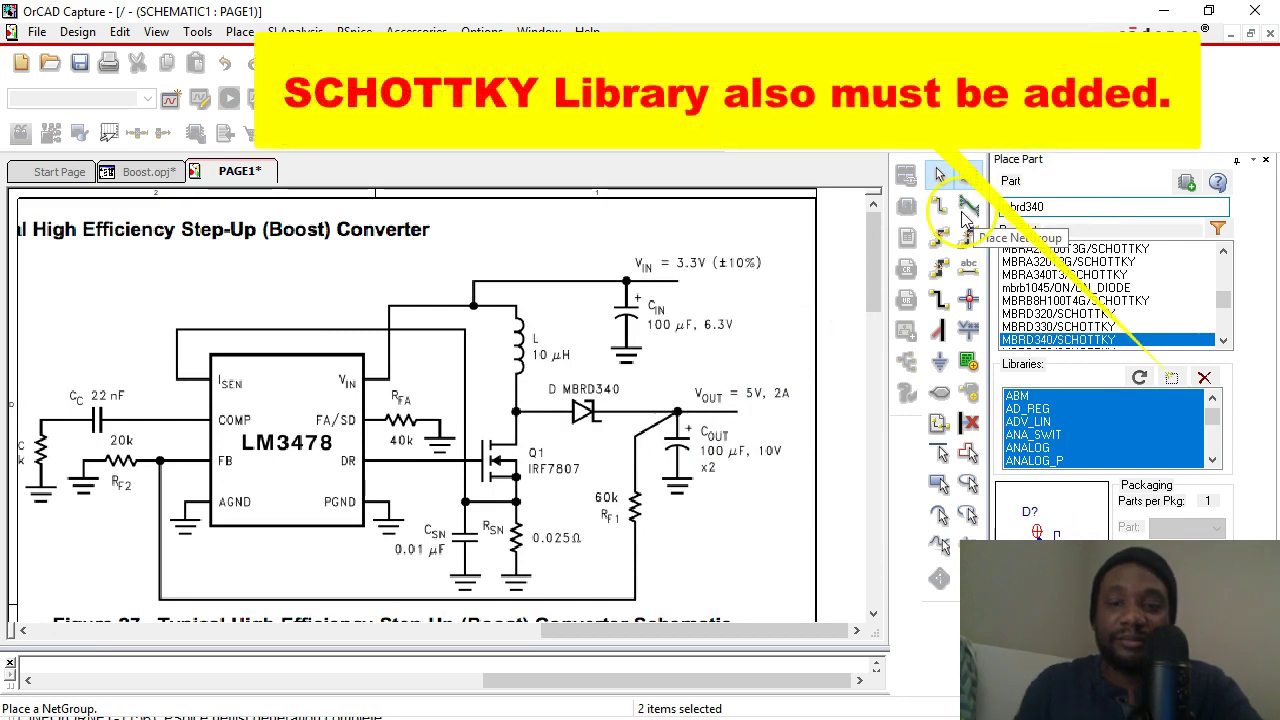